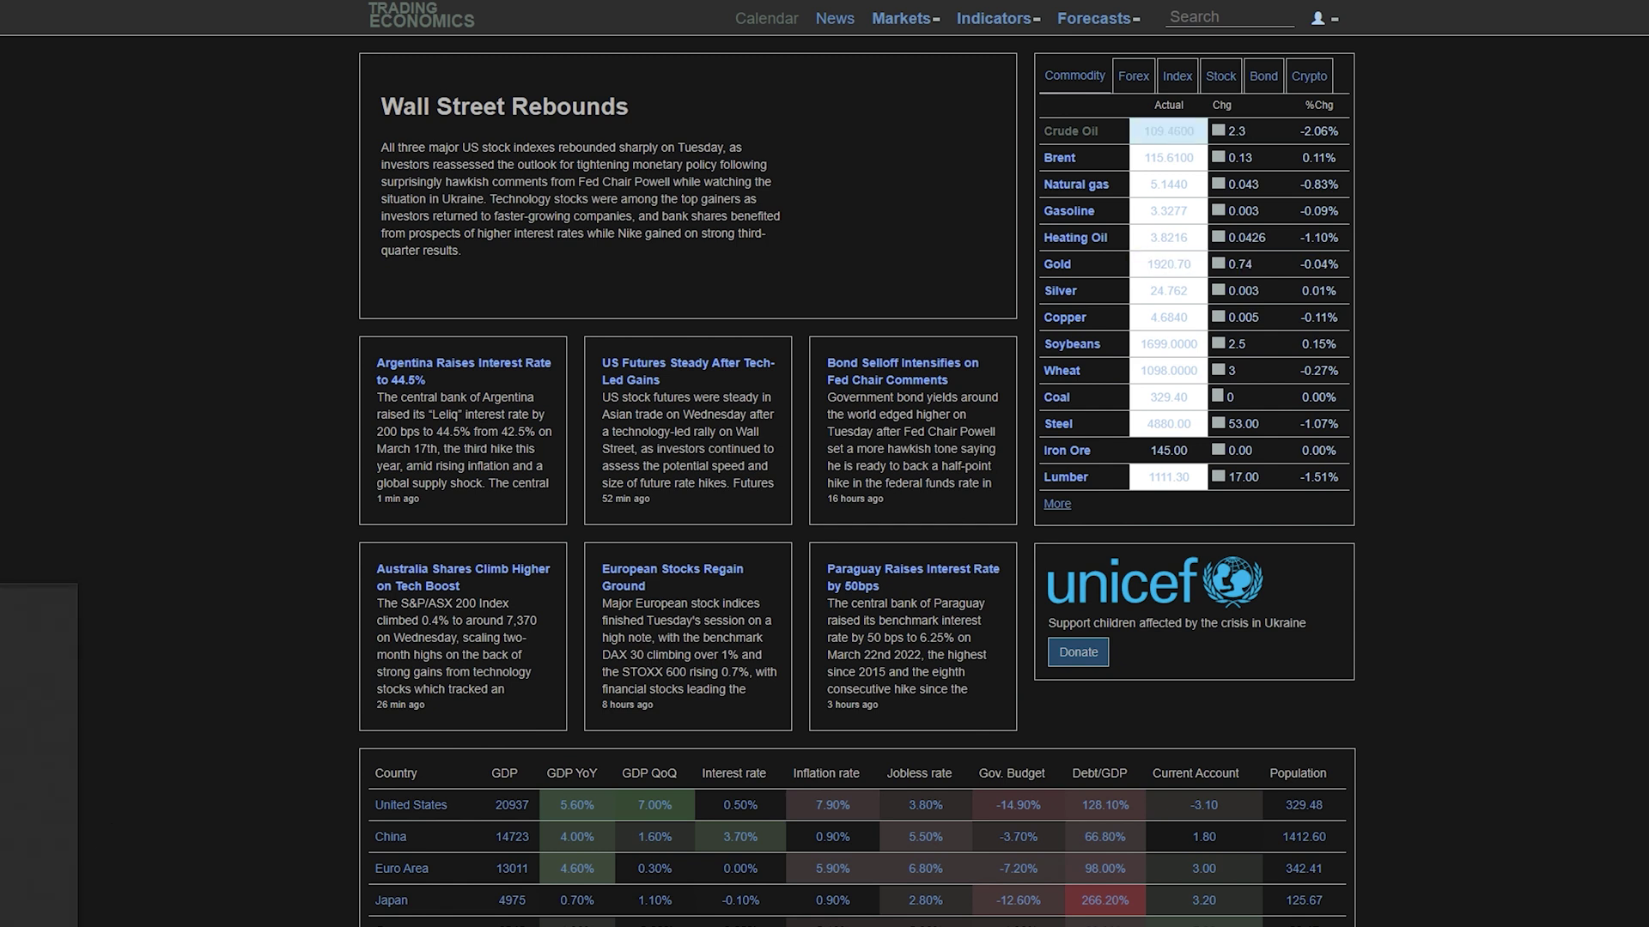
Step: Launch Command Prompt as administrator from the 'cmd' search
text(c)
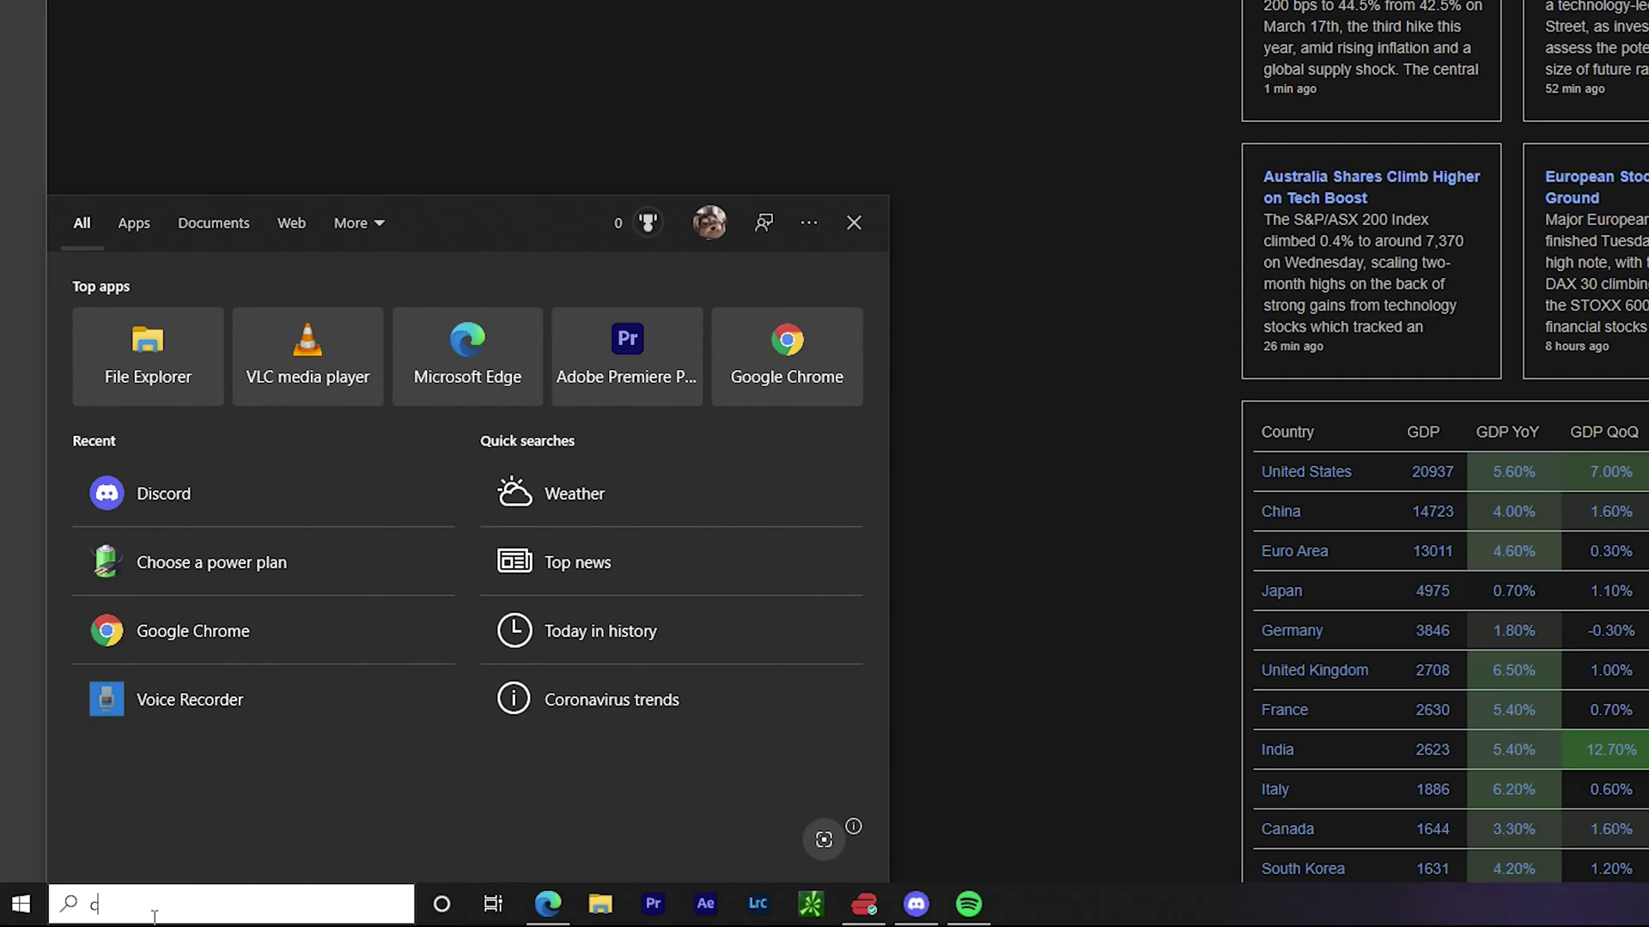
text(md)
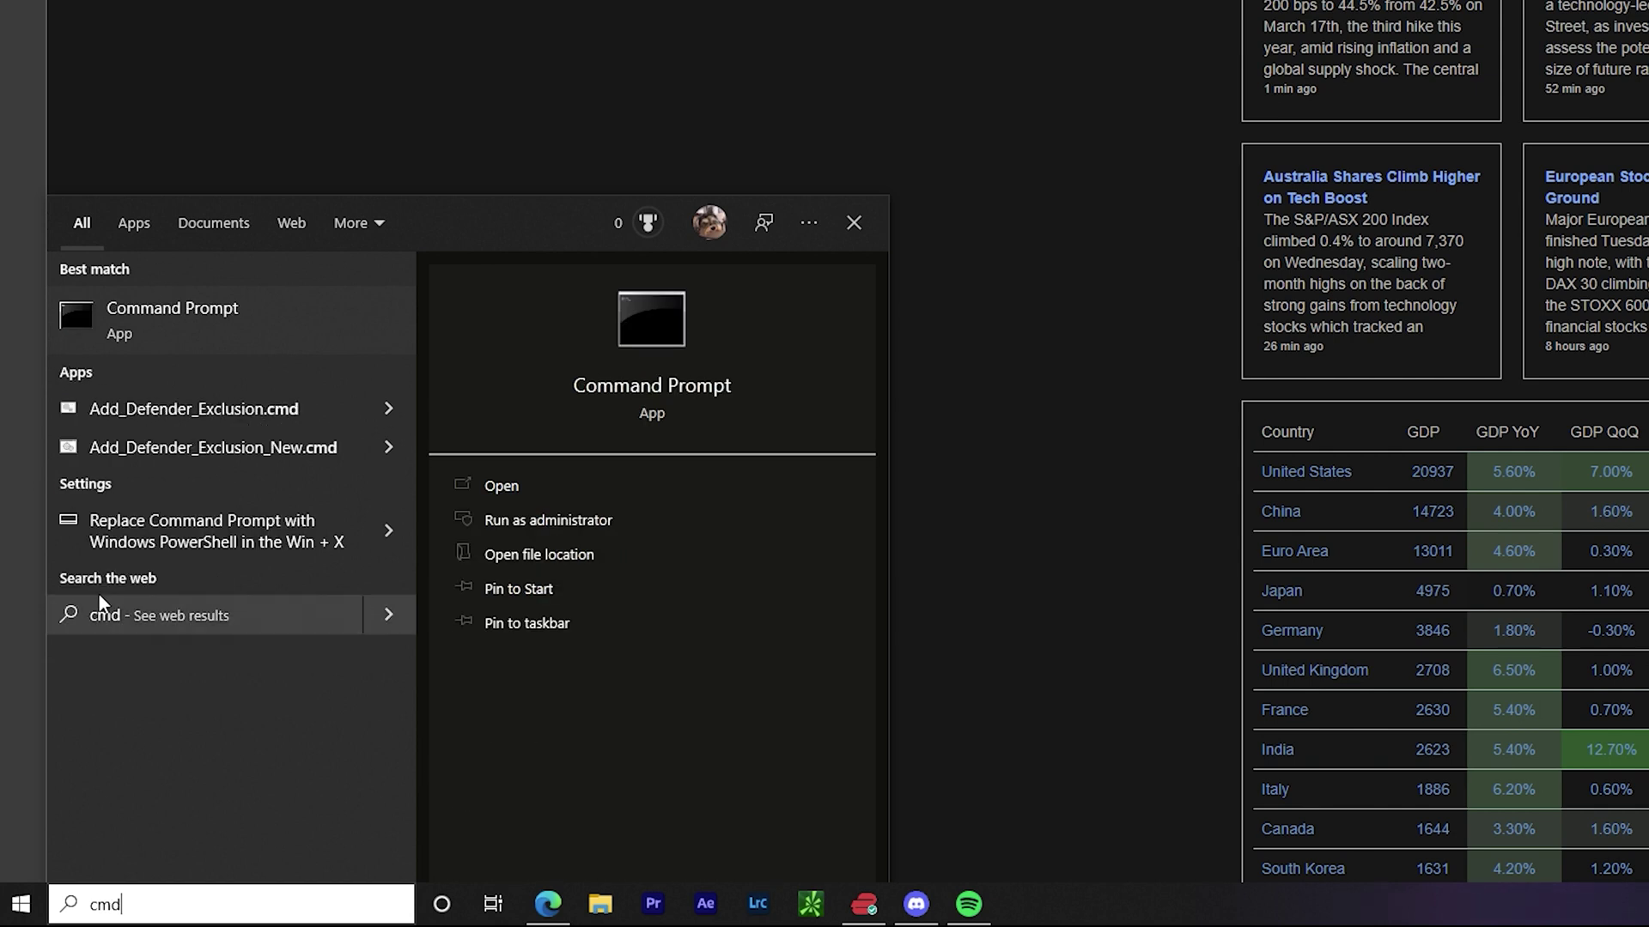
right_click(280, 316)
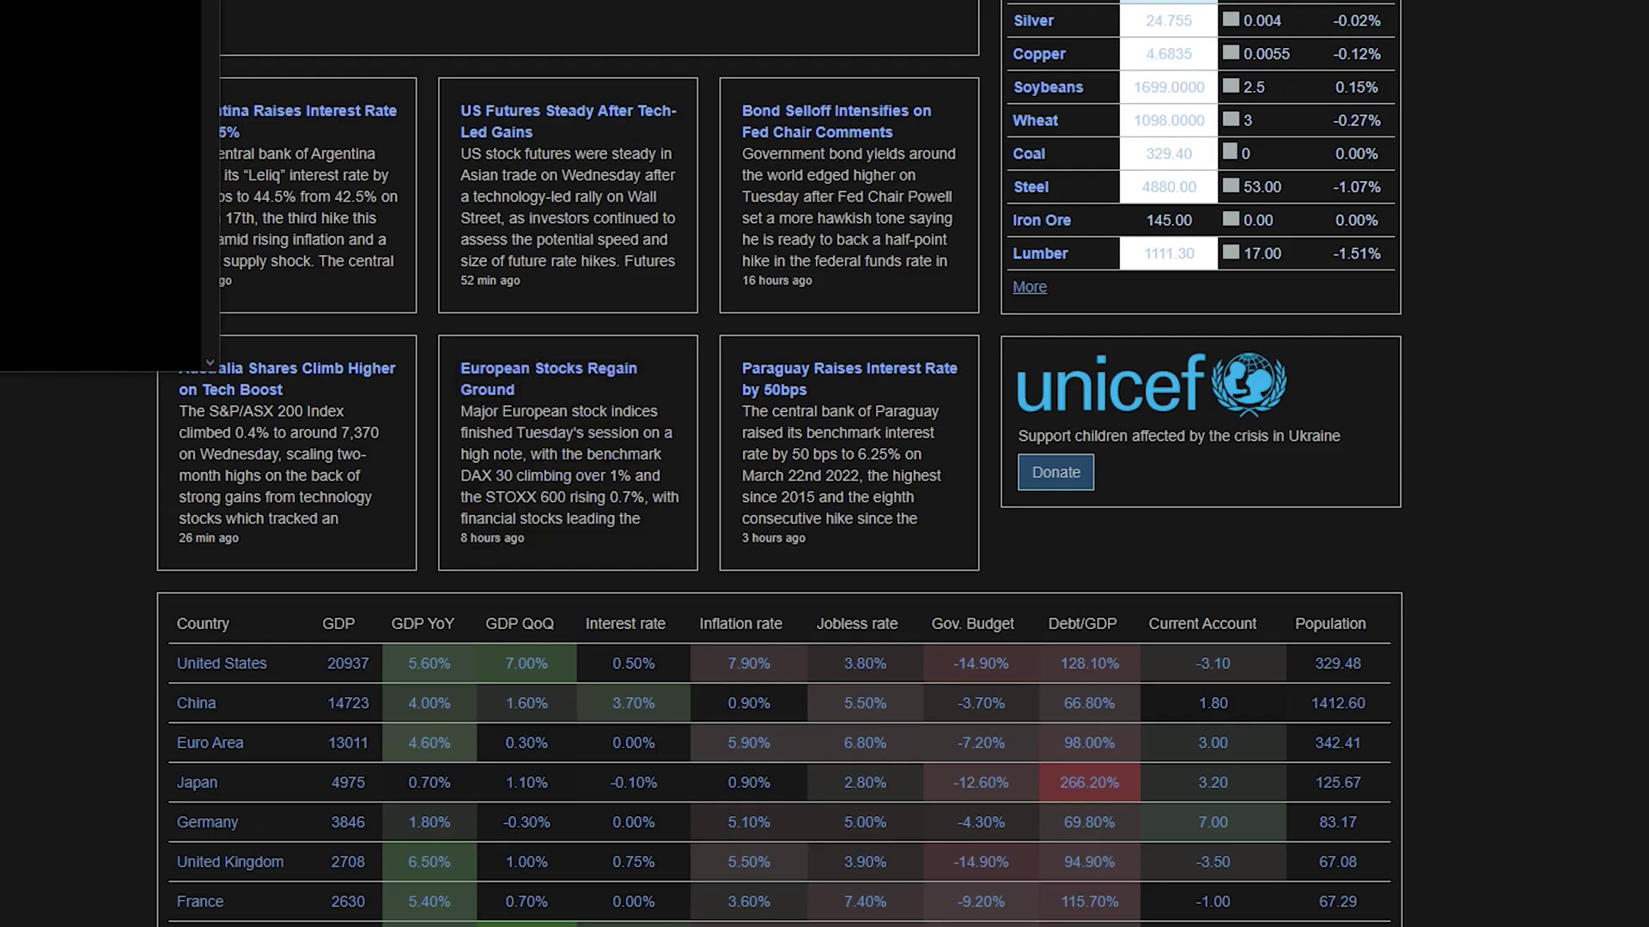
click(922, 525)
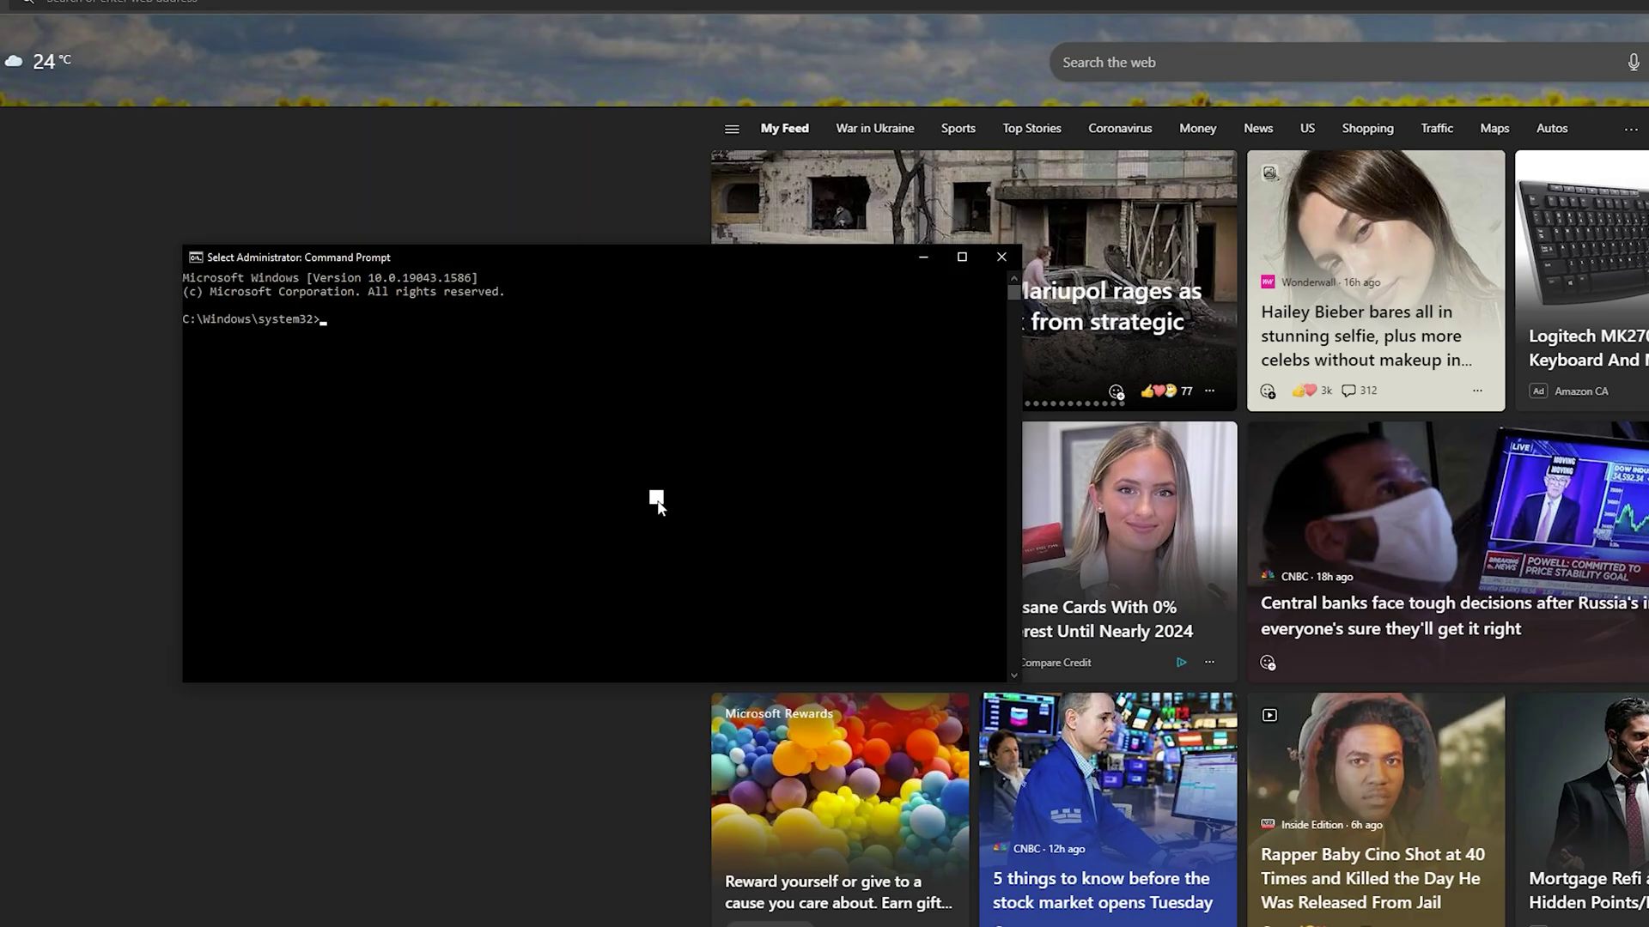
Step: Run powercfg -lastwake, which shows a wake history count of 0, then close the window
text(power)
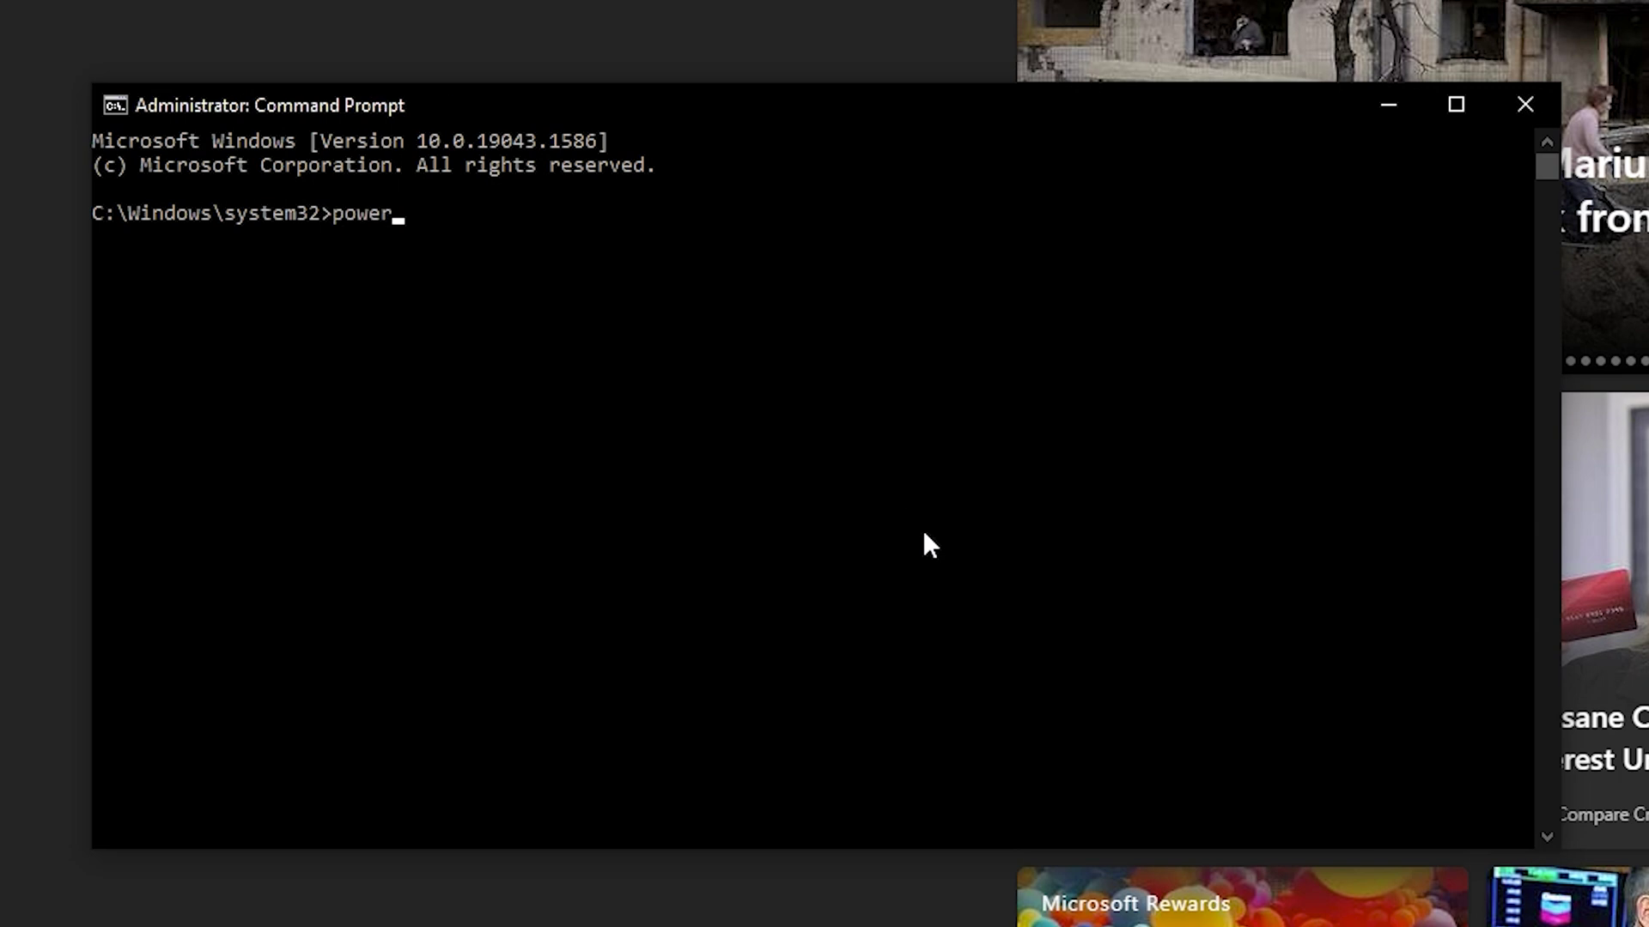
text(c)
text(fg )
text(-)
key(BackSpace)
text(-)
text(lastwake)
key(Return)
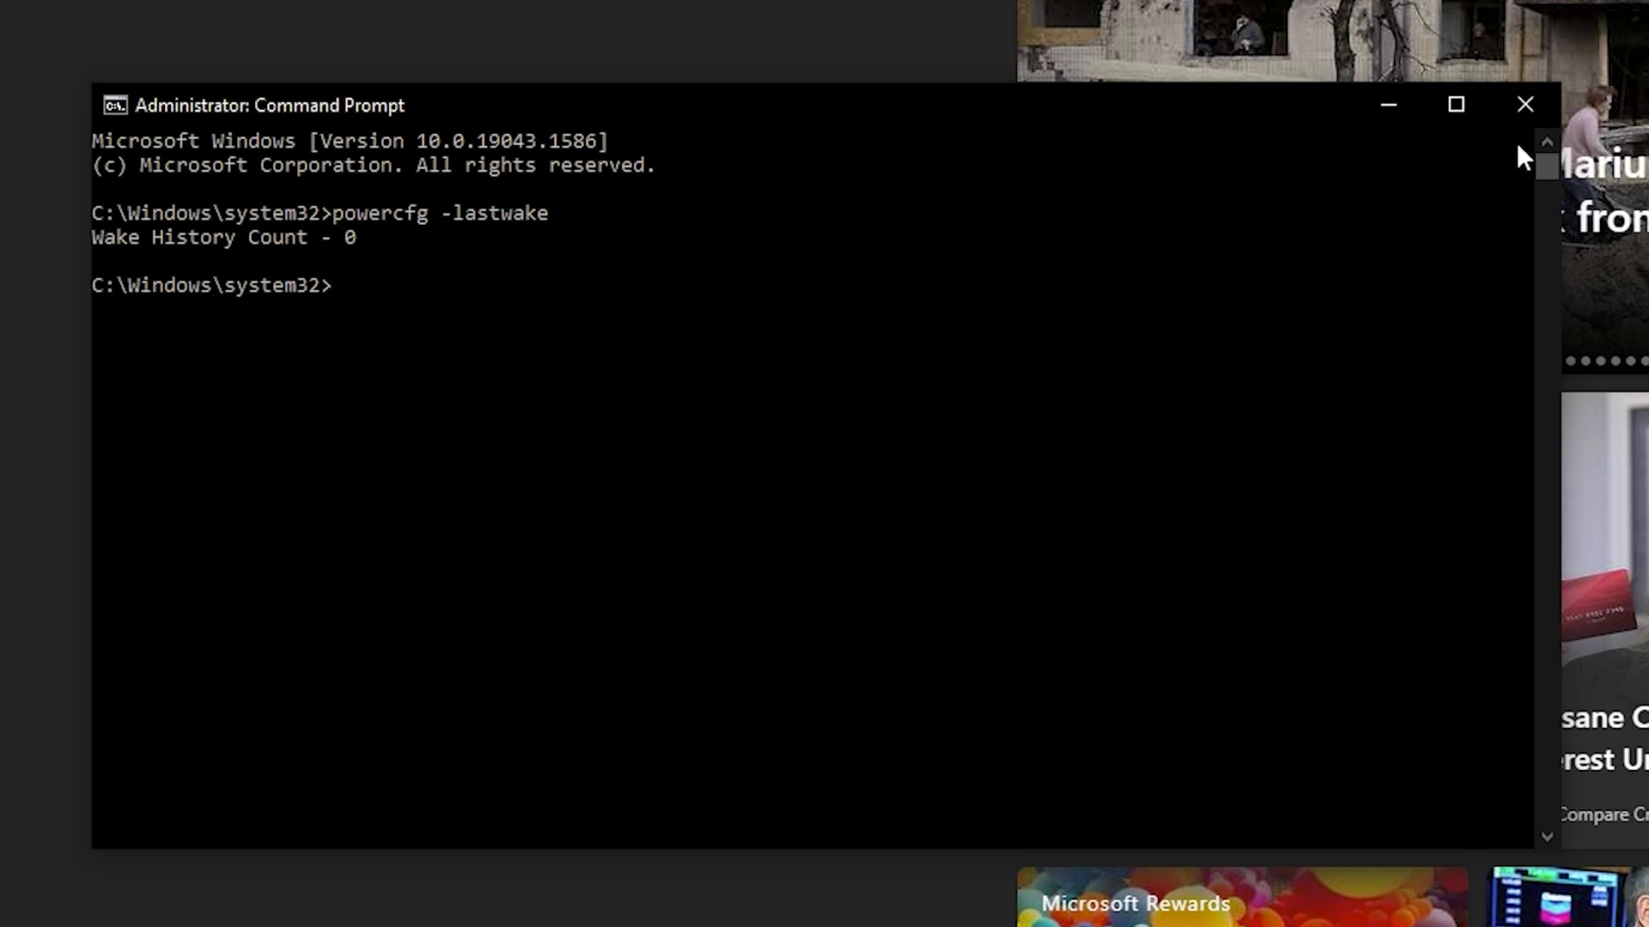
click(1524, 105)
key(super+g)
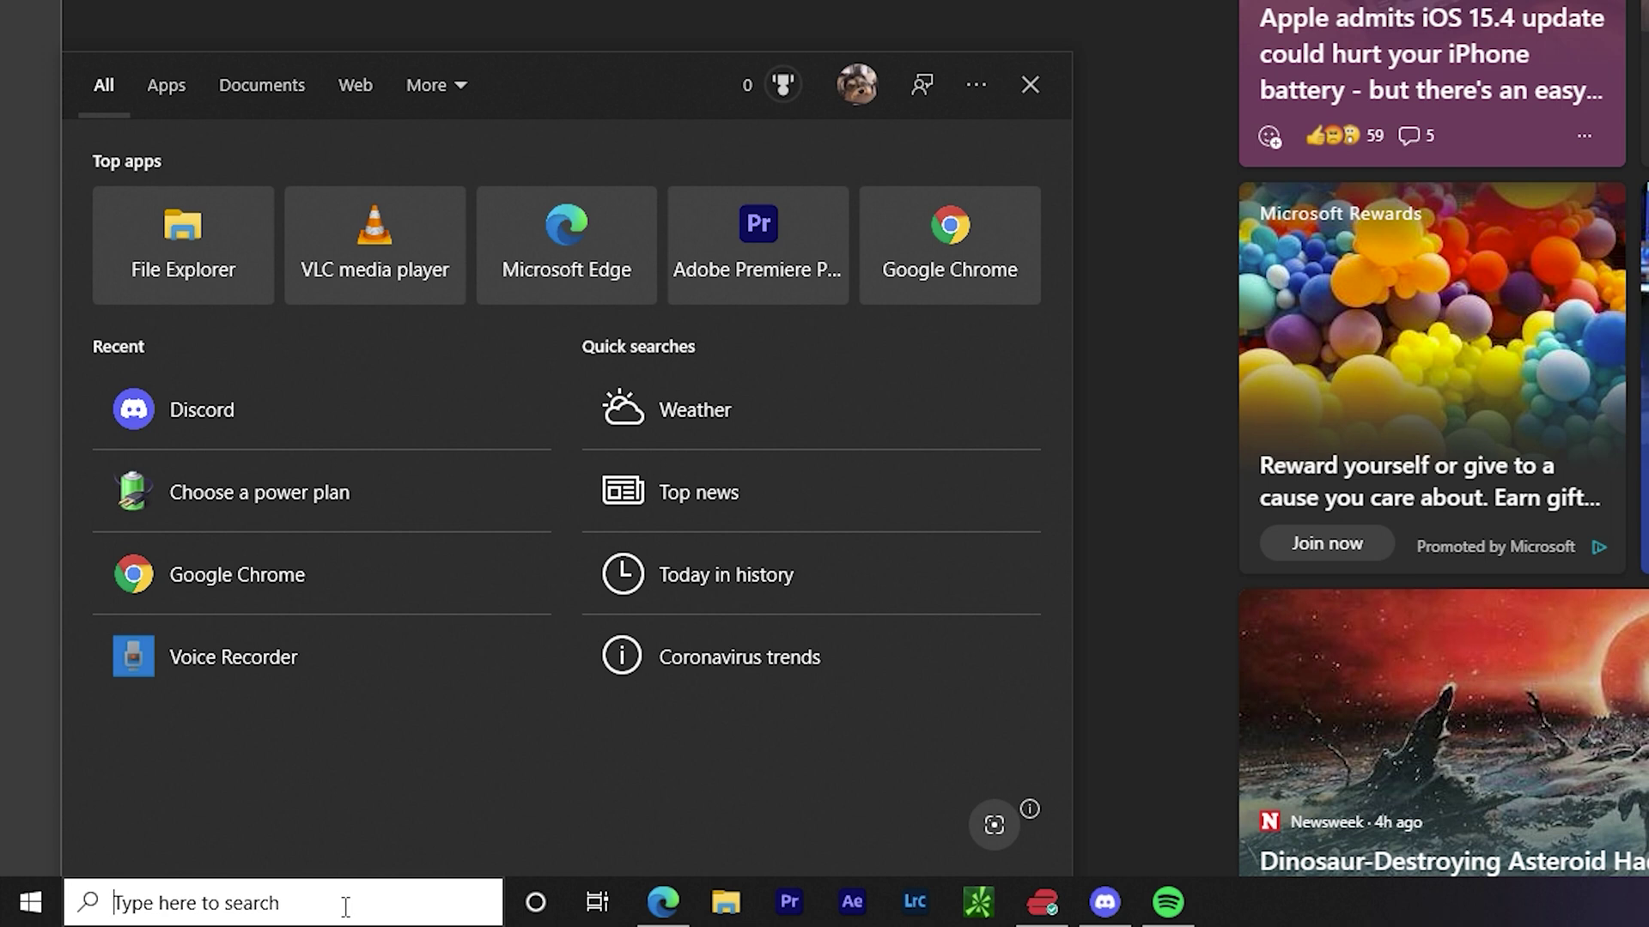
Step: Open Event Viewer from an 'event' search and scroll through its Log Summary list
text(event)
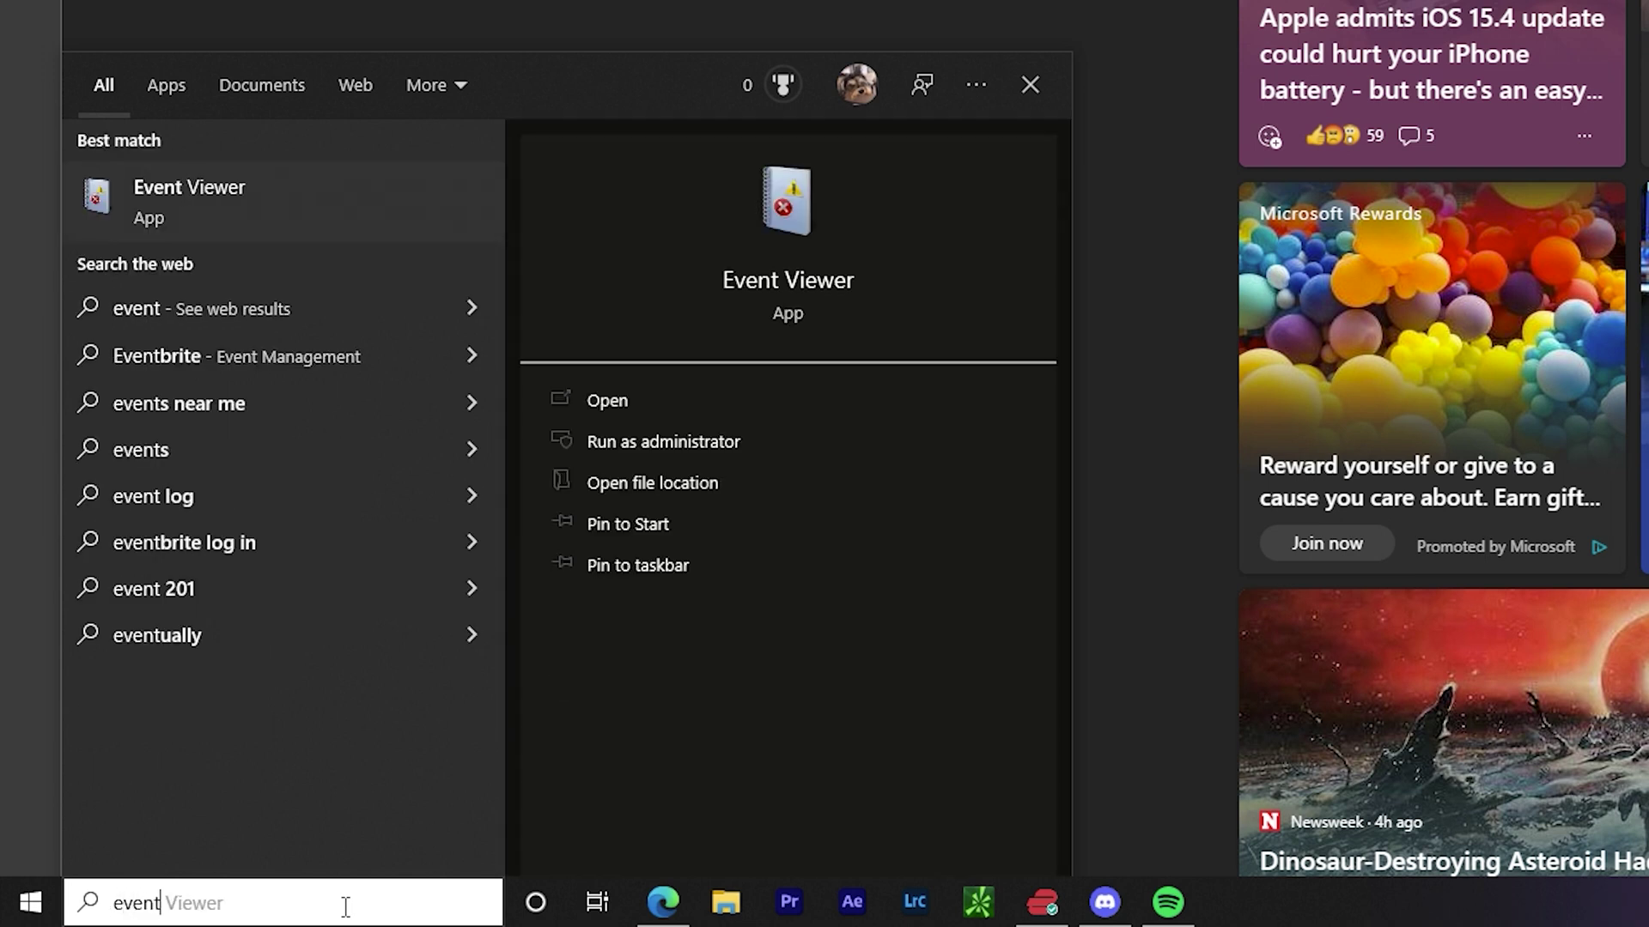
click(152, 193)
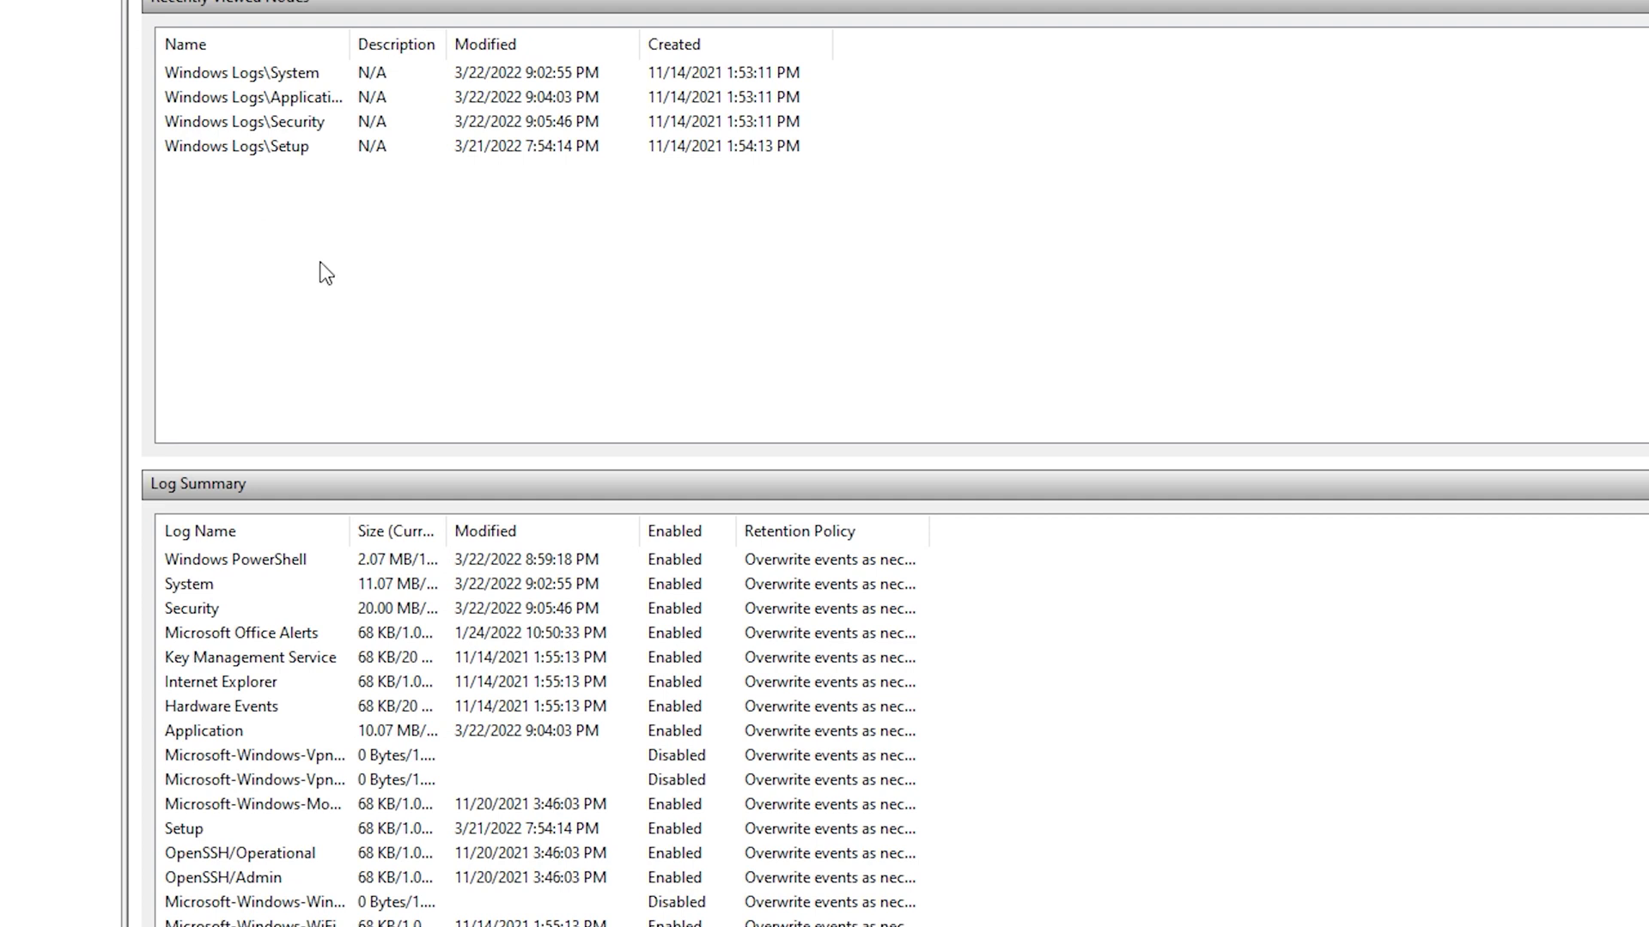
scroll(519, 730, down, 3)
scroll(524, 682, down, 3)
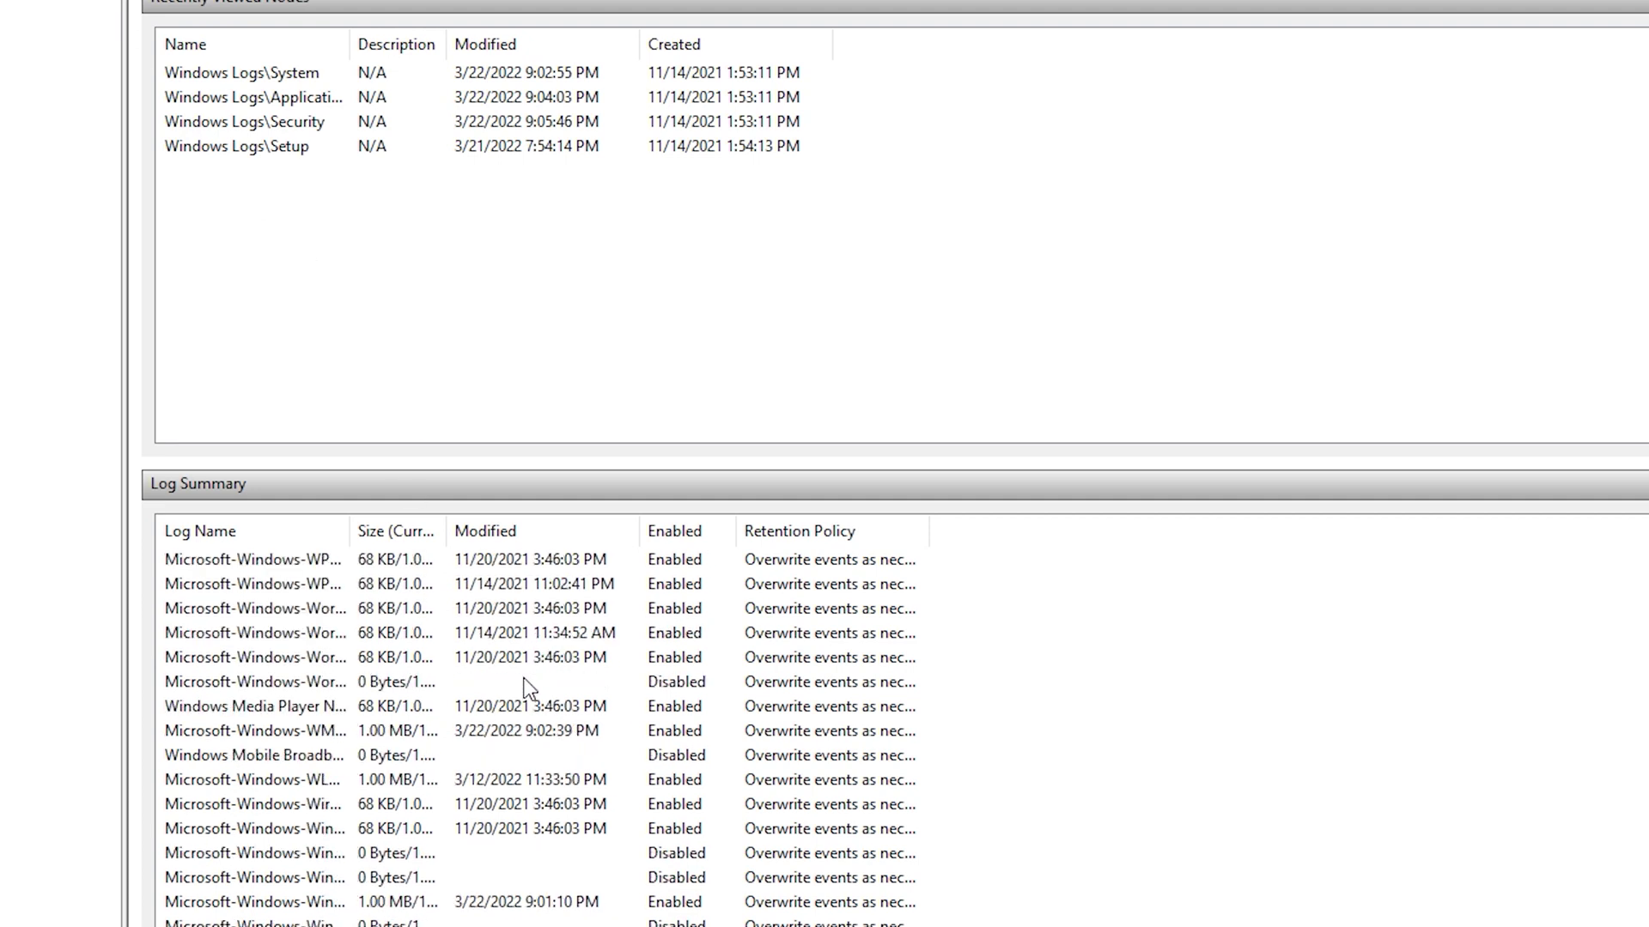
scroll(524, 683, down, 3)
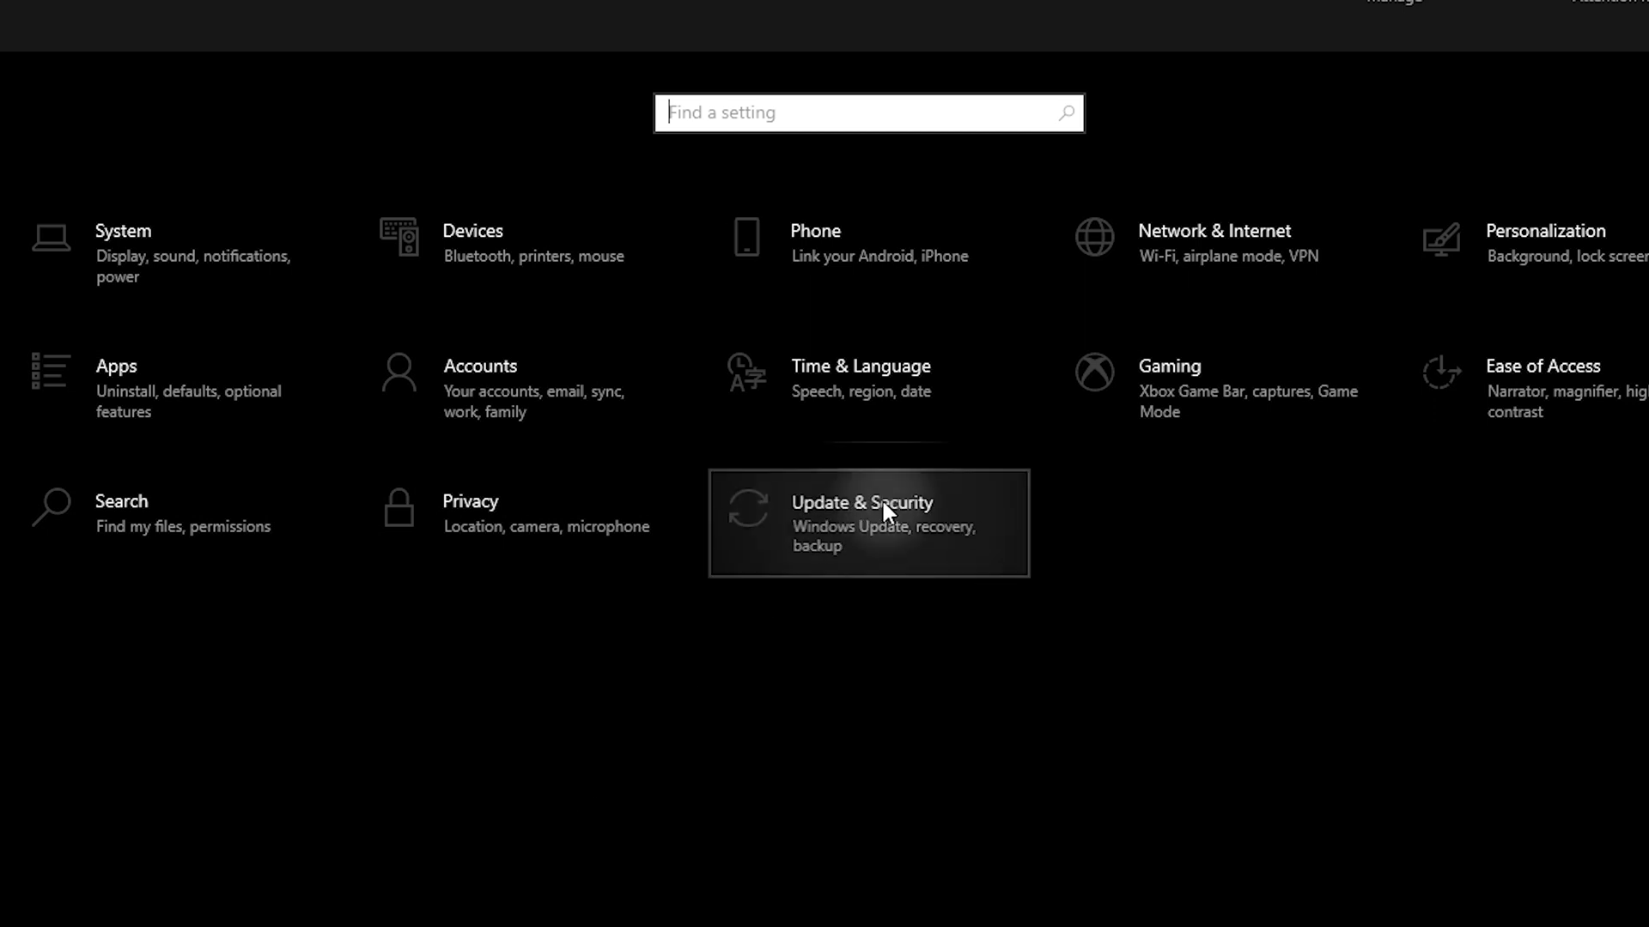
Step: Browse the Windows Update Advanced options 'Pause until' dates without choosing any
click(881, 502)
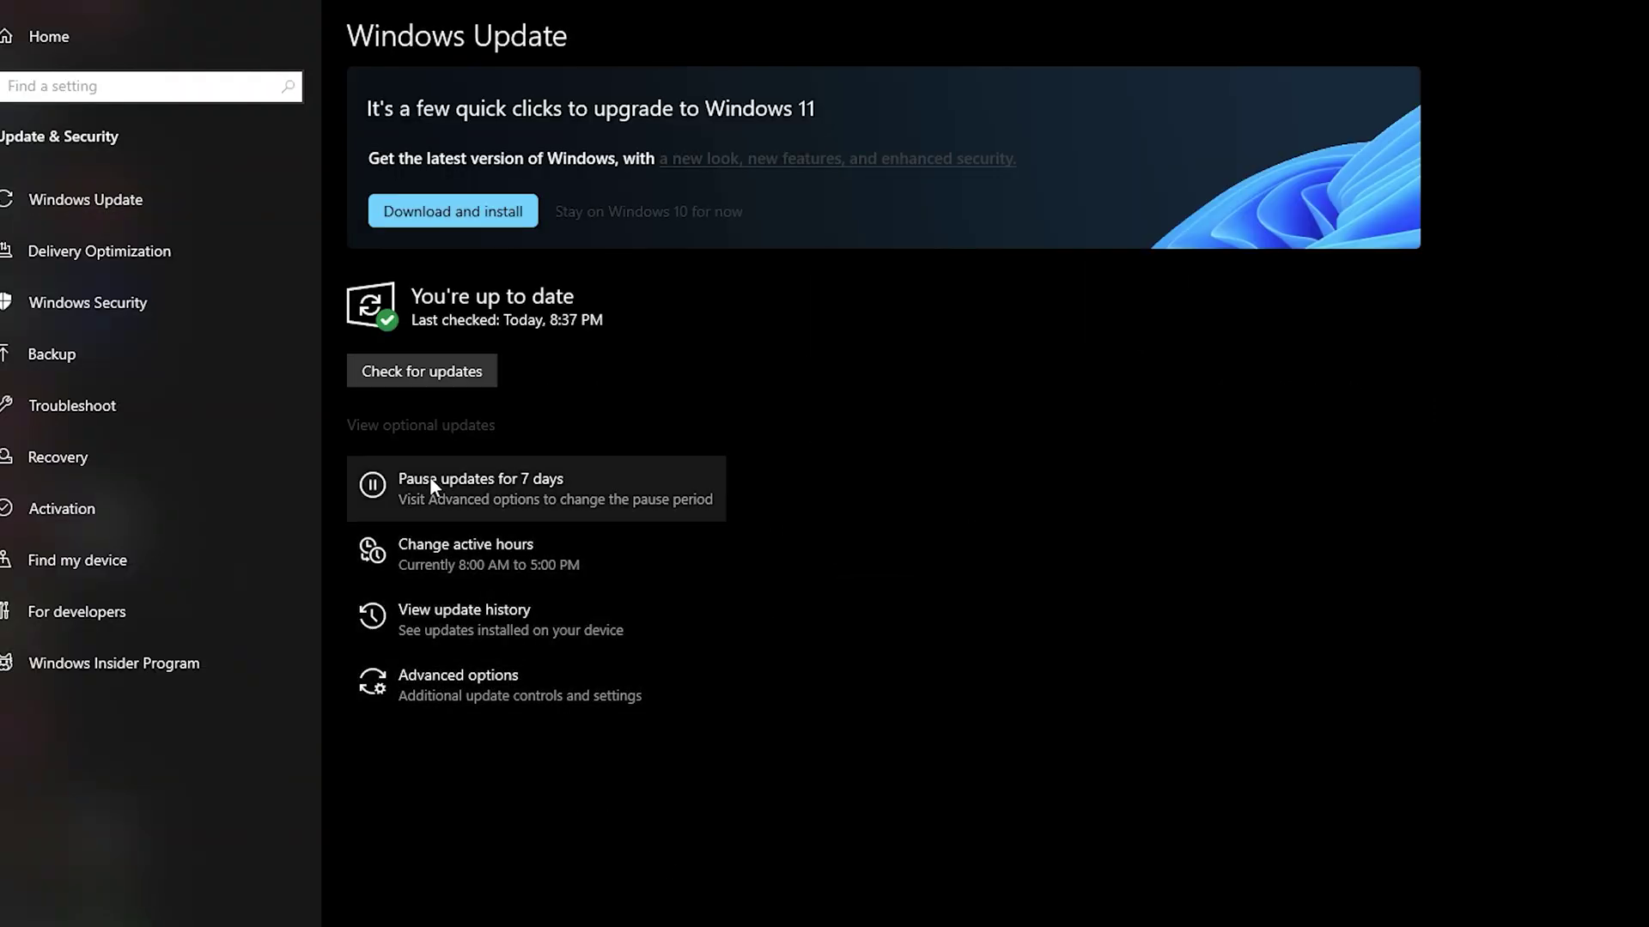
click(176, 231)
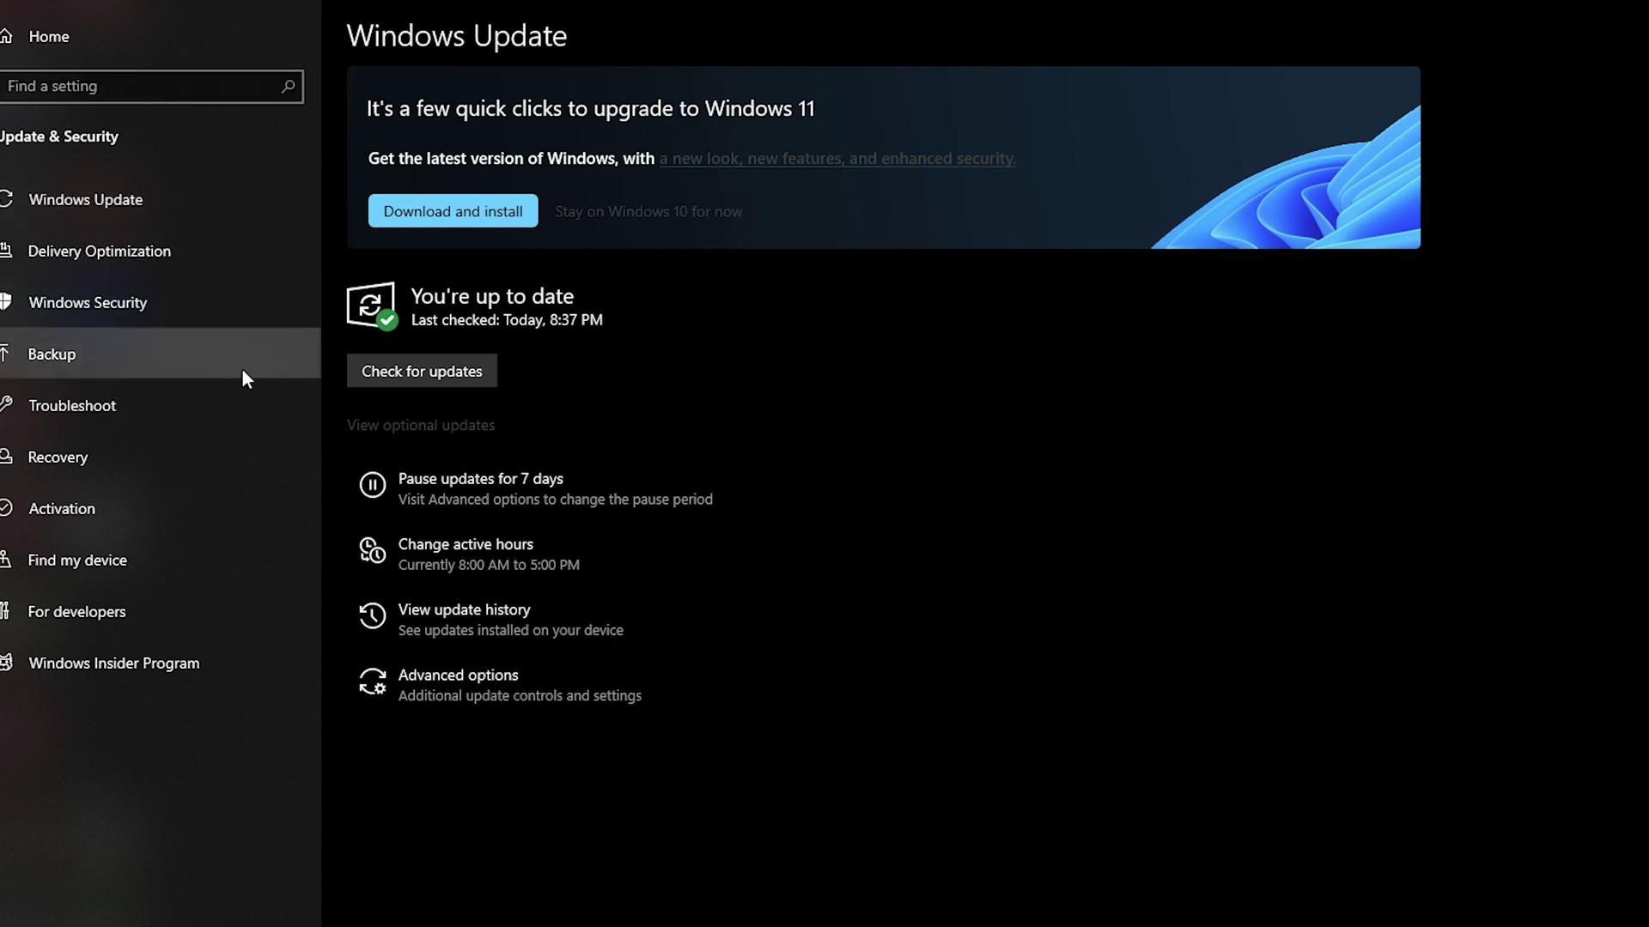
click(581, 674)
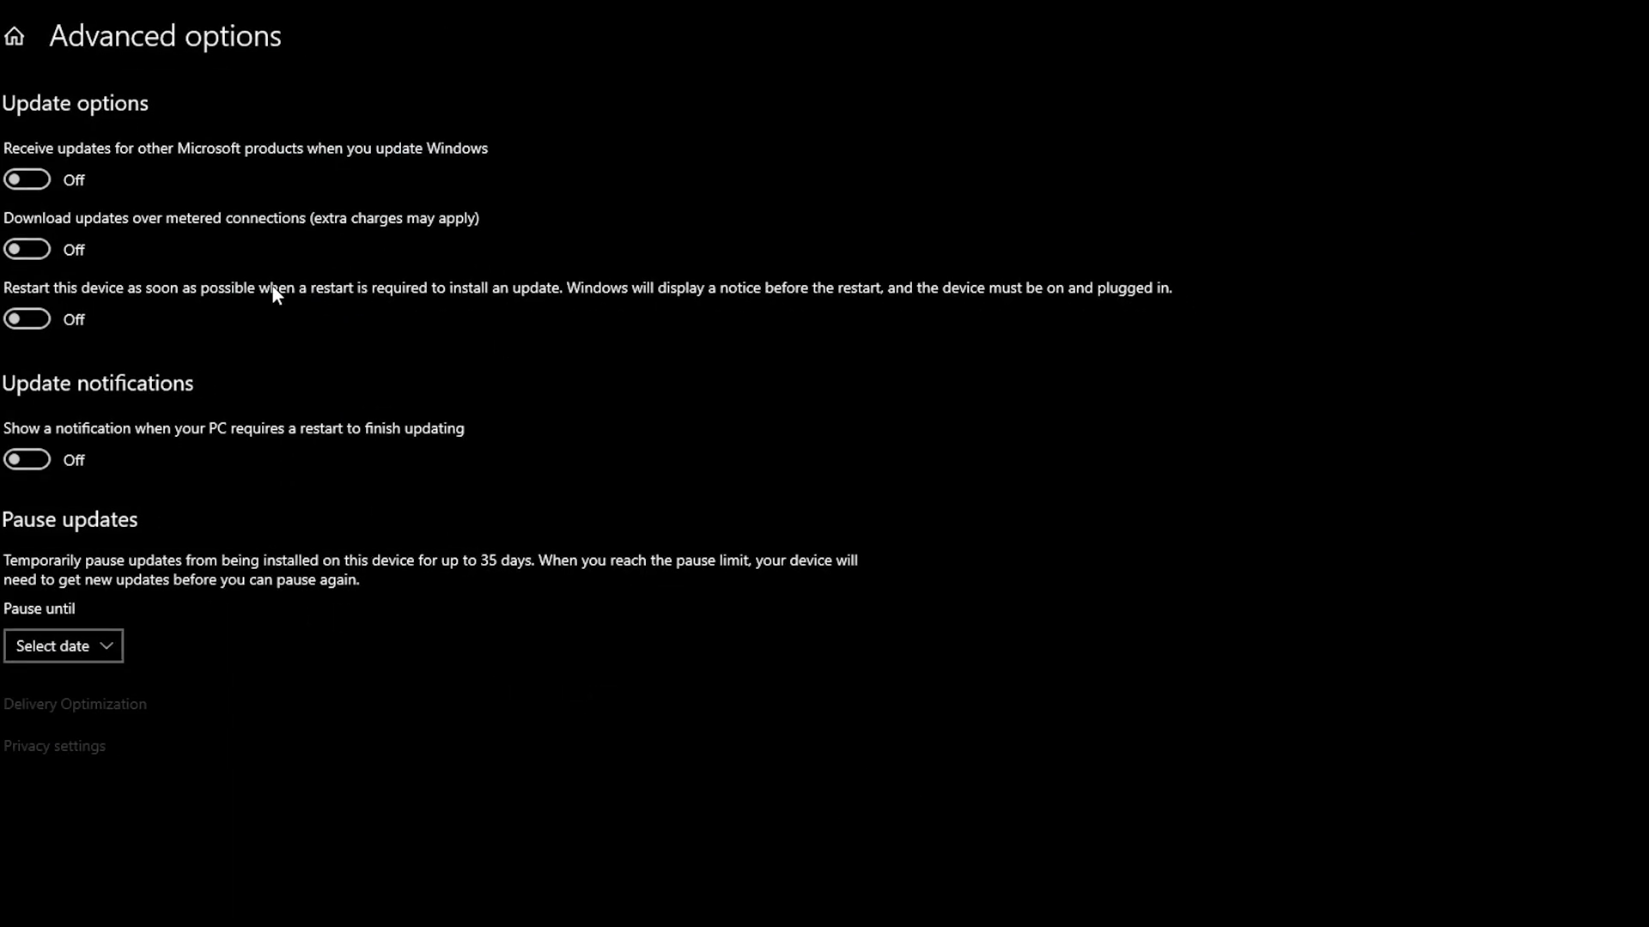
click(95, 655)
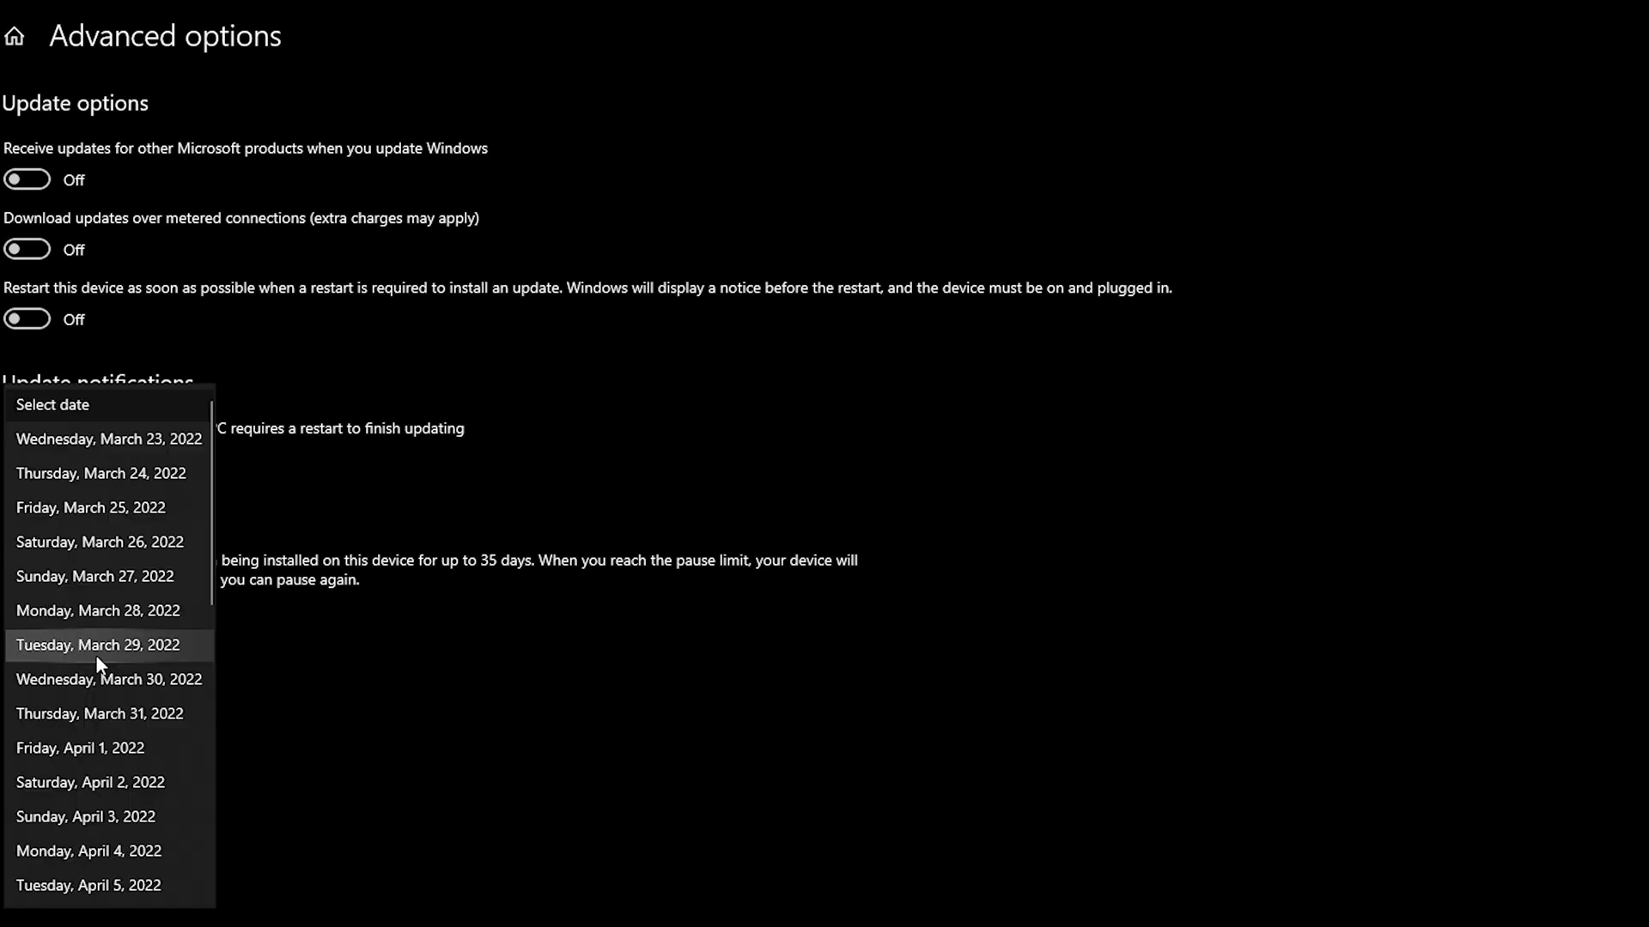
scroll(97, 713, down, 5)
scroll(108, 751, down, 3)
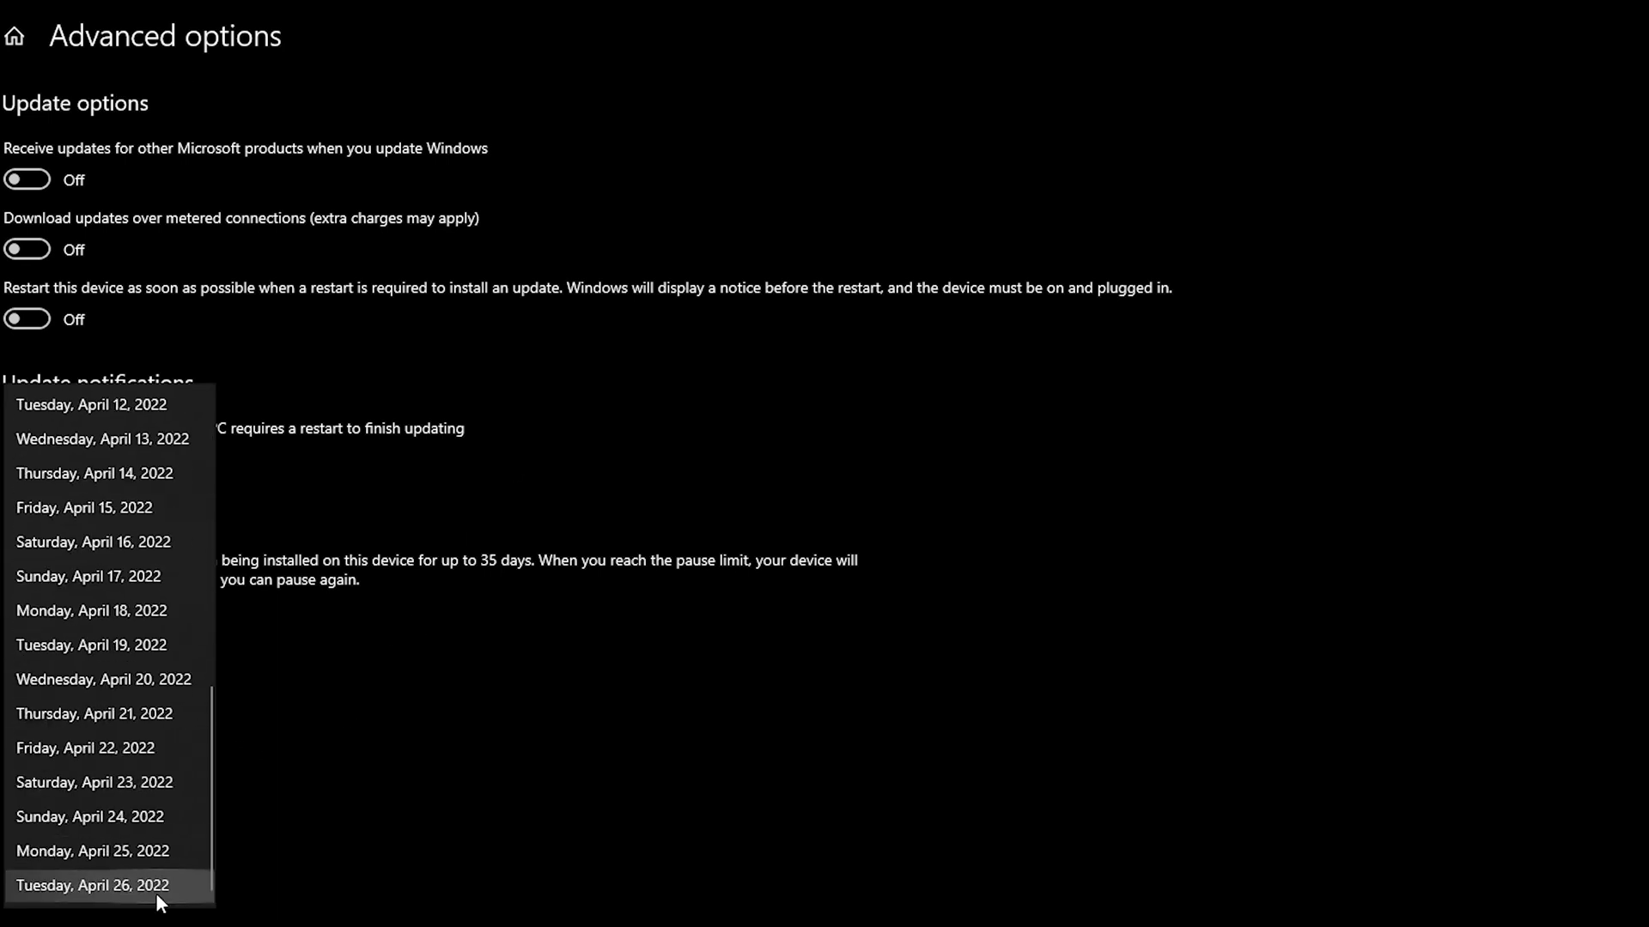
click(570, 900)
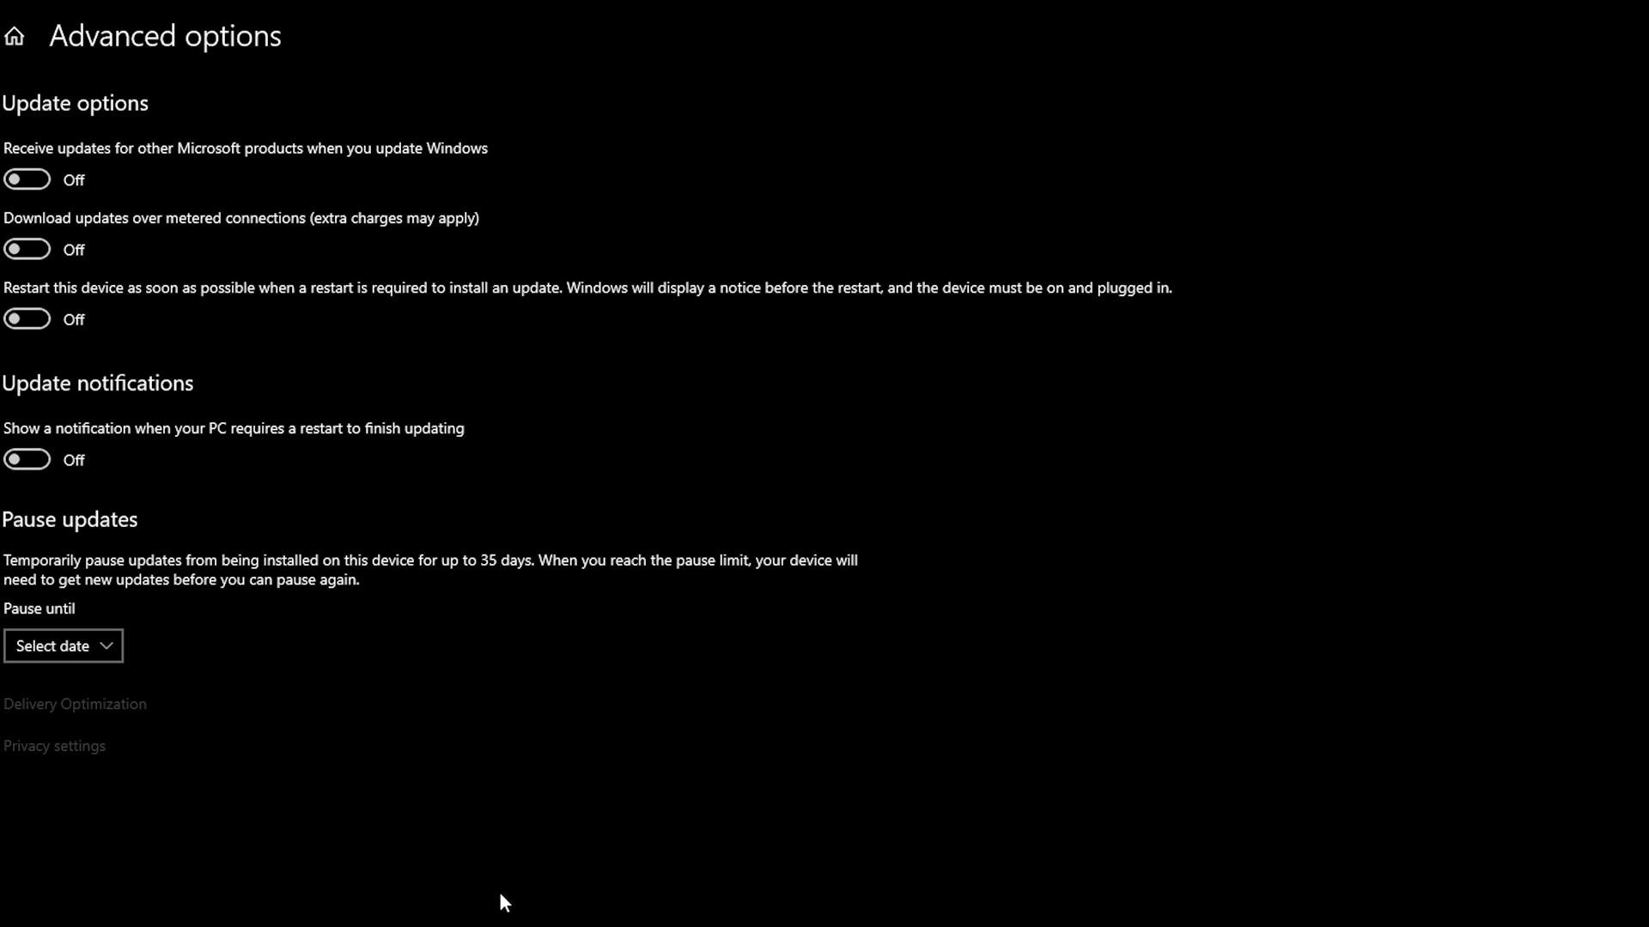
click(214, 909)
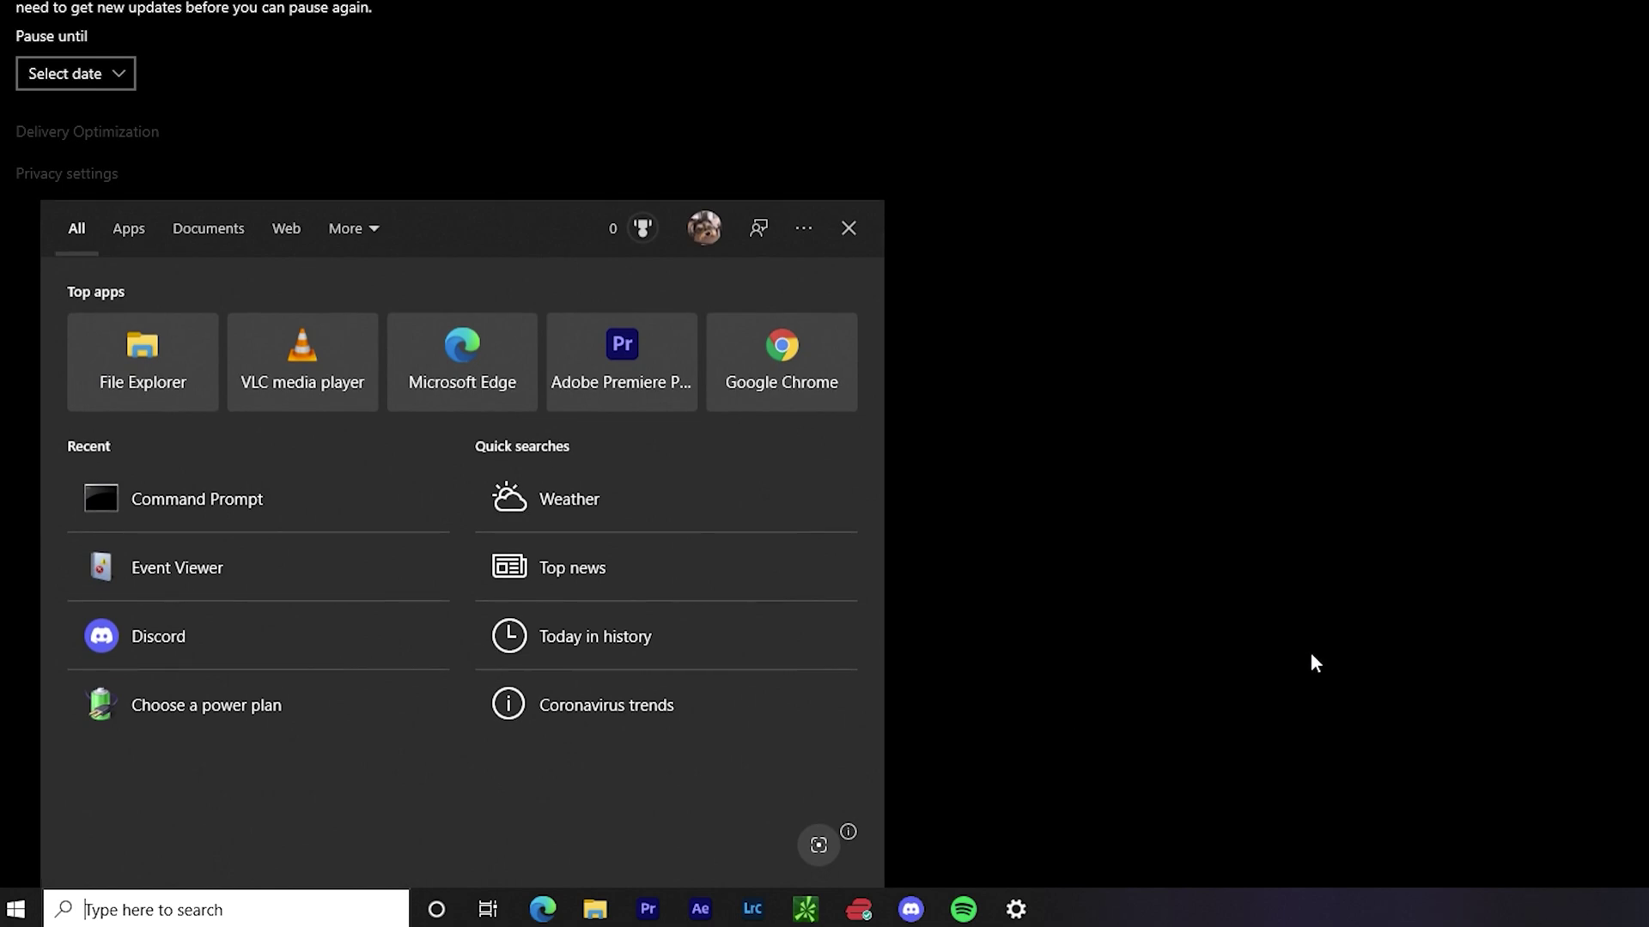
Step: Open Services by running services.msc from Command Prompt
text(cmd)
key(Return)
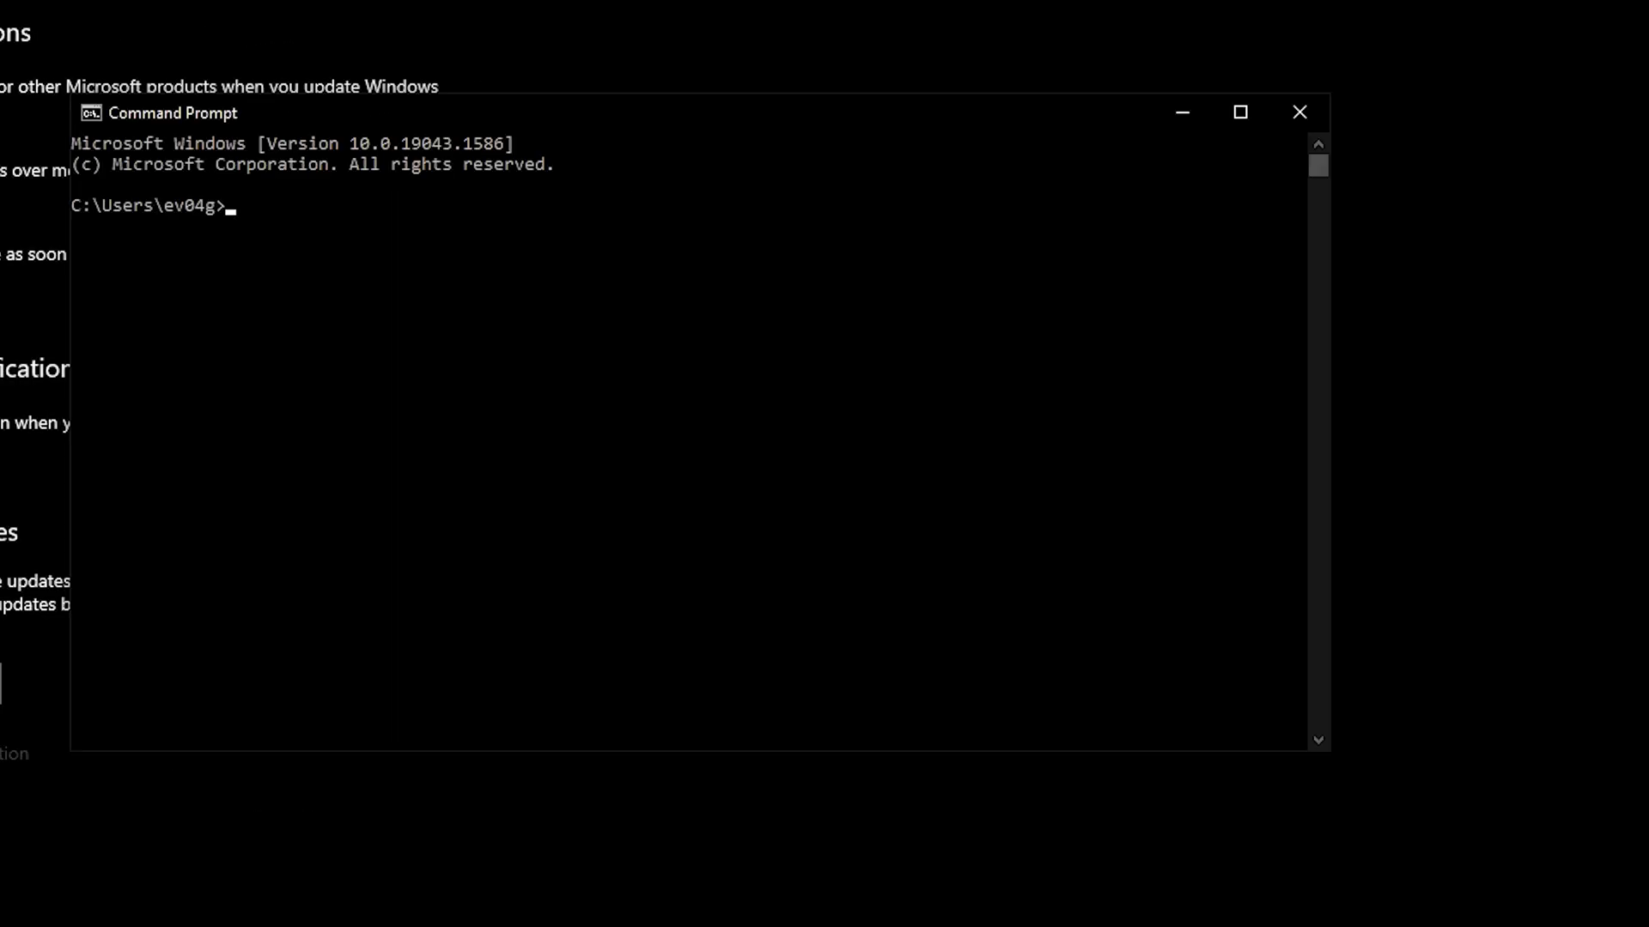
text(services.)
text(msc)
key(Return)
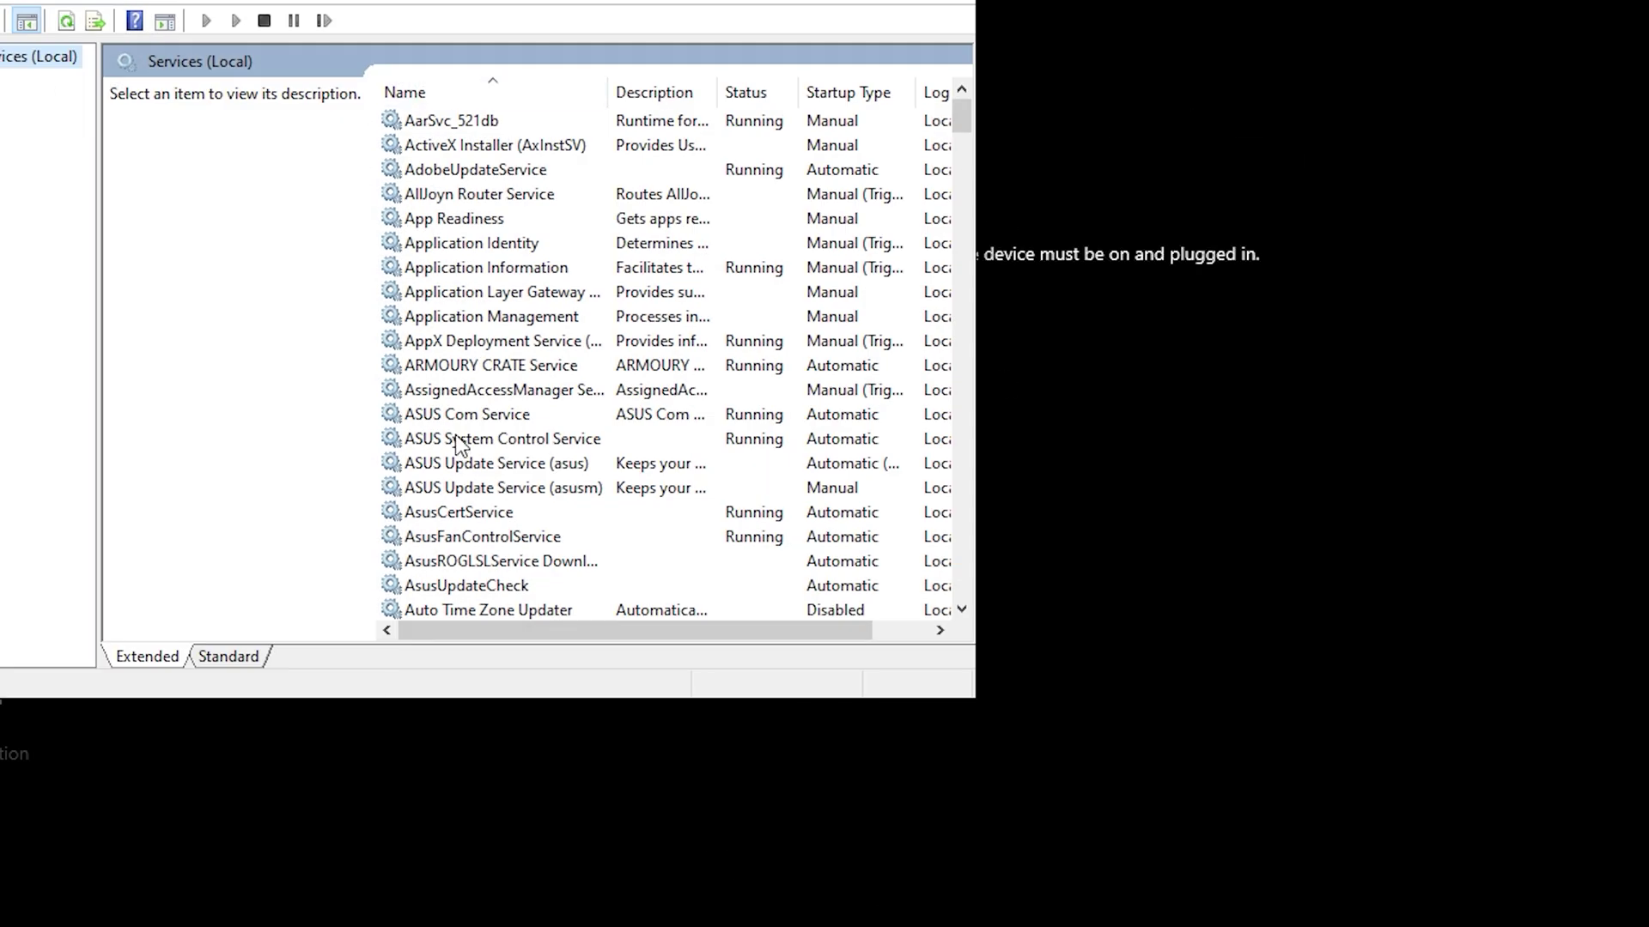
Step: Scroll to the Windows Update service and open its Properties
scroll(515, 468, down, 13)
scroll(584, 494, down, 15)
scroll(644, 521, down, 15)
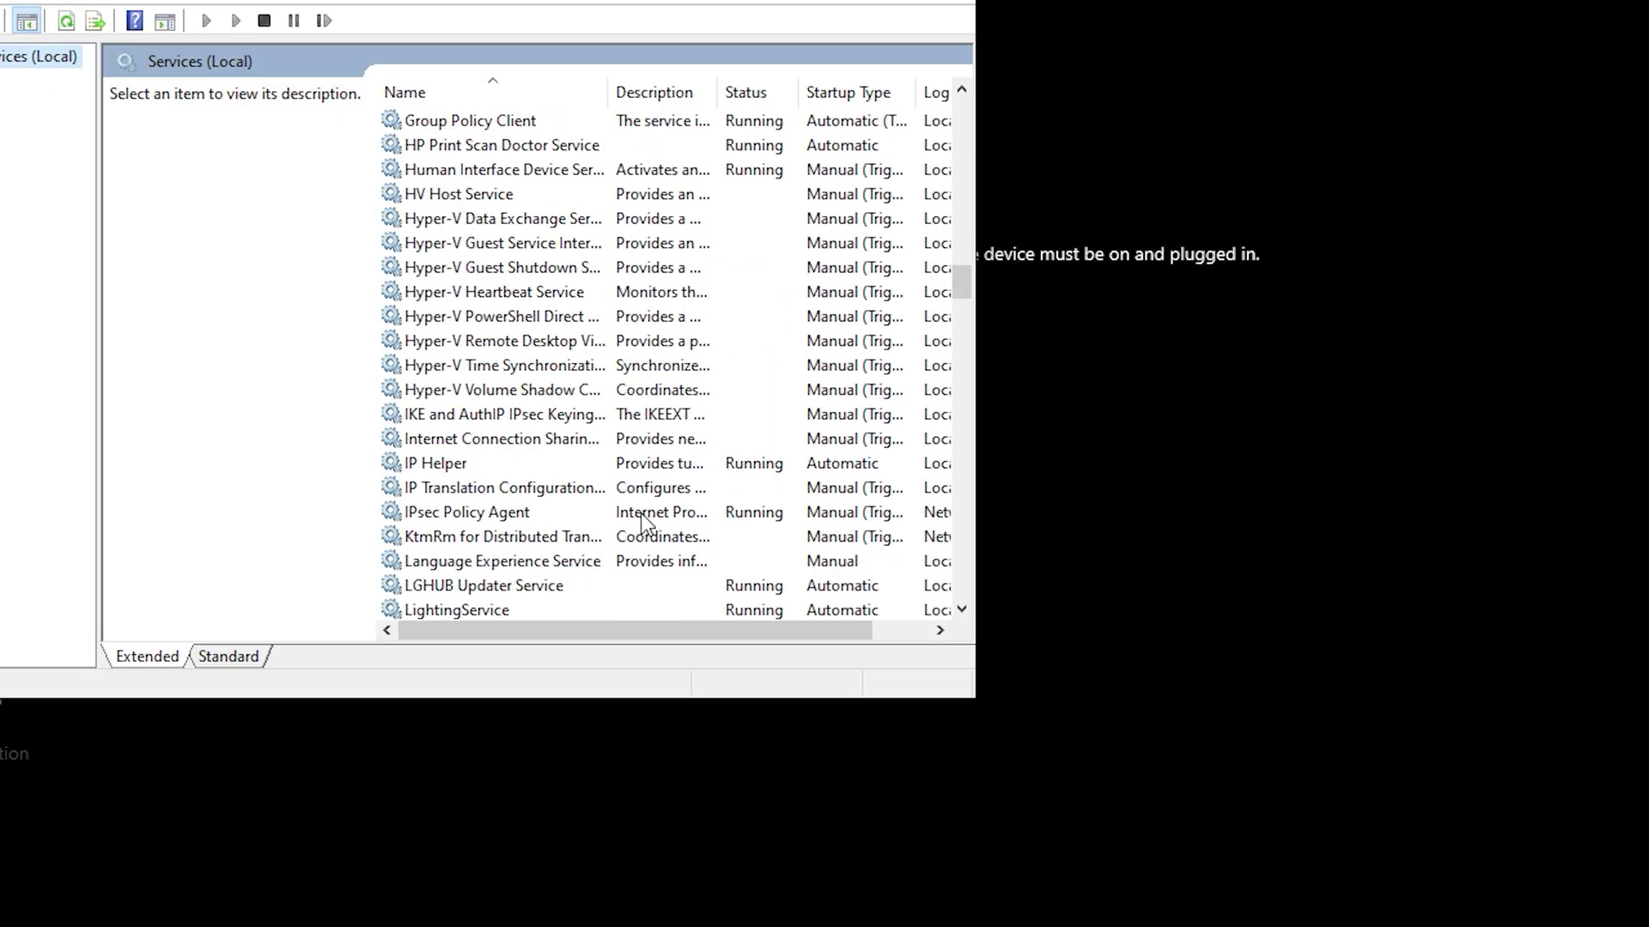
scroll(618, 507, down, 7)
scroll(594, 507, down, 9)
scroll(595, 506, down, 18)
scroll(947, 644, down, 4)
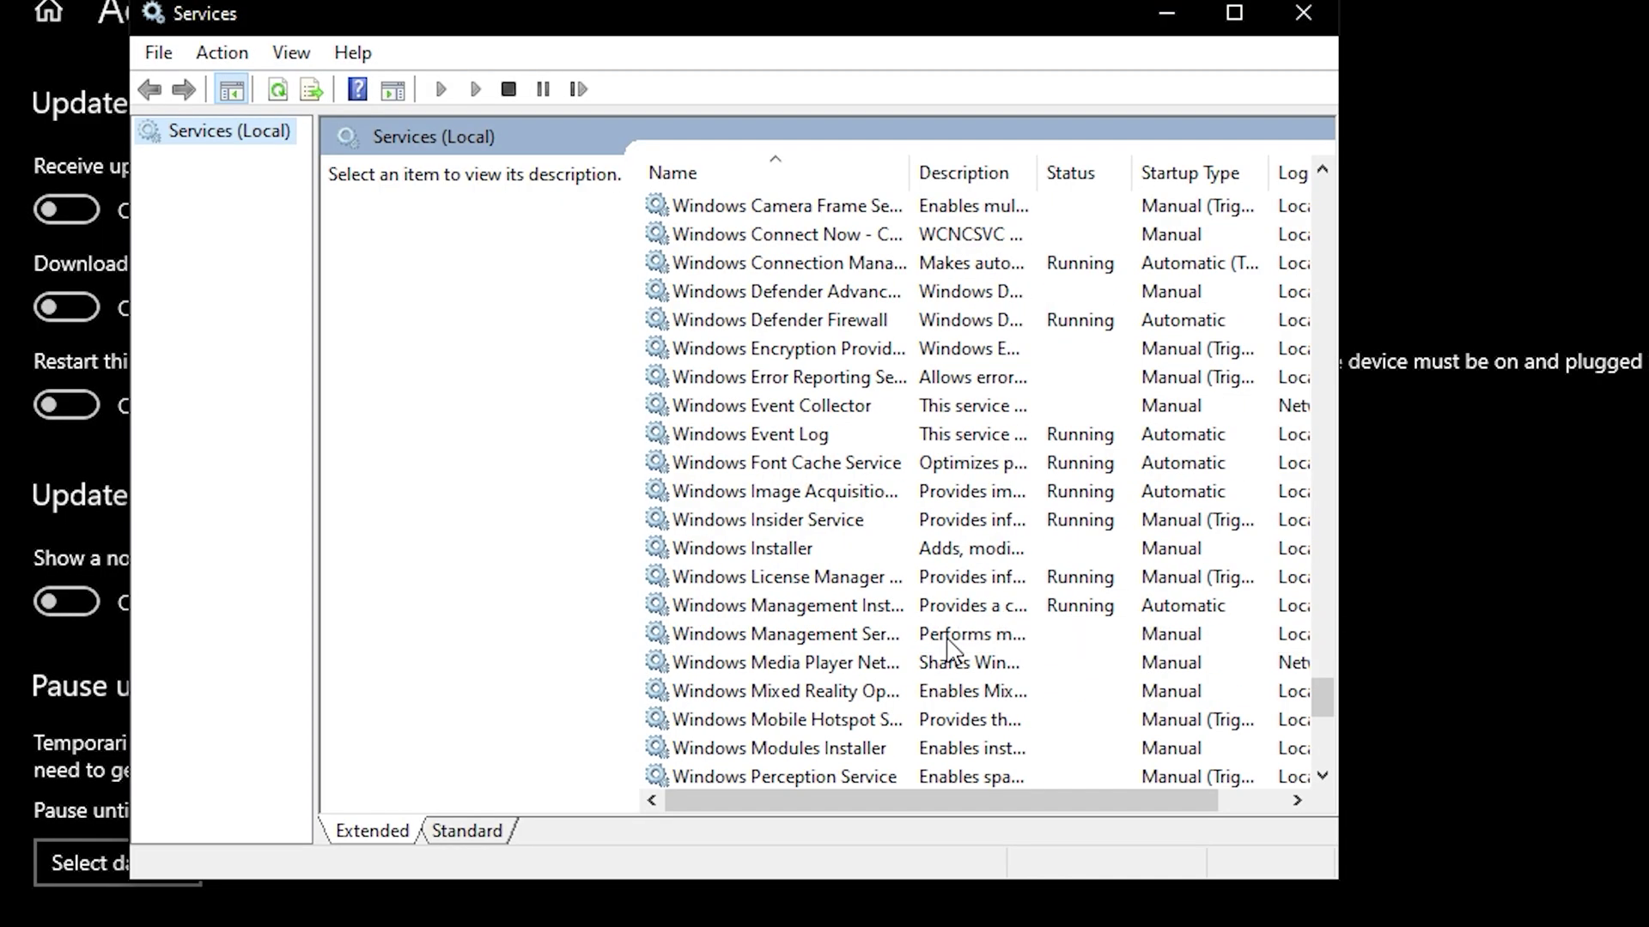
scroll(944, 644, down, 2)
scroll(910, 635, down, 2)
scroll(876, 627, down, 1)
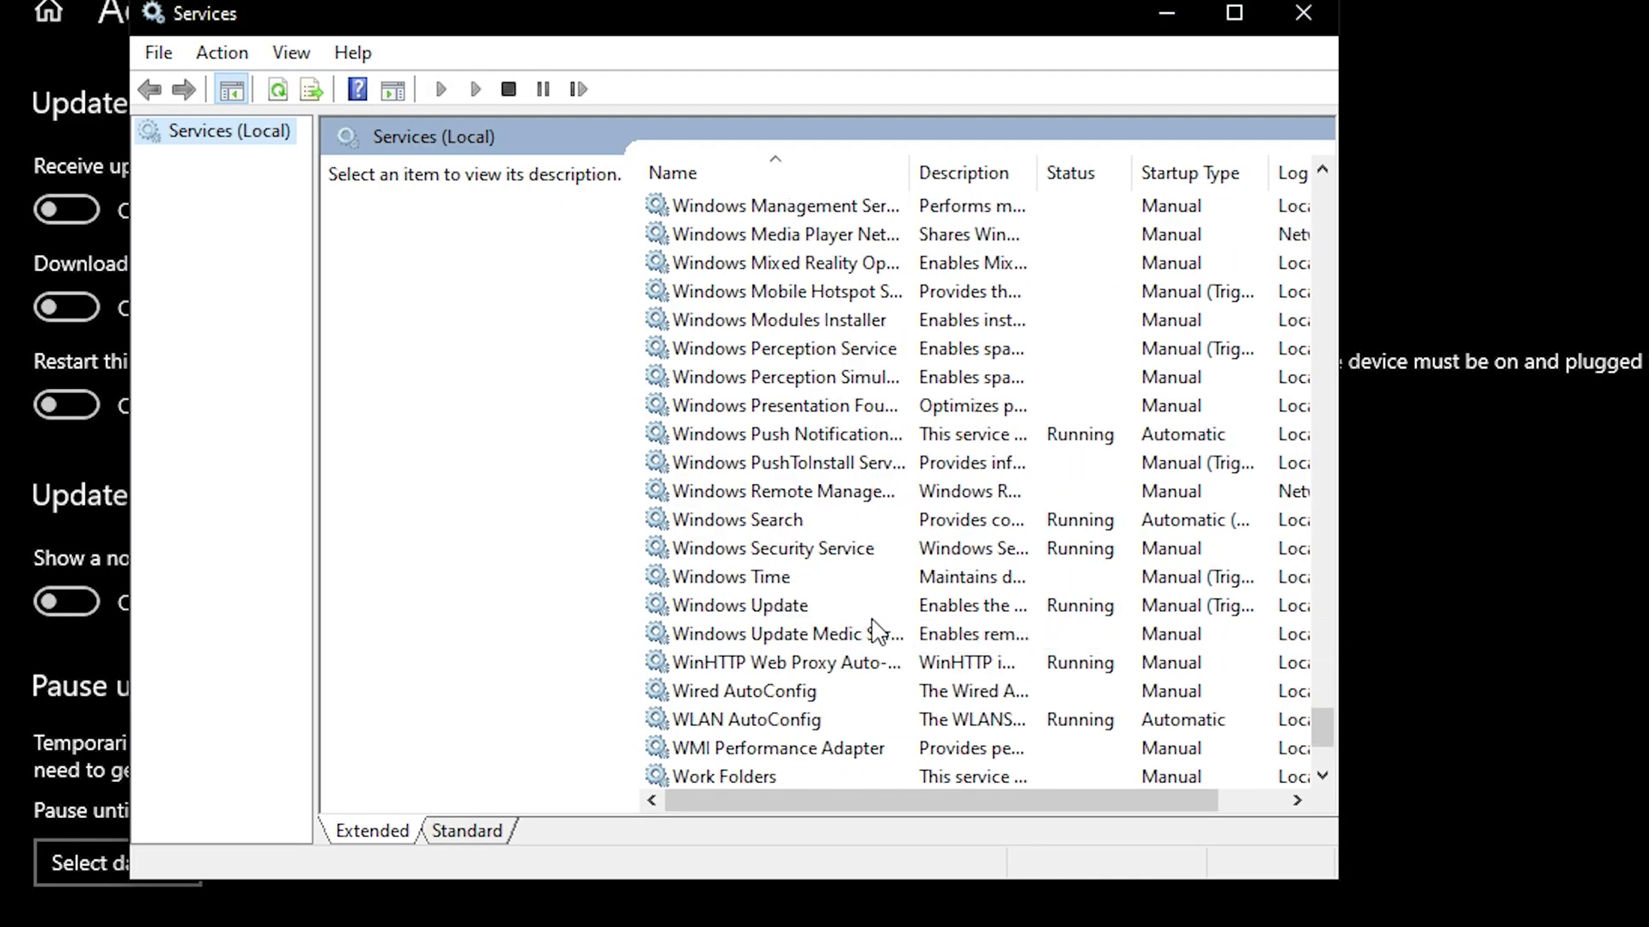
click(876, 633)
click(843, 610)
right_click(867, 611)
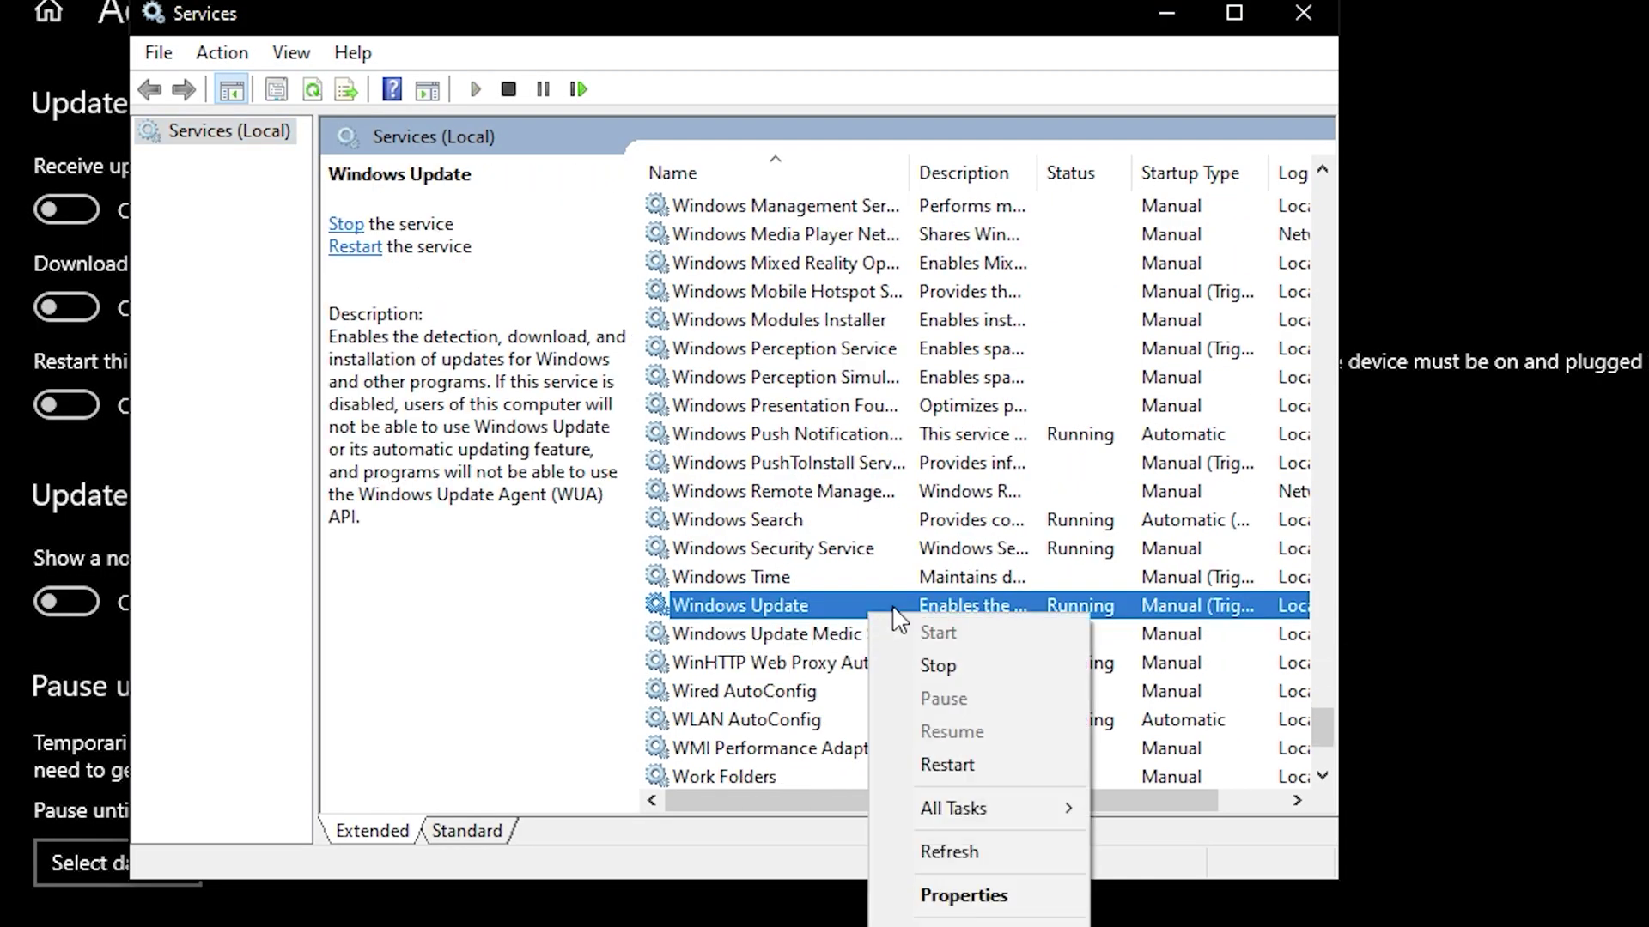
click(948, 897)
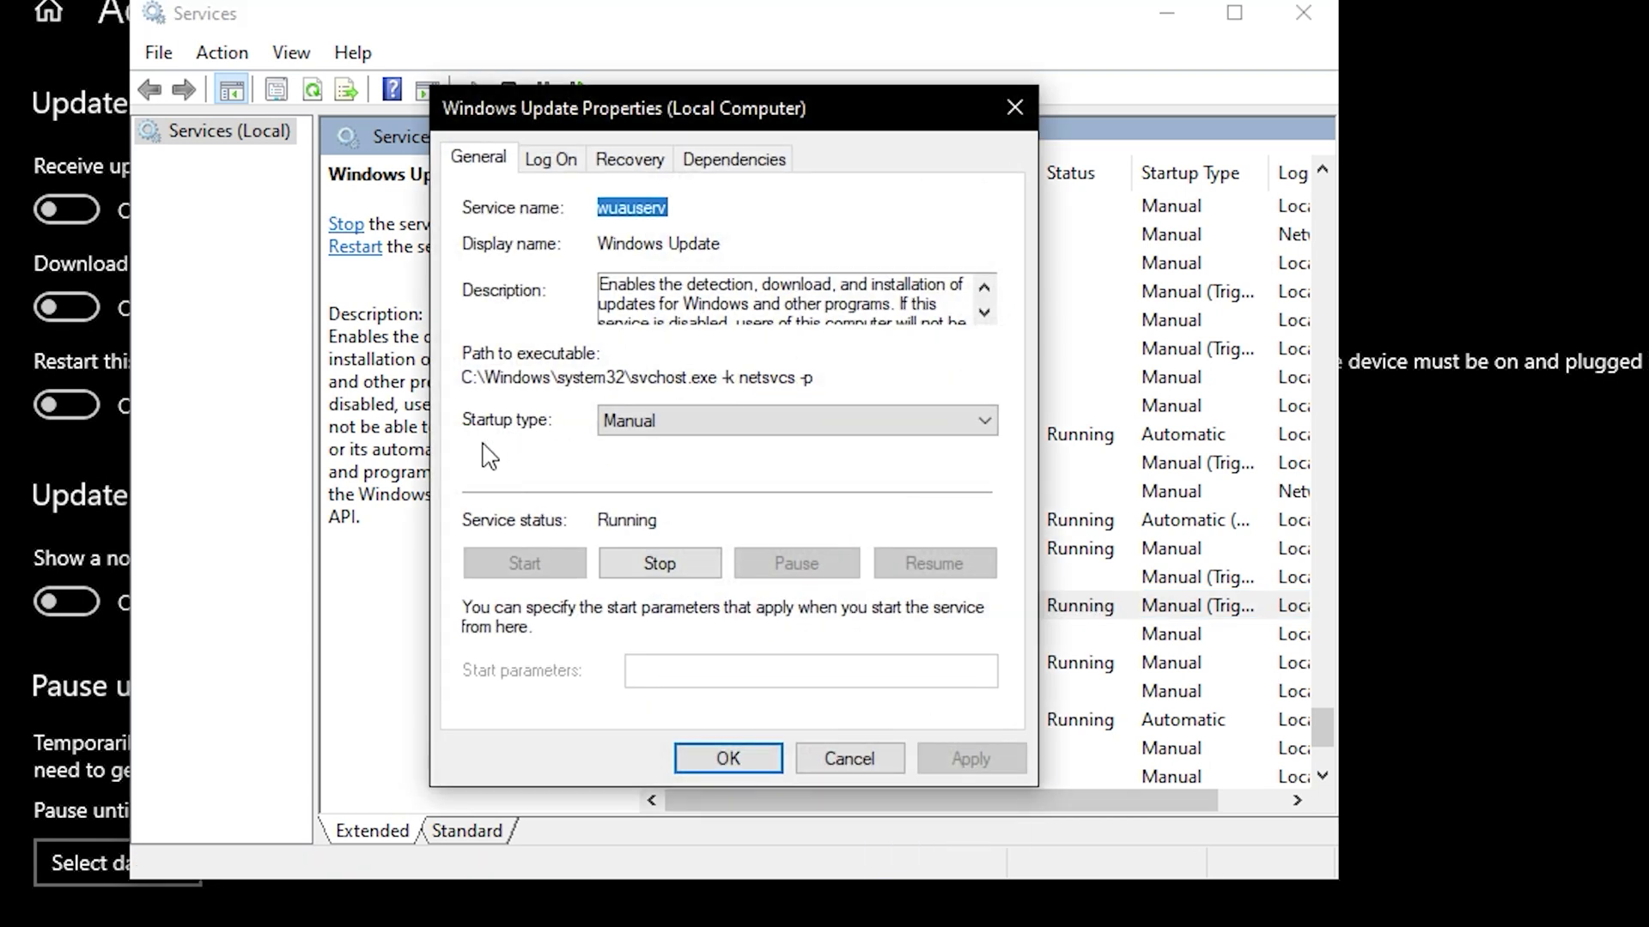
click(684, 437)
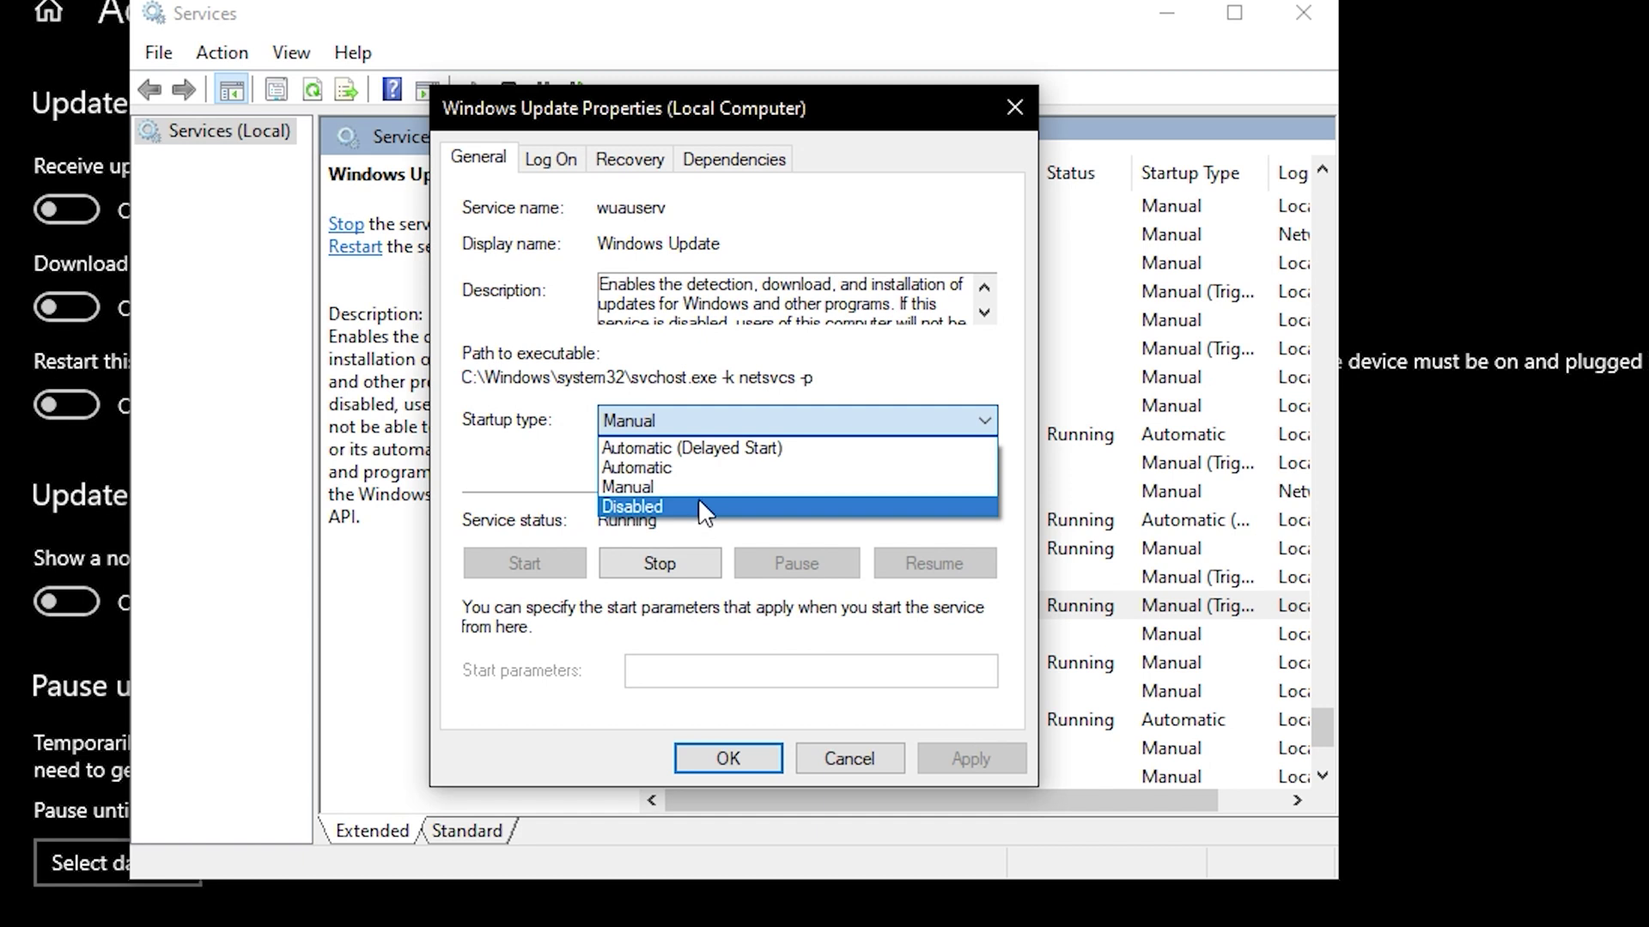
click(576, 348)
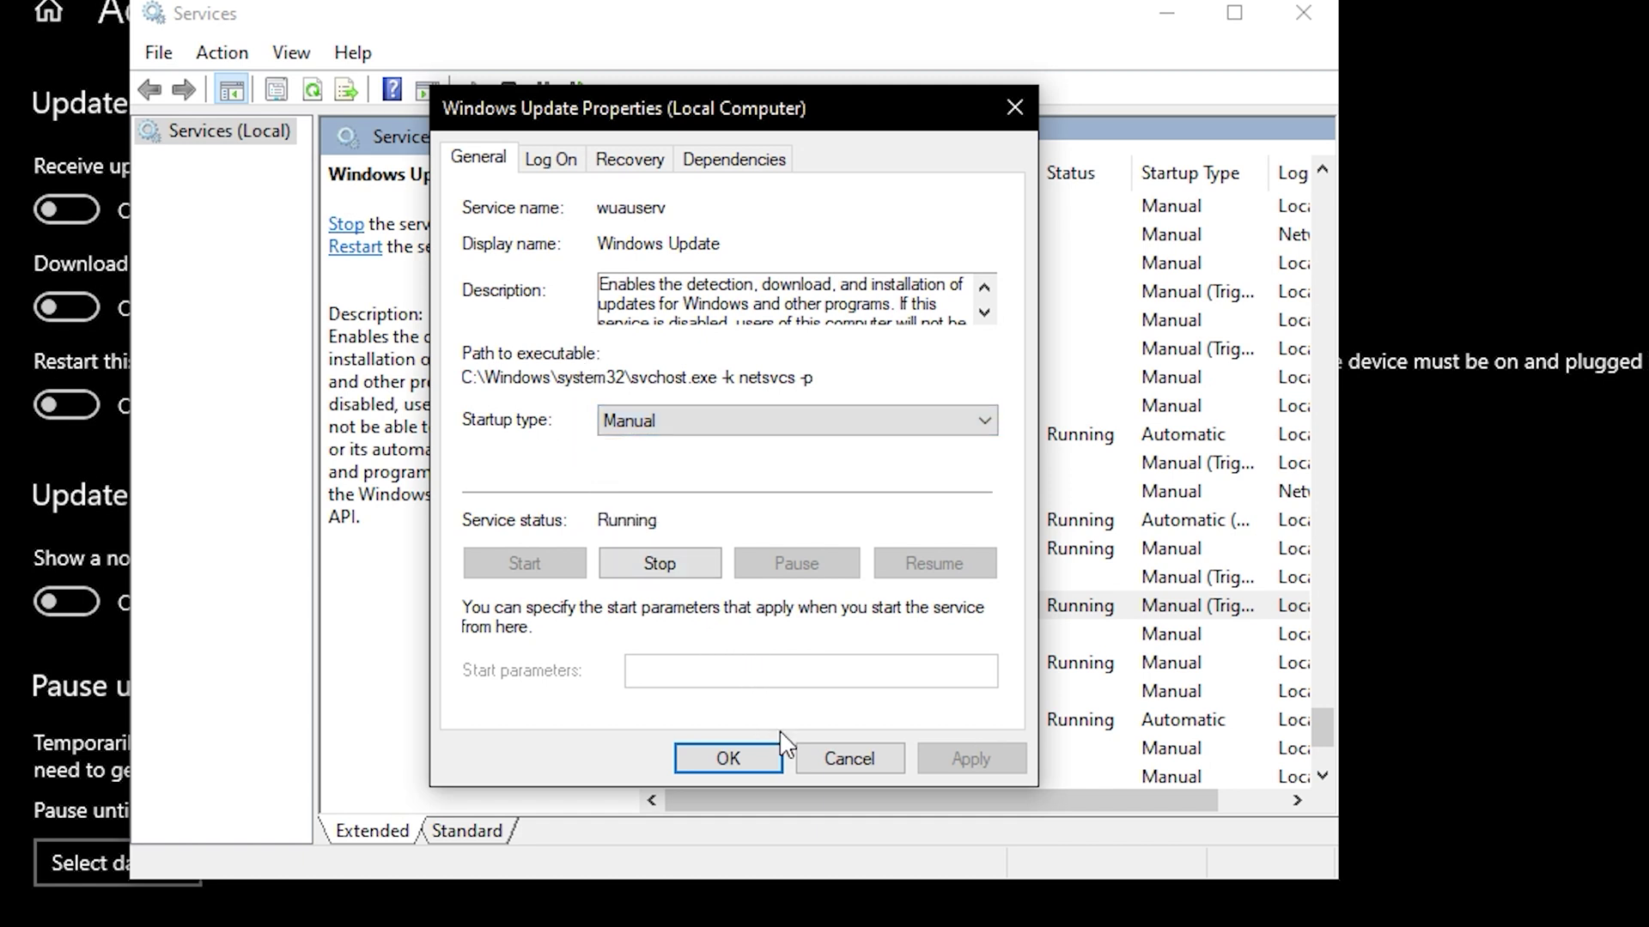
click(831, 770)
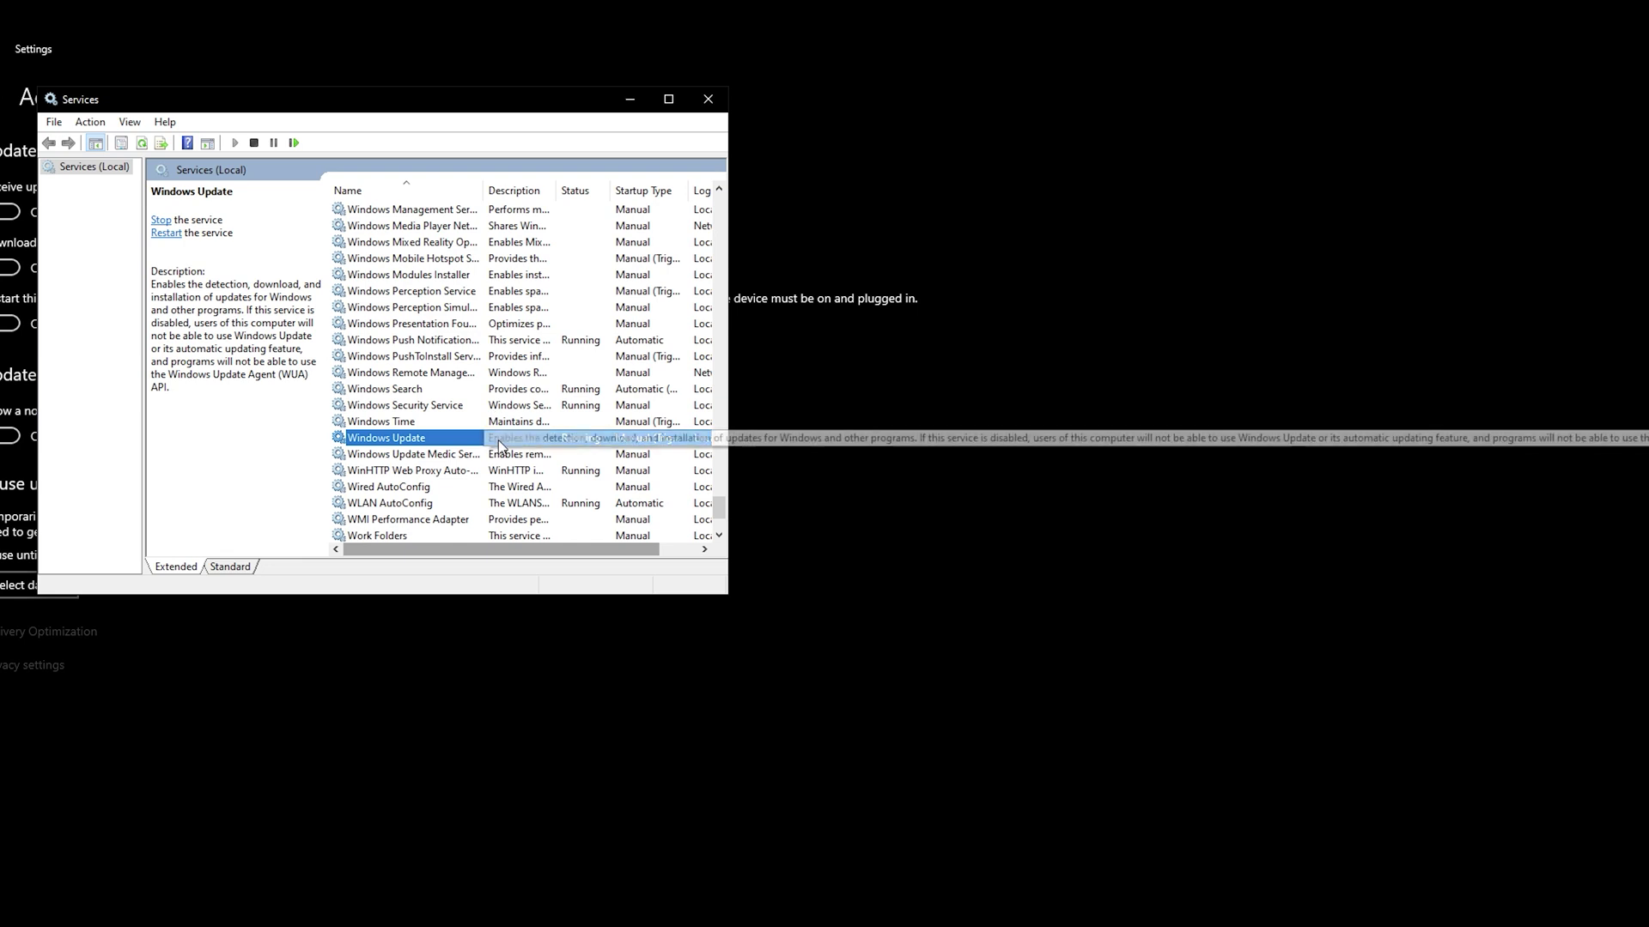
click(707, 99)
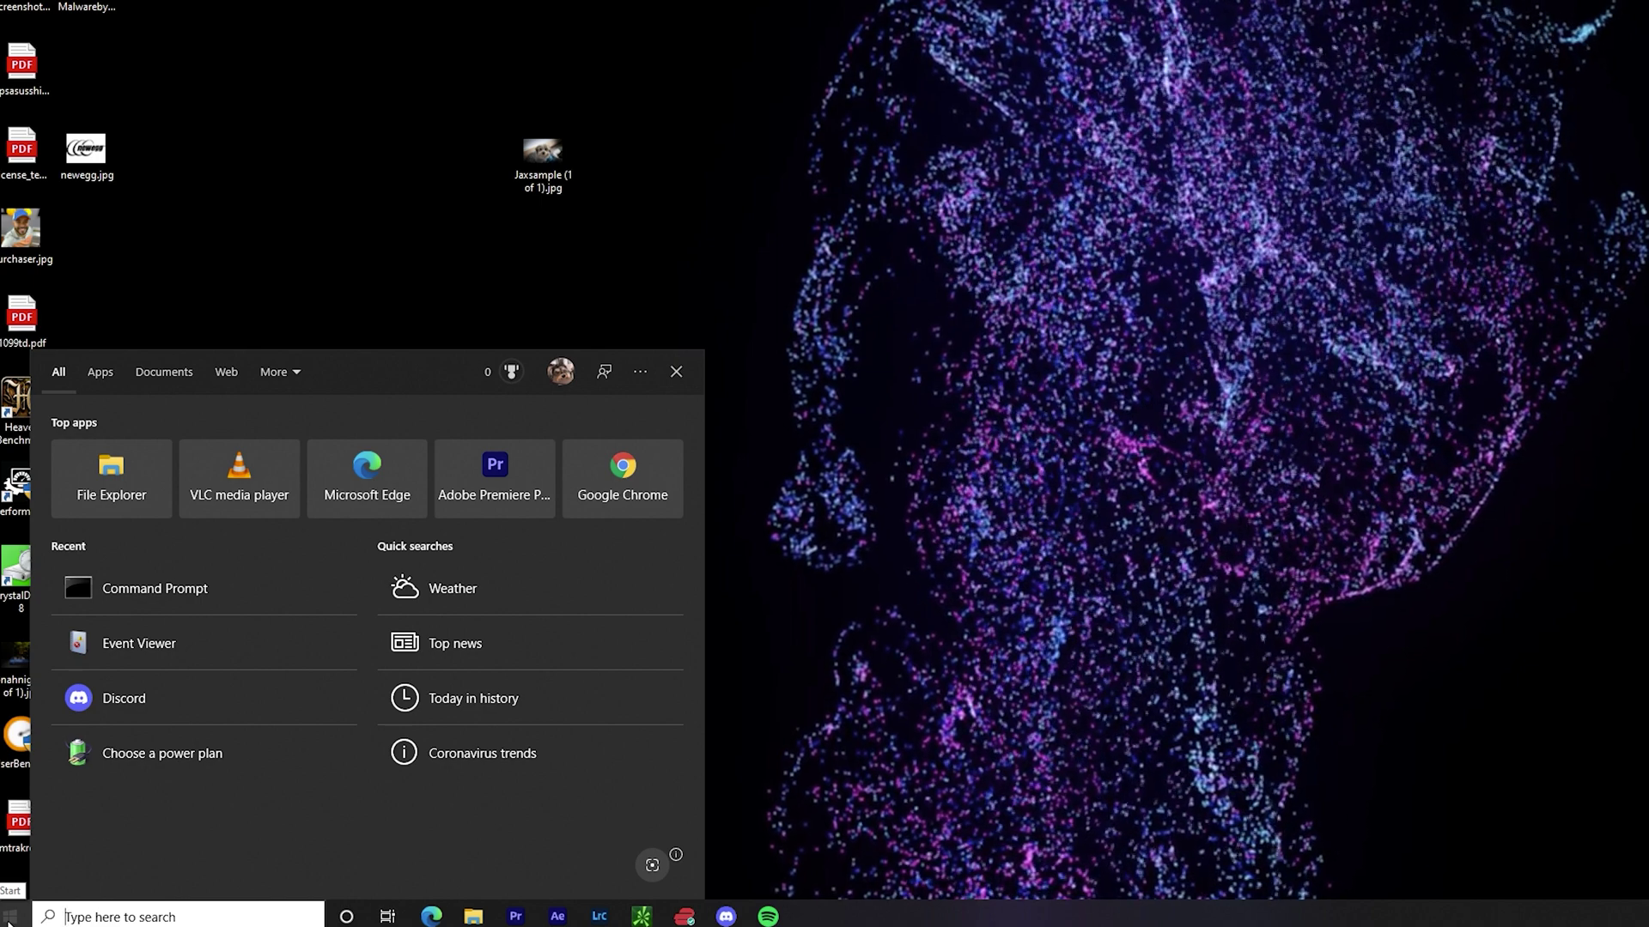
Step: Open the Ethernet 2 adapter's properties from View network connections
text(netw)
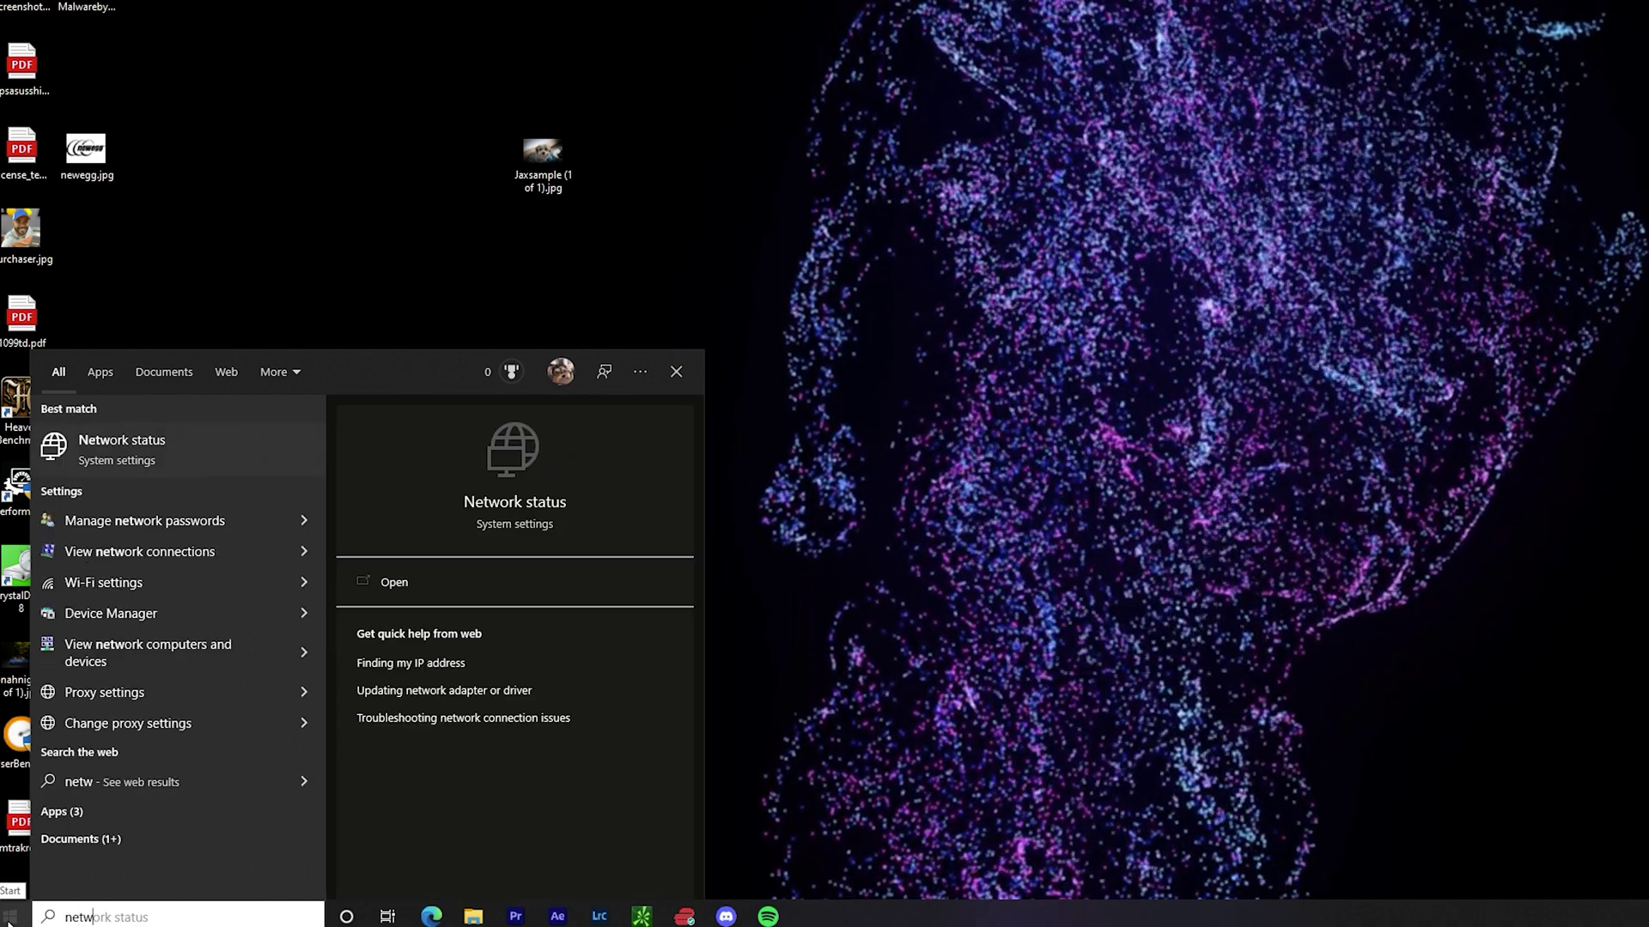
click(156, 556)
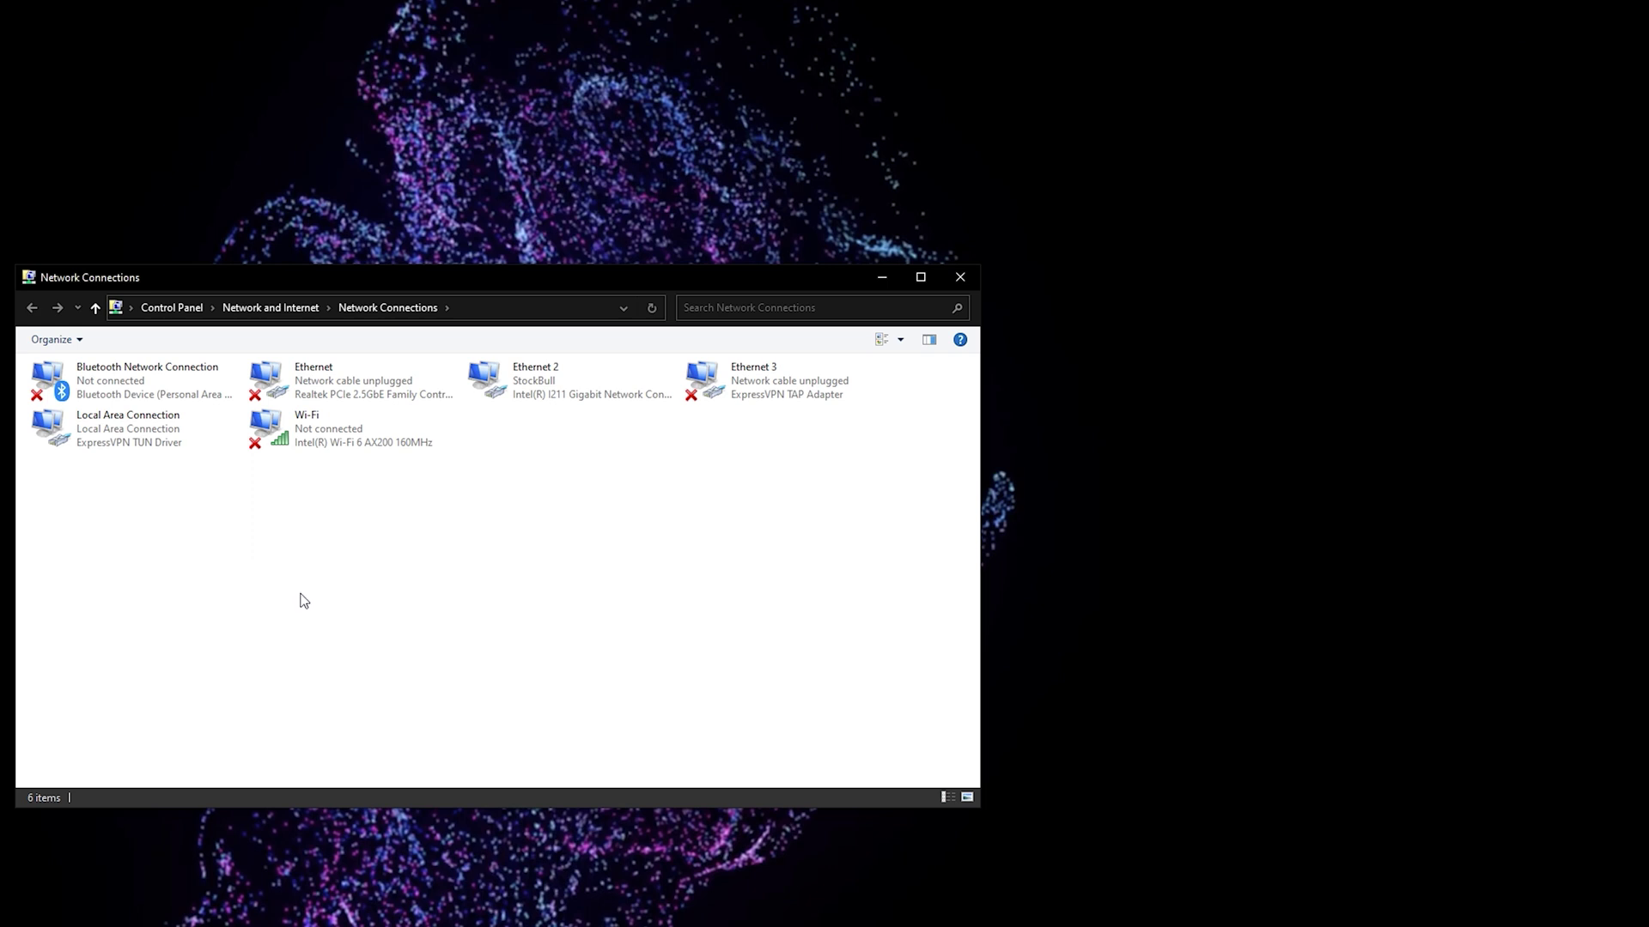
click(536, 379)
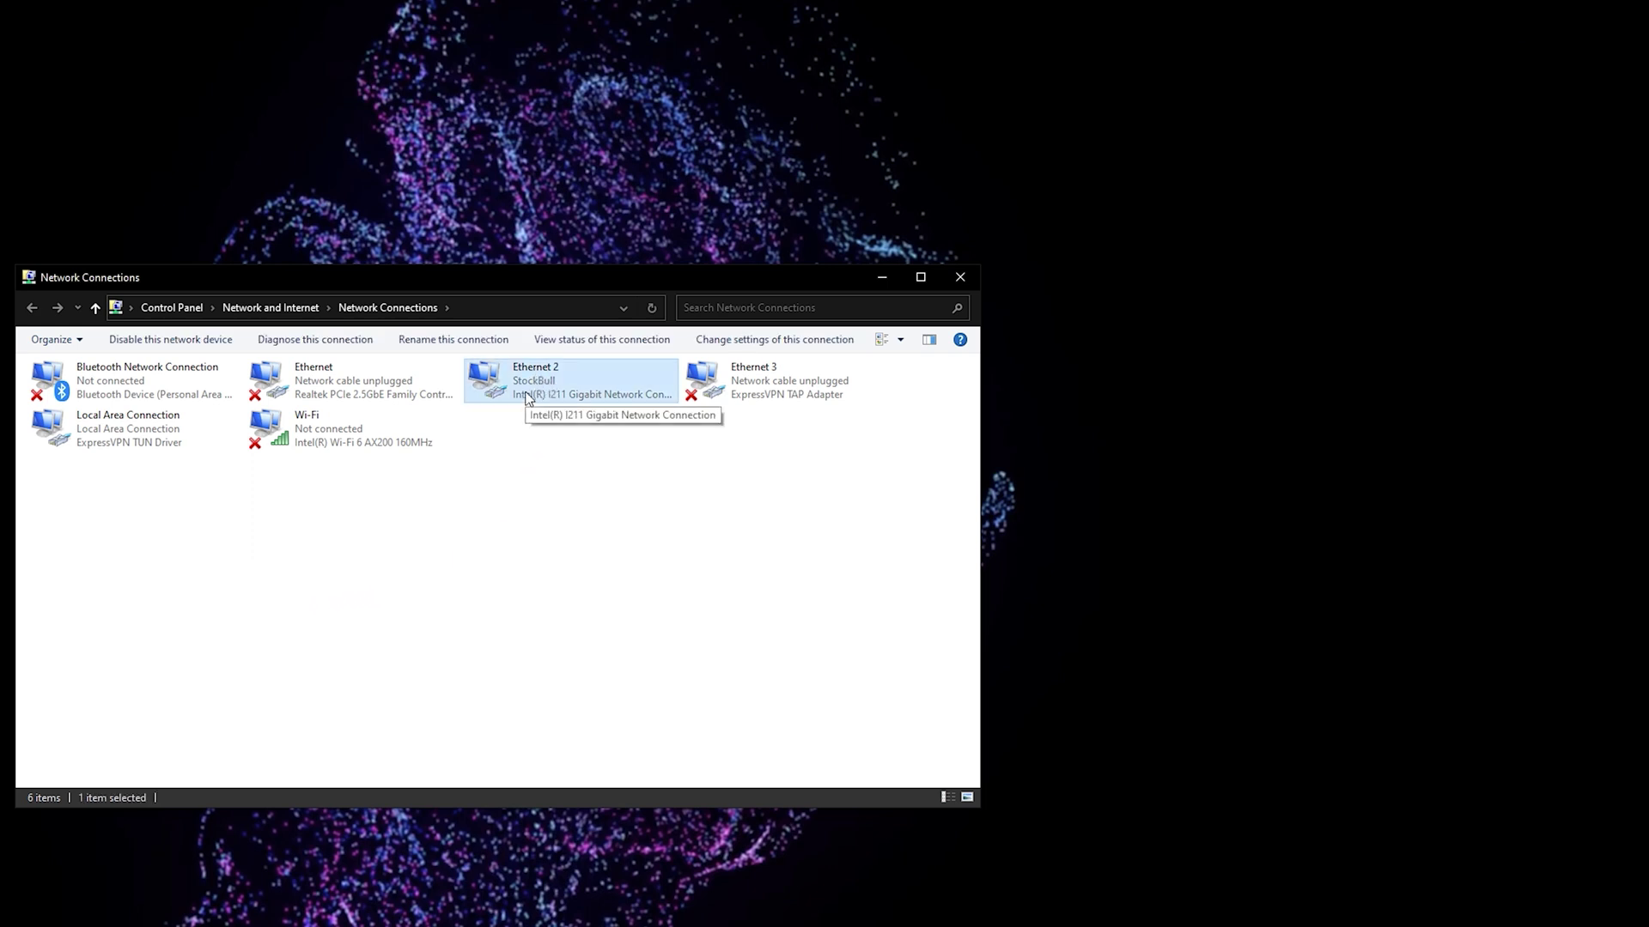
right_click(523, 397)
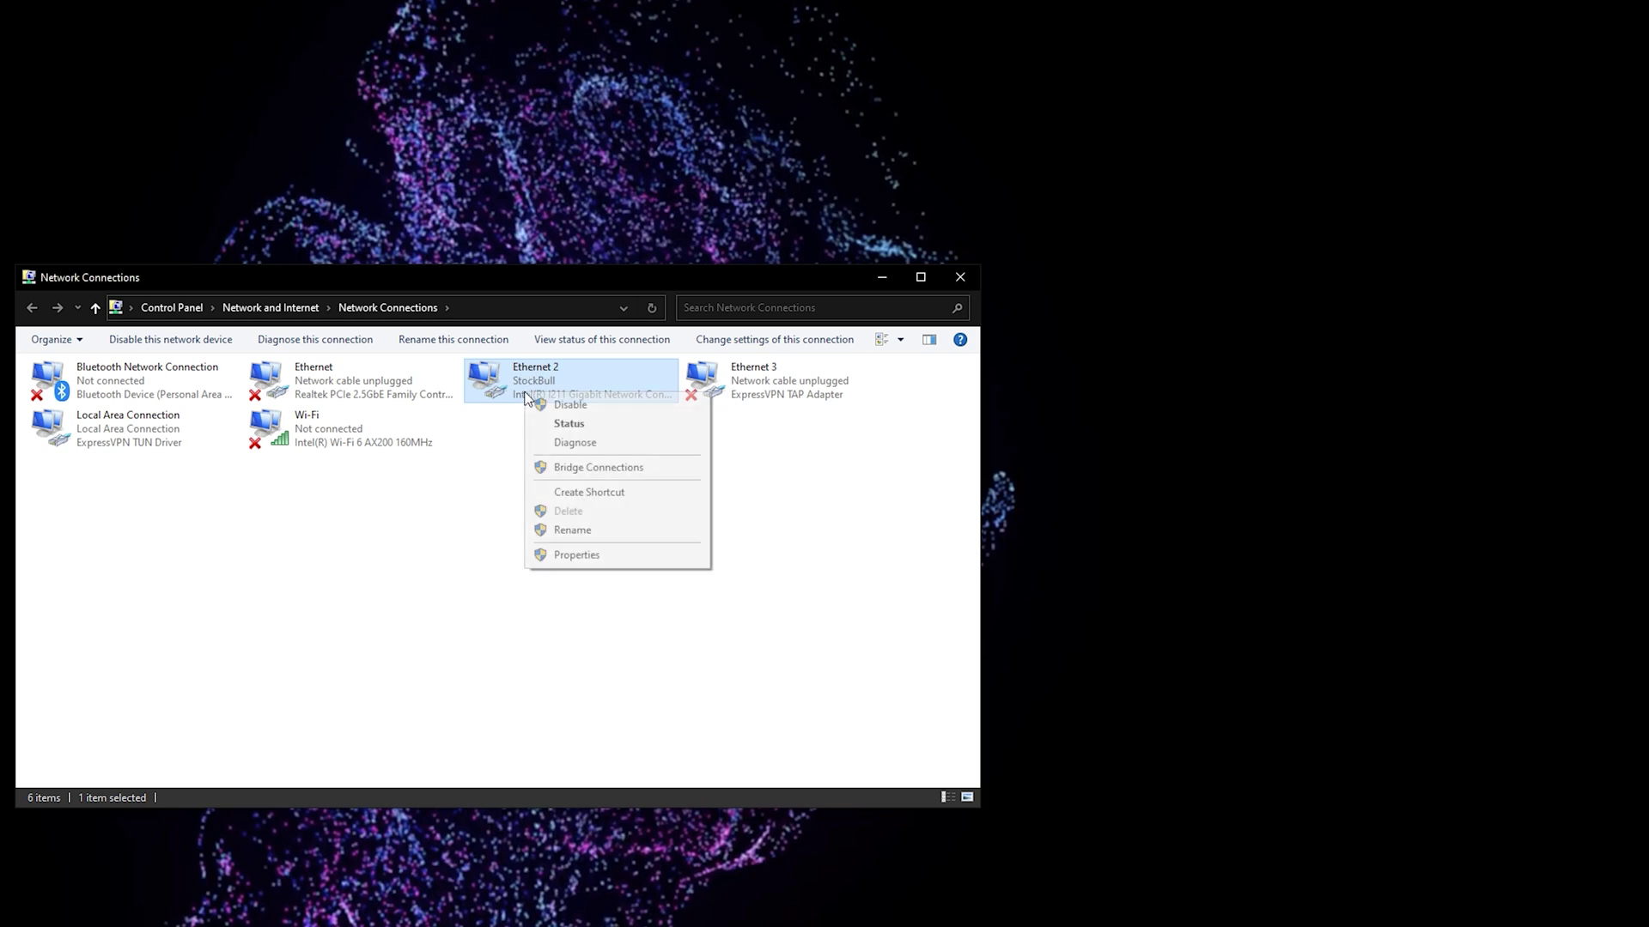
click(604, 556)
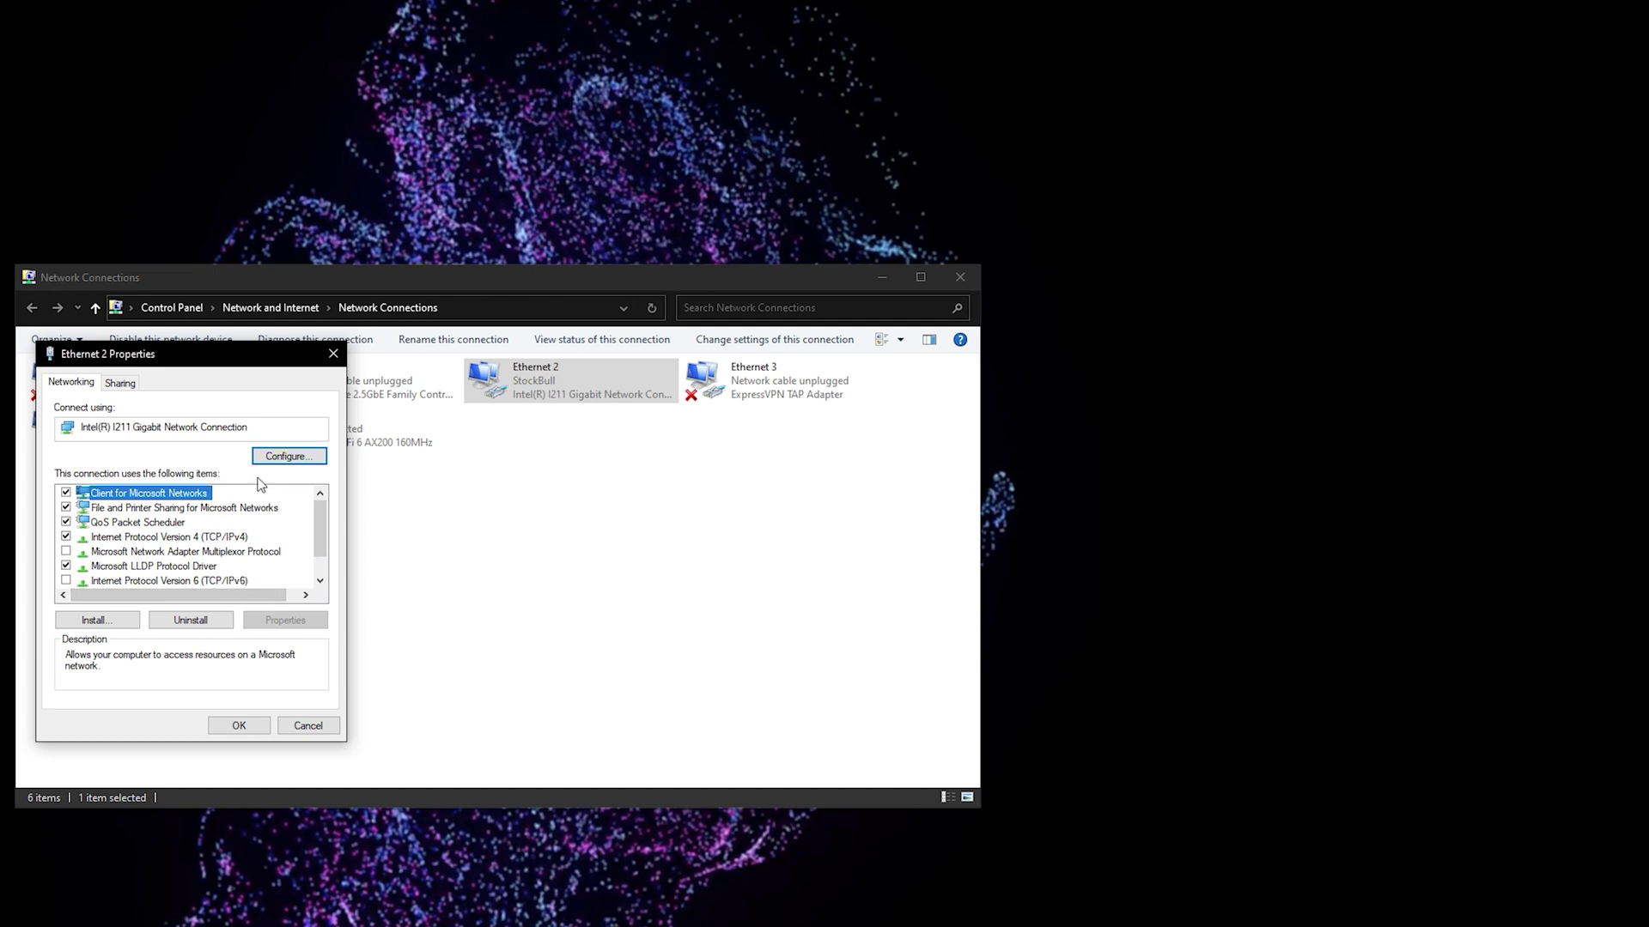
Step: Untick 'Only allow a magic packet' in the Intel I211 adapter's Power Management settings
click(274, 457)
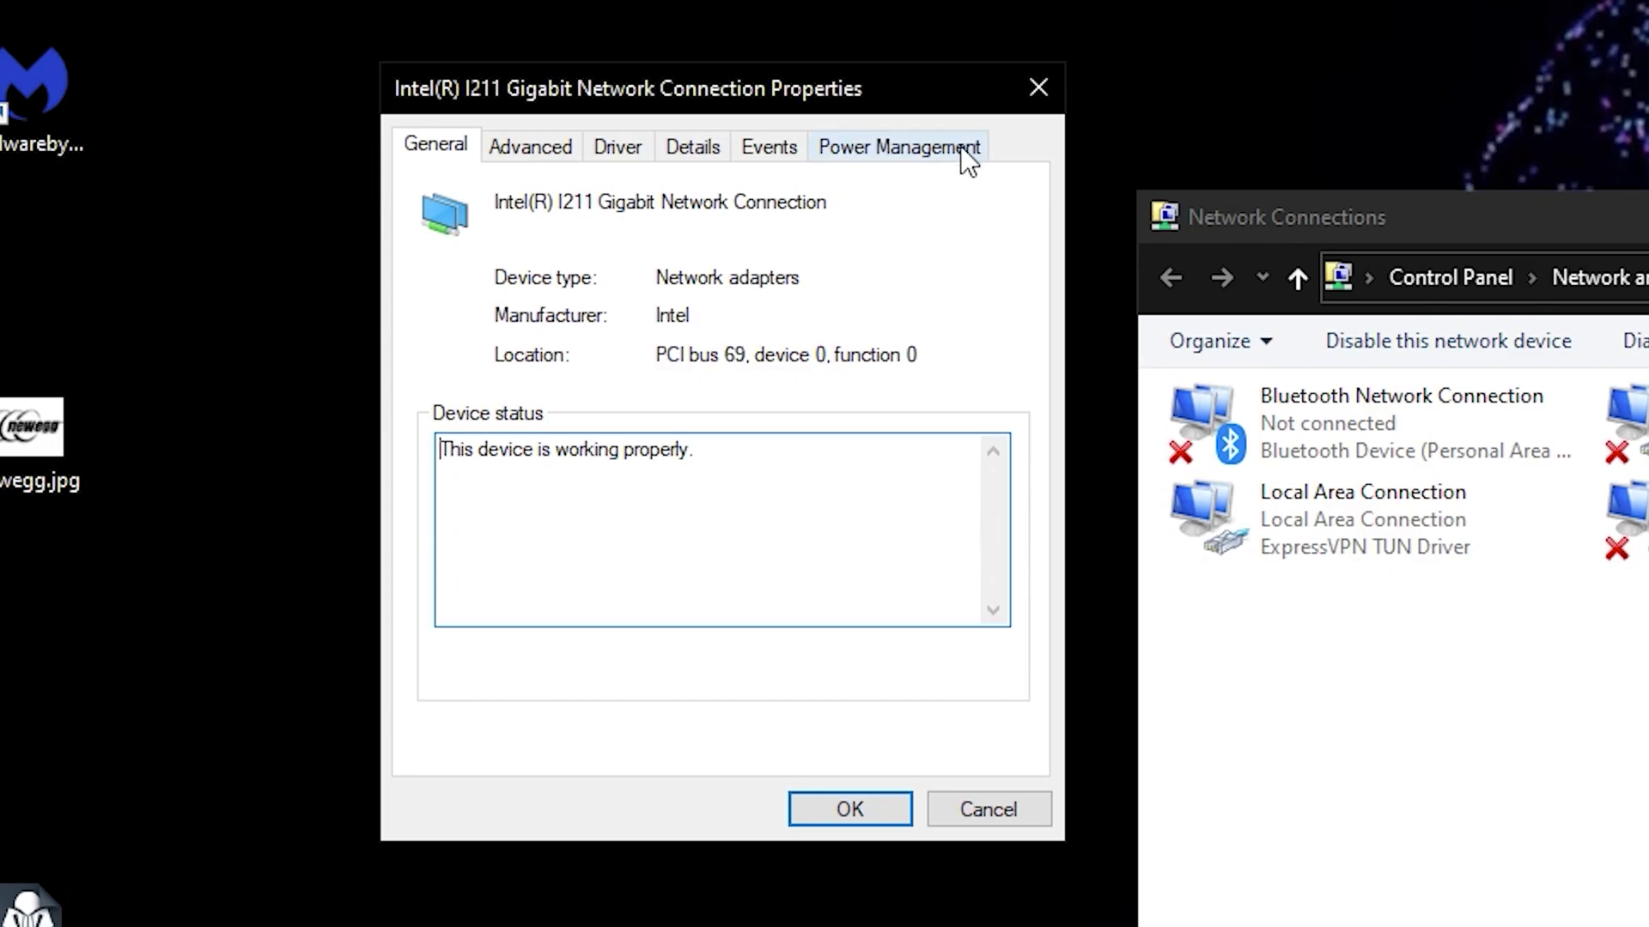
click(960, 151)
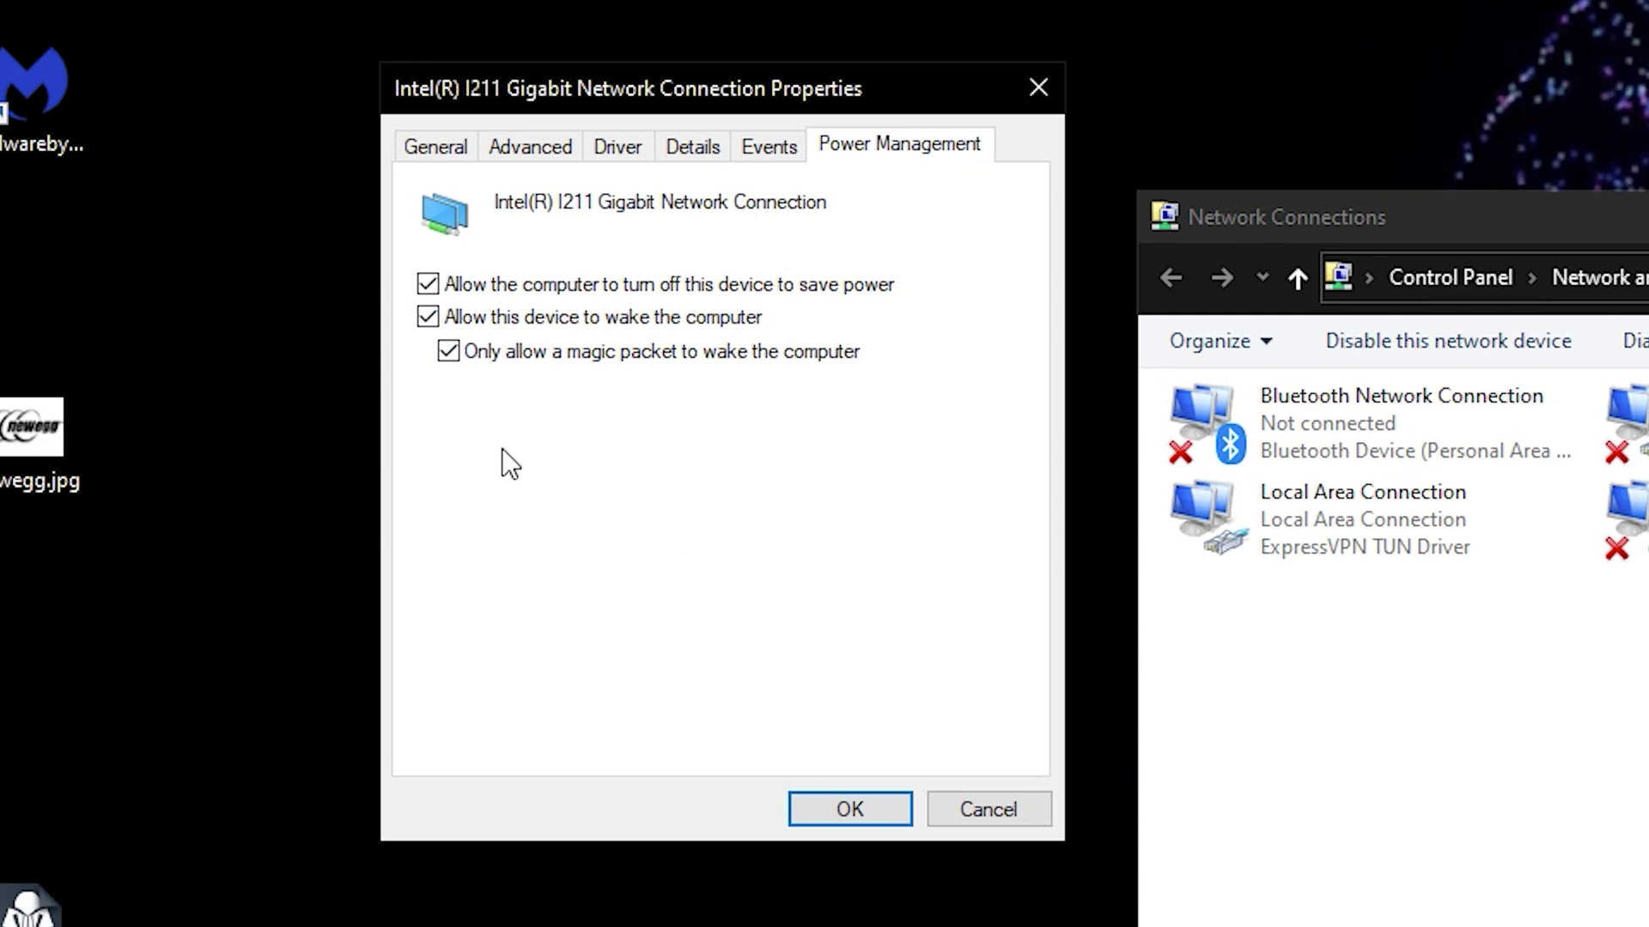
click(449, 352)
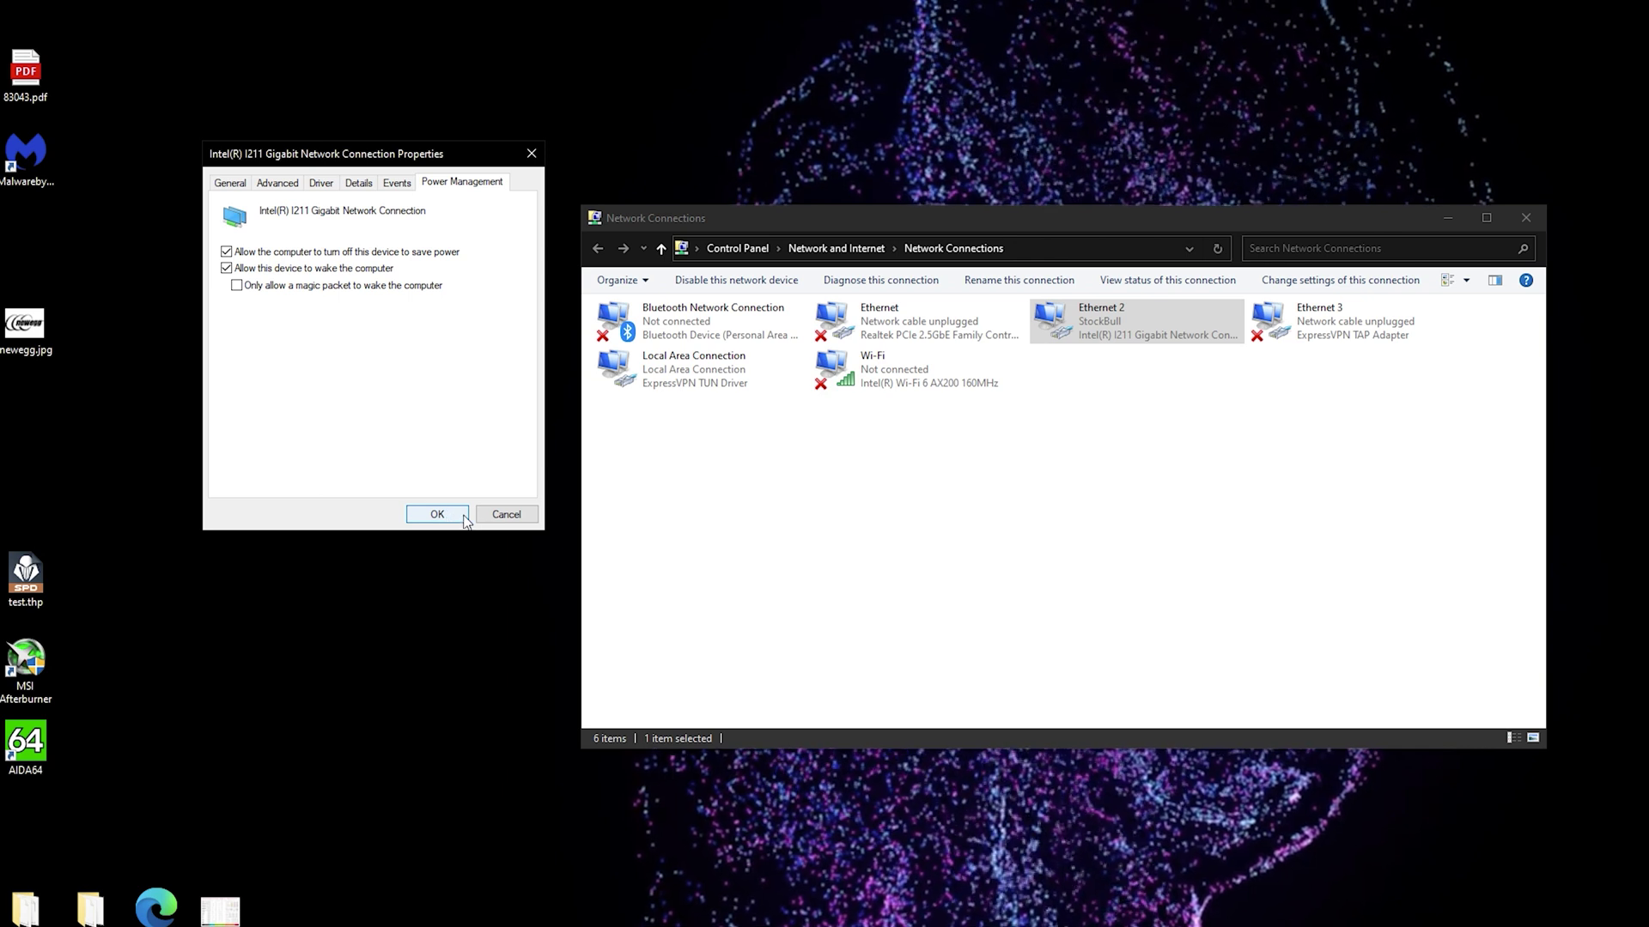
drag(505, 515, 533, 411)
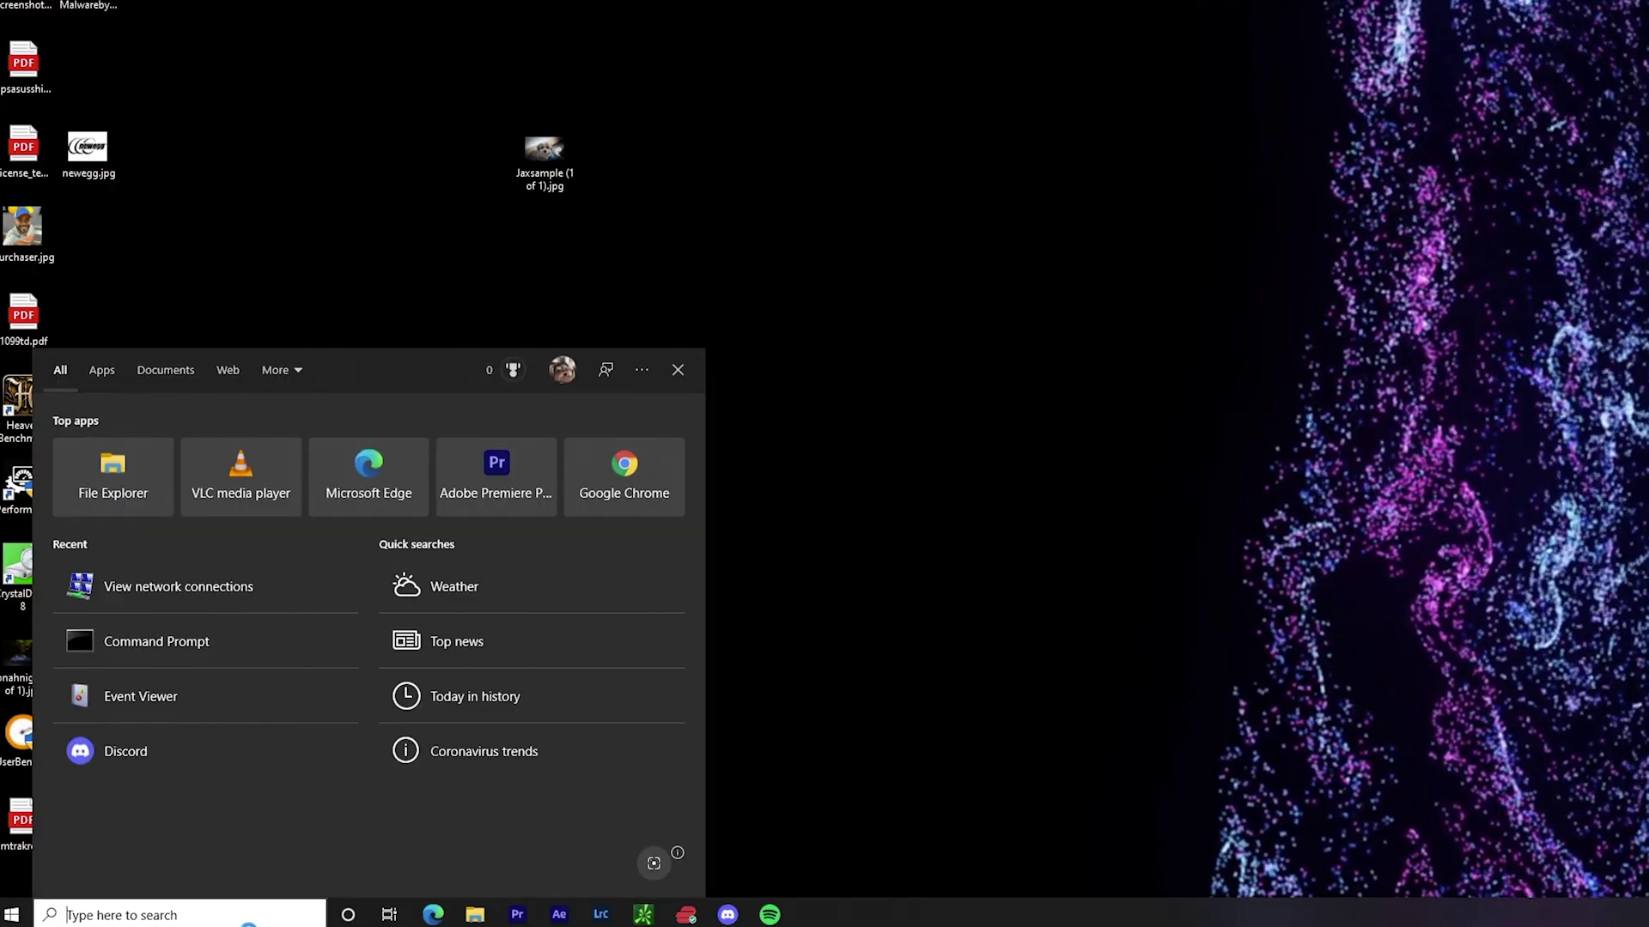
Step: Open the High performance plan's settings from the 'power' plan choices
text(power)
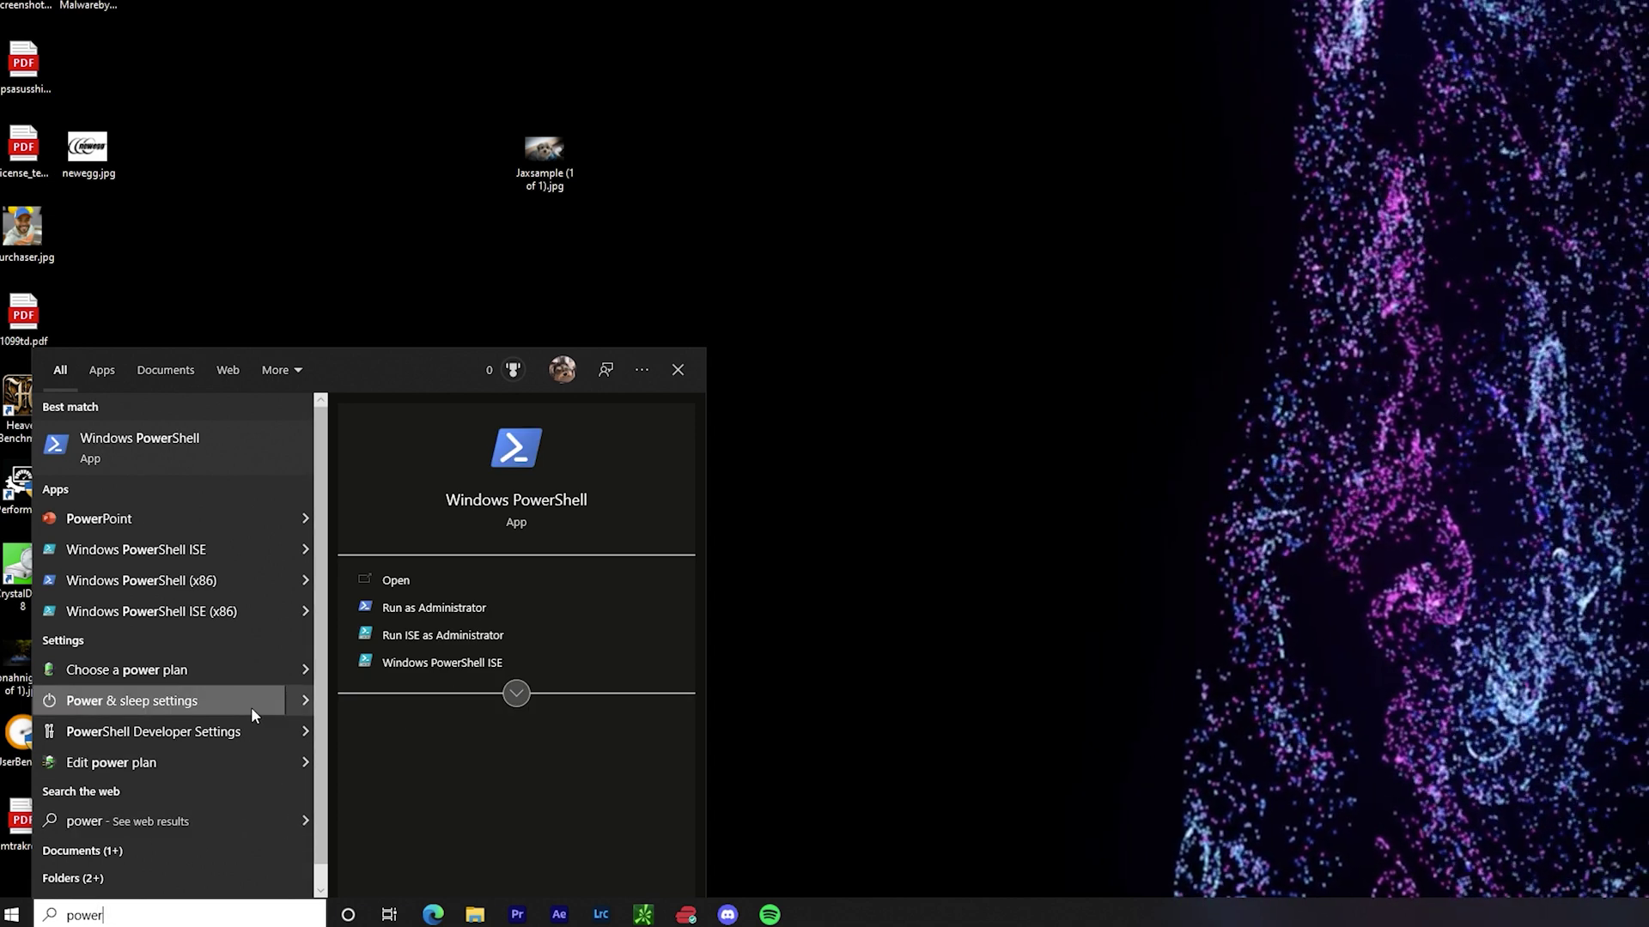
click(245, 679)
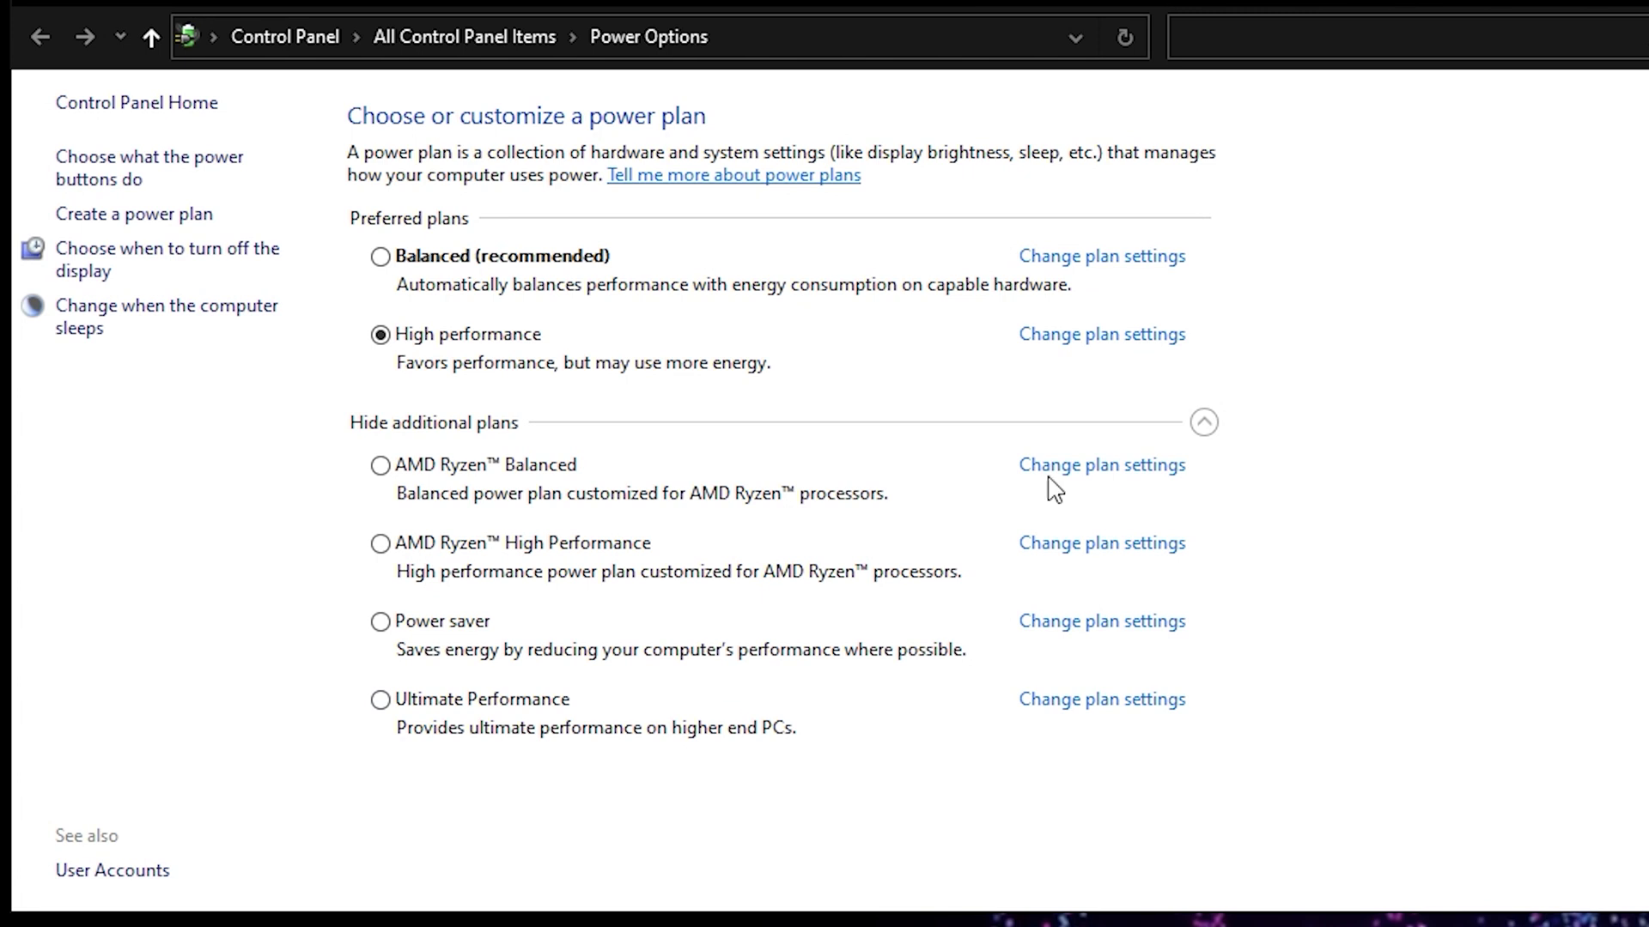
click(1177, 339)
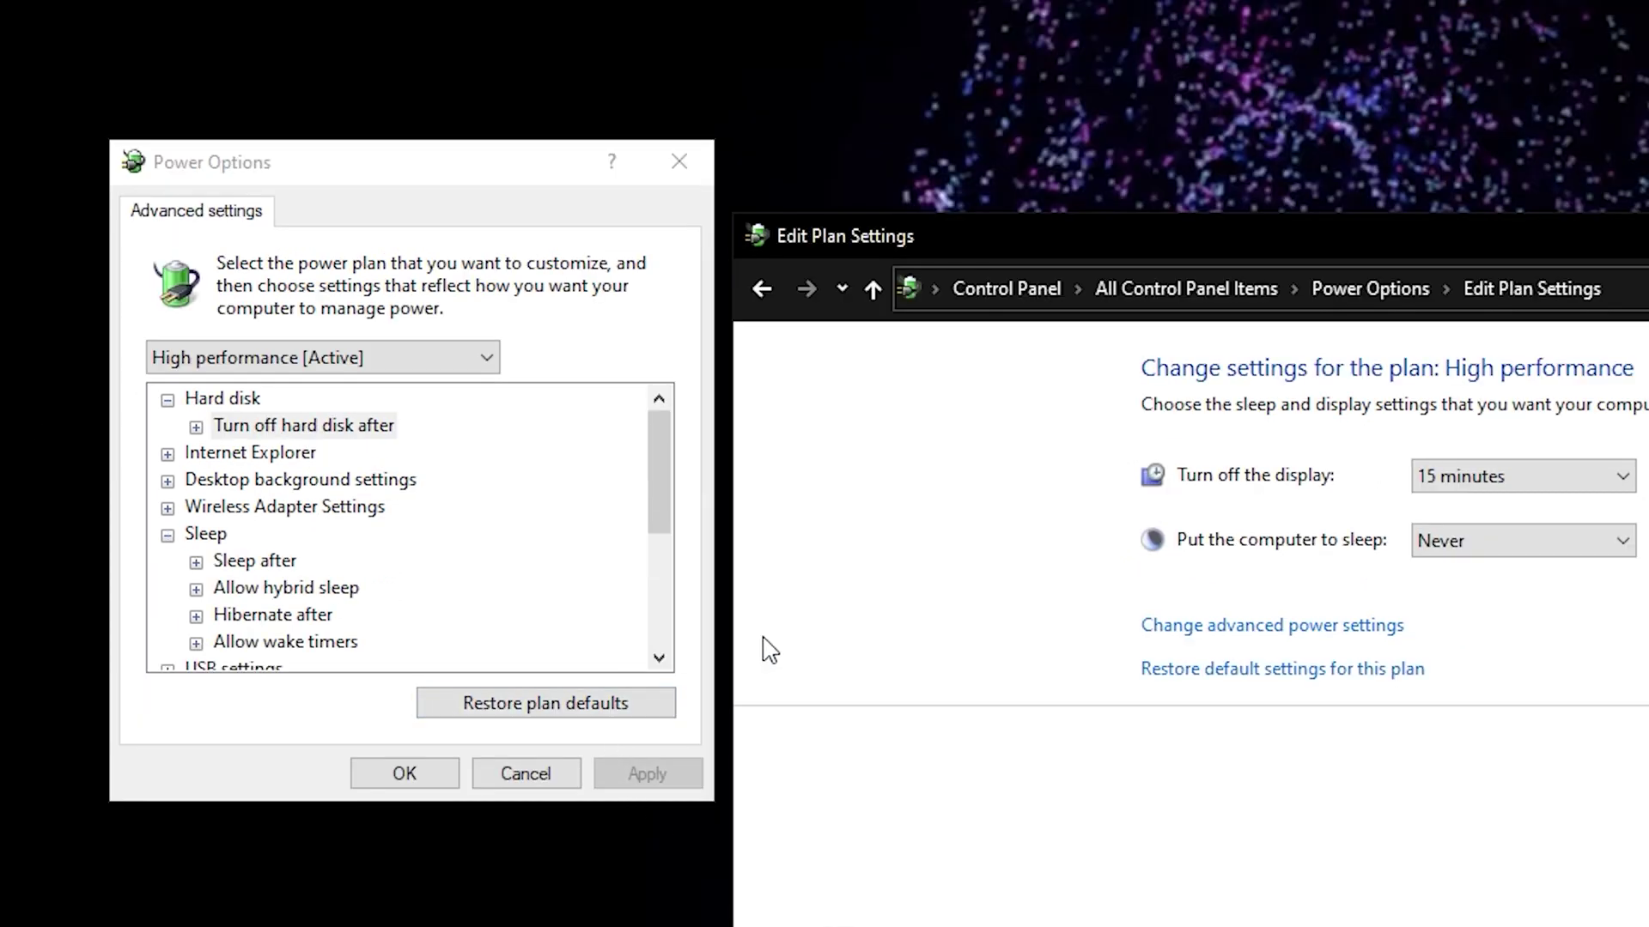
Step: Set Sleep > Allow wake timers to Disable, then dismiss the advanced power settings
scroll(625, 616, down, 1)
scroll(584, 624, down, 1)
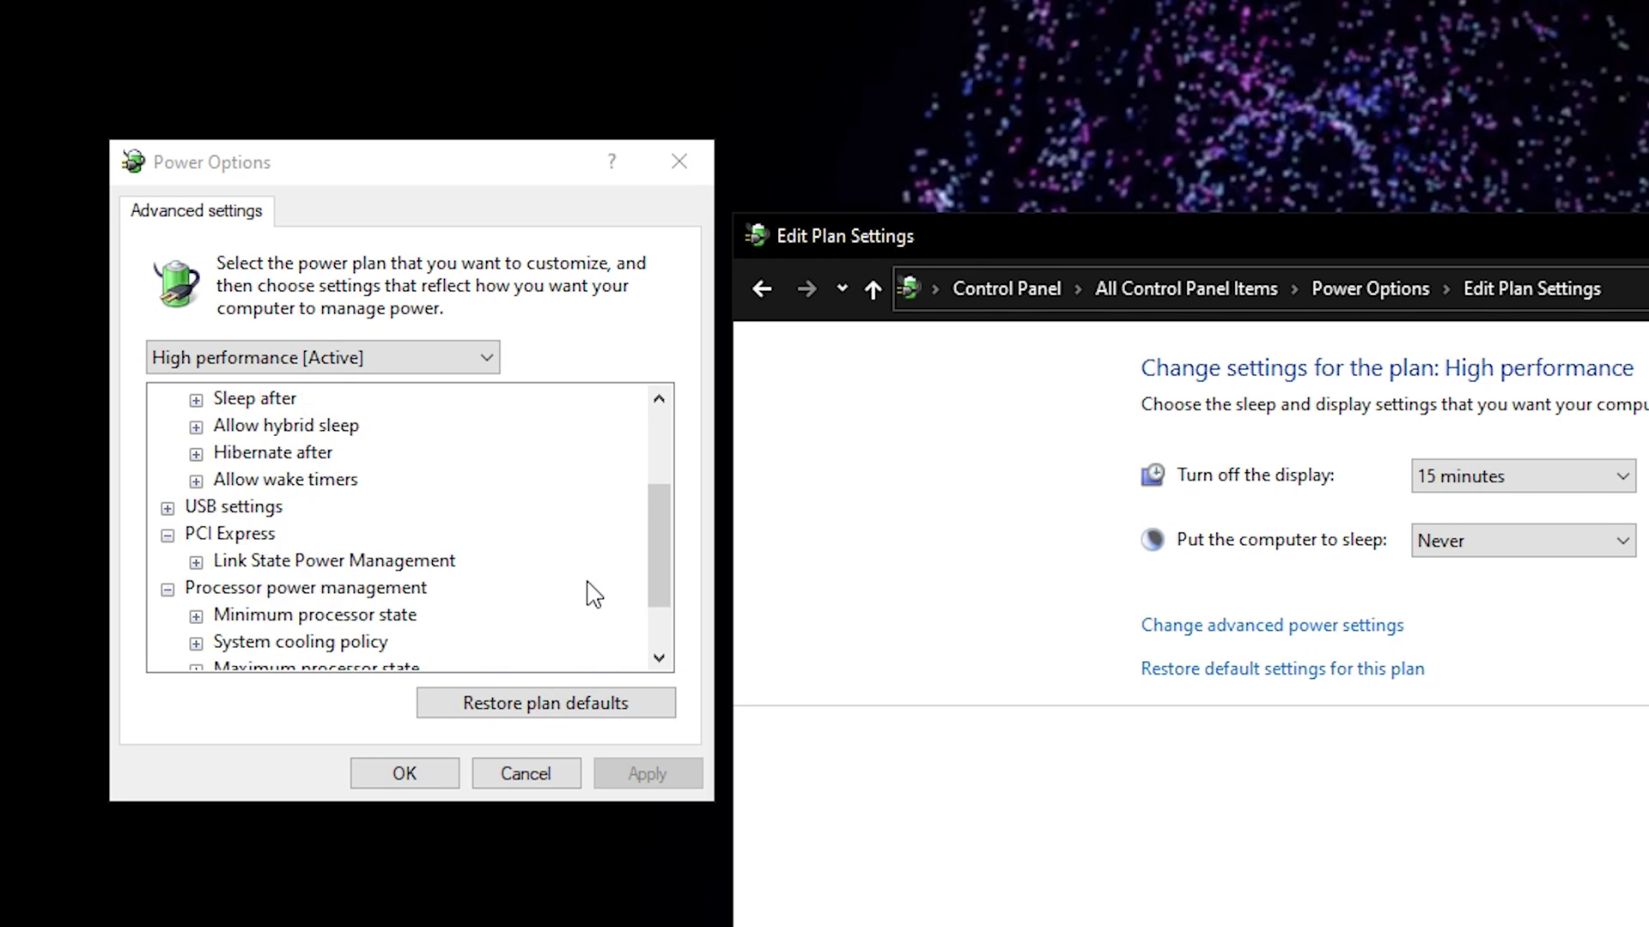
scroll(558, 468, up, 1)
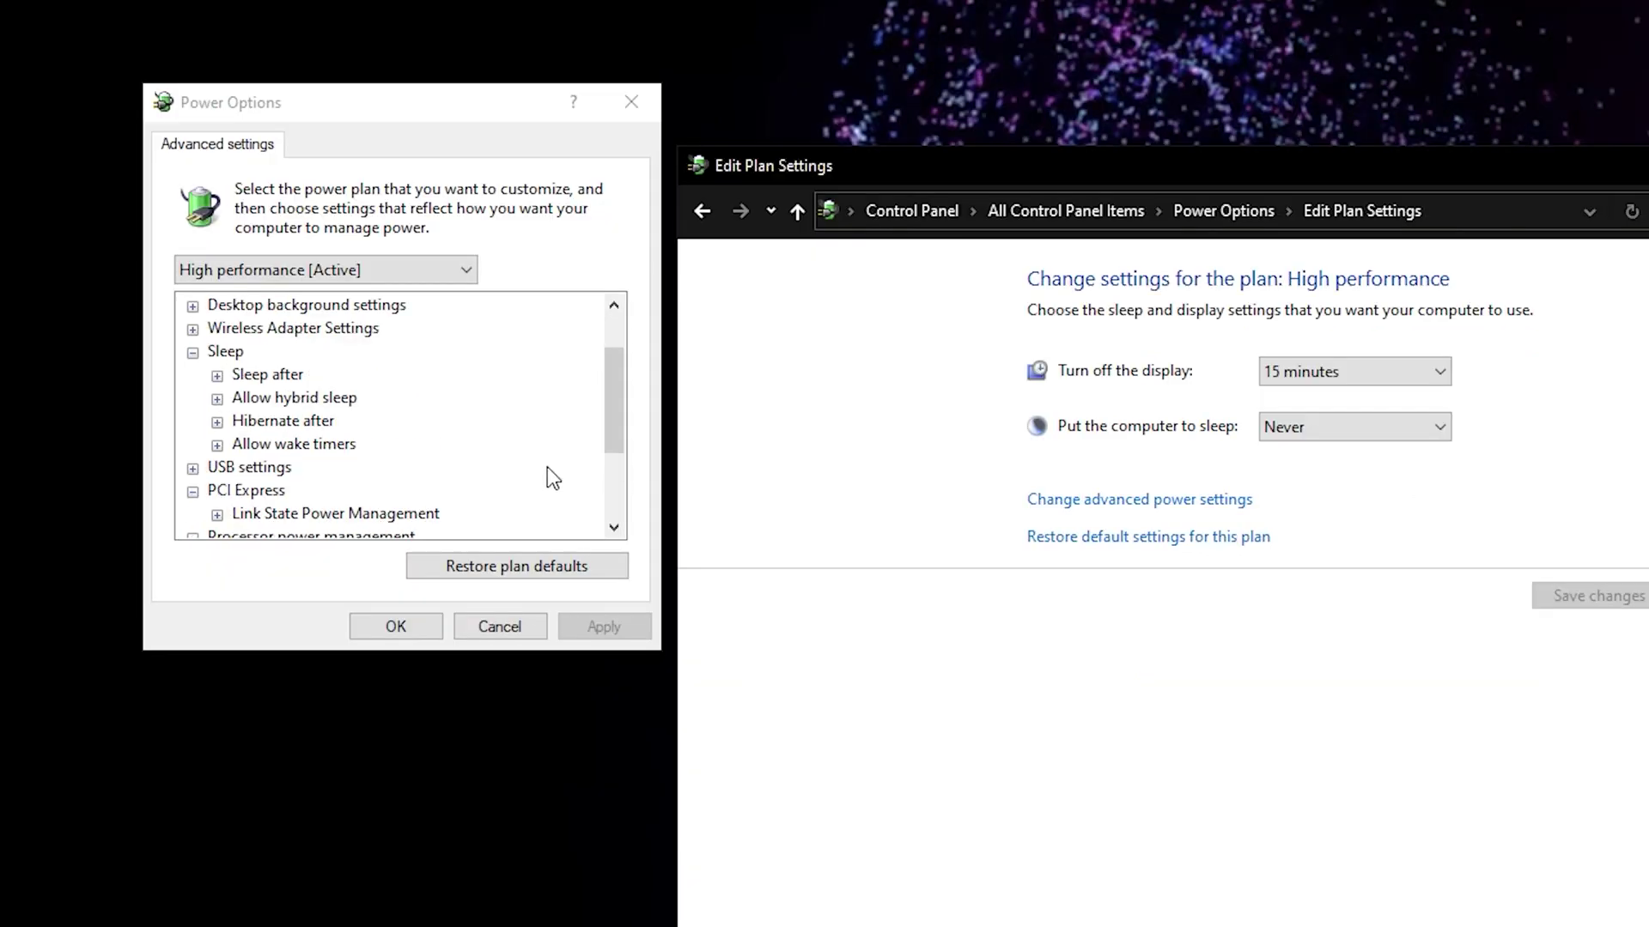
double_click(230, 452)
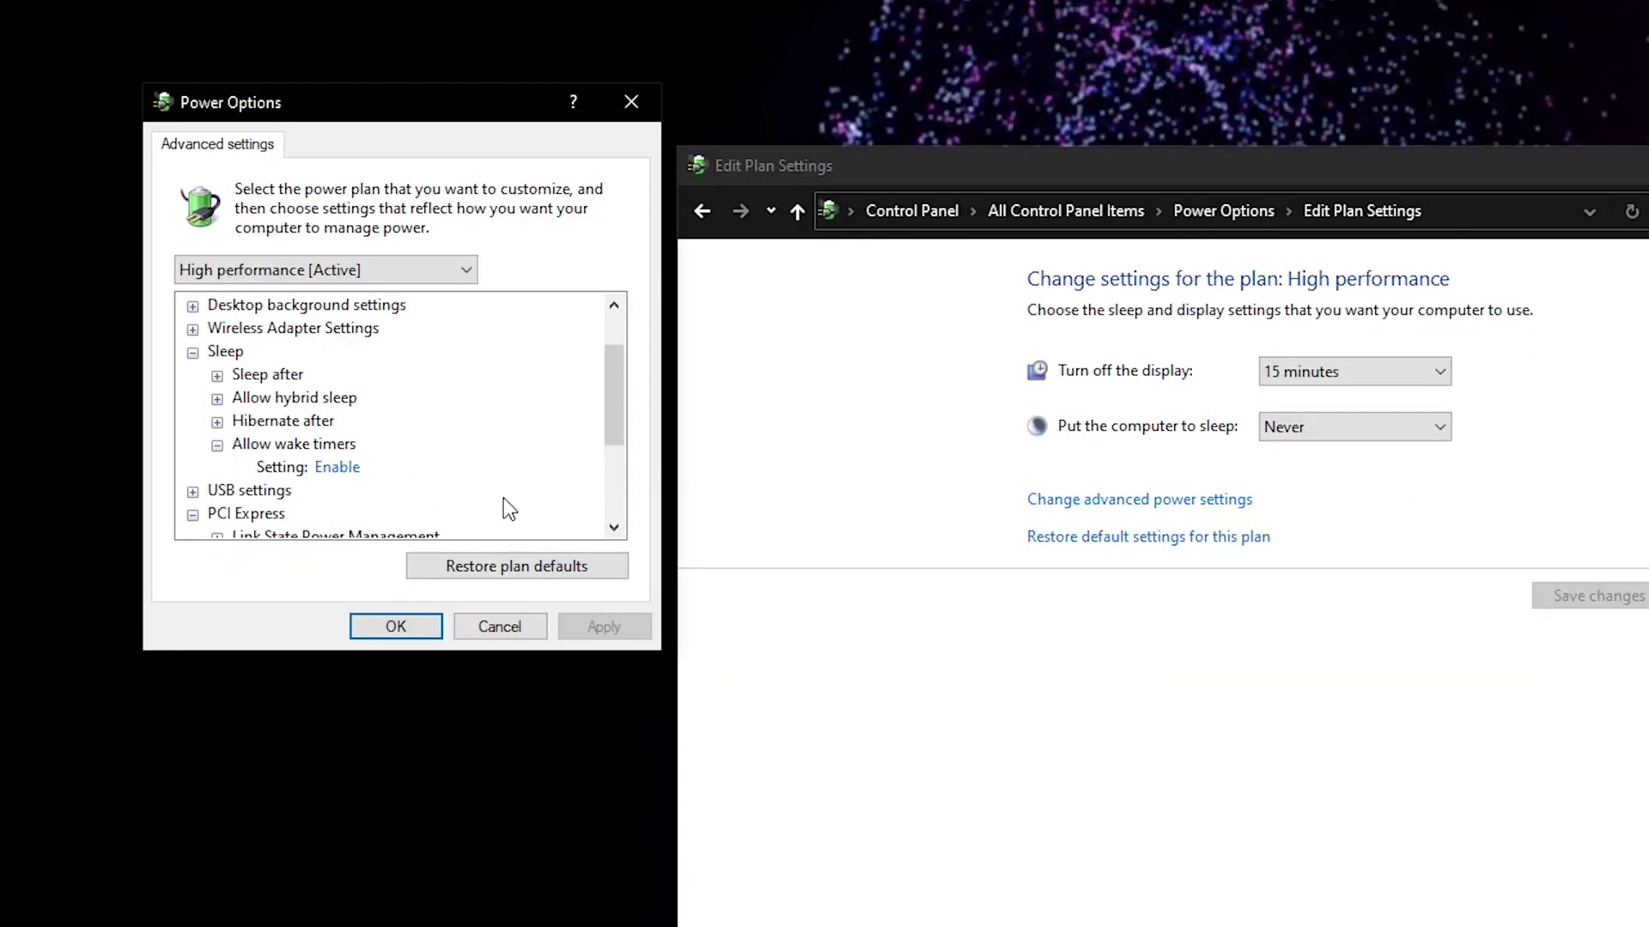
click(349, 472)
click(361, 468)
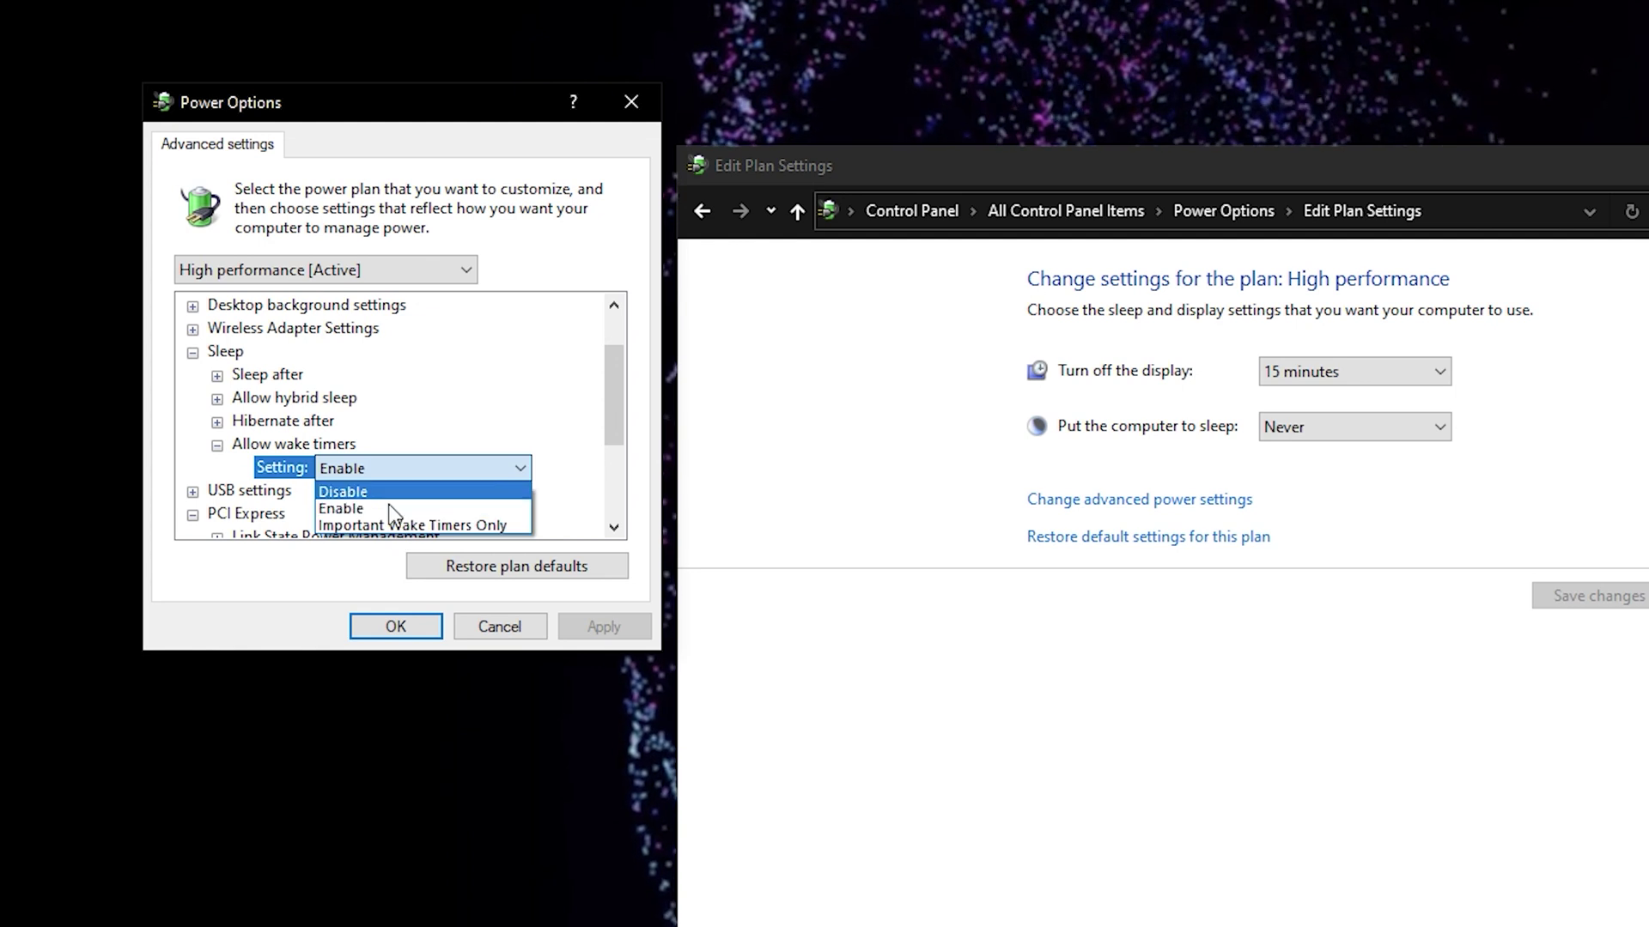
click(523, 439)
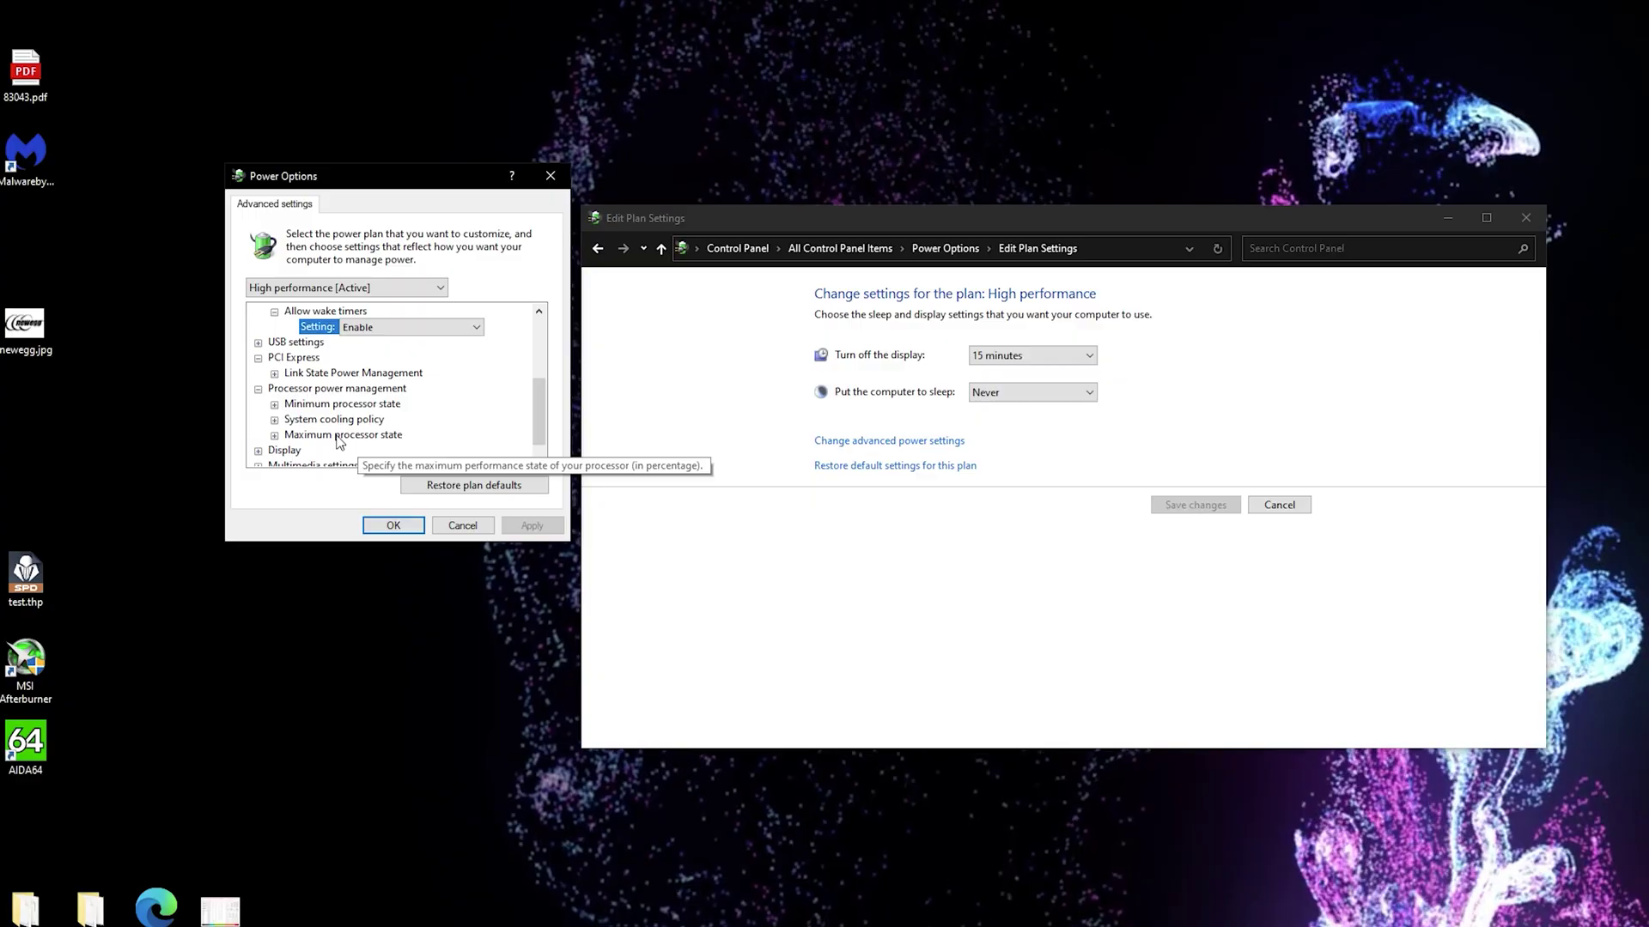
scroll(339, 442, up, 1)
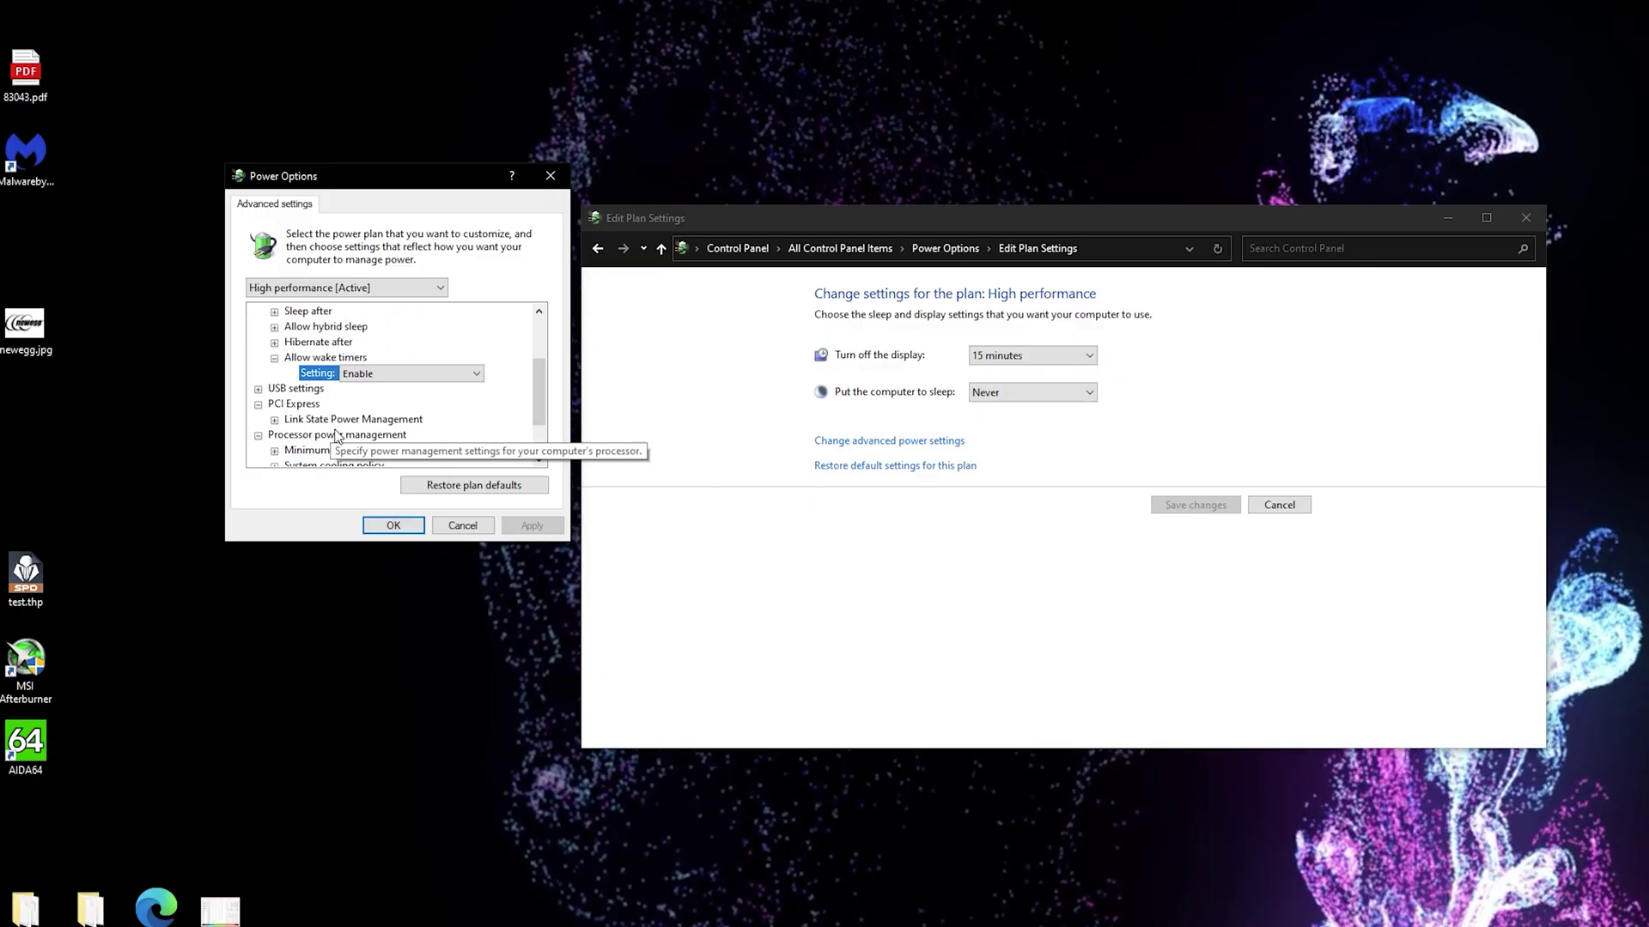
scroll(344, 443, up, 1)
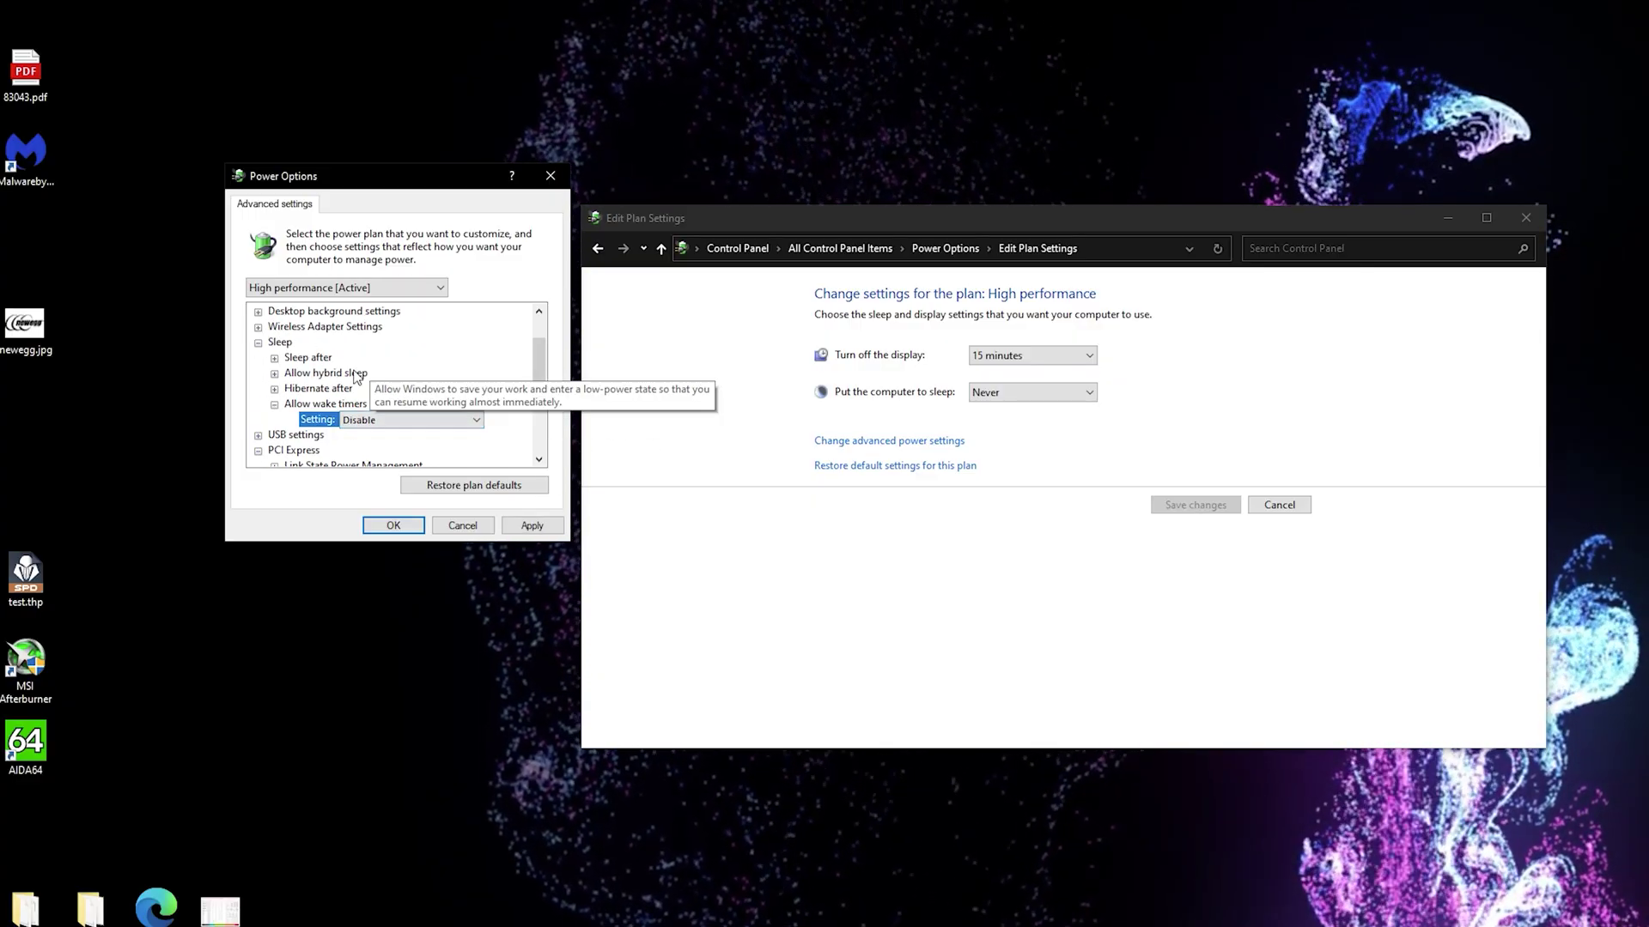
scroll(494, 426, up, 1)
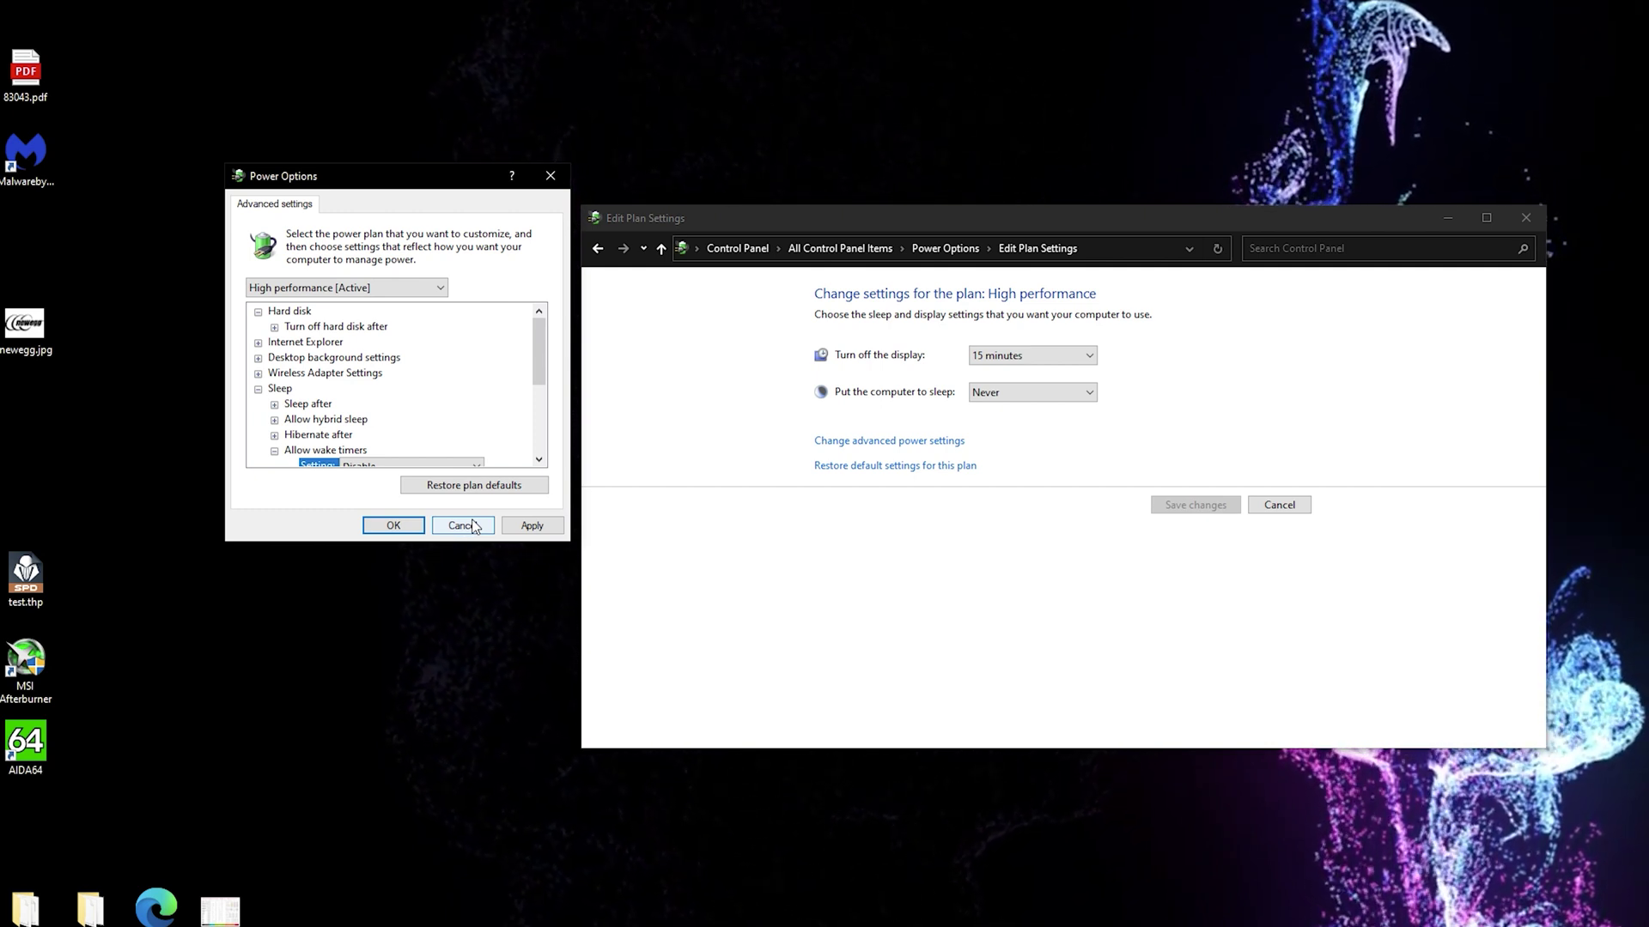
click(474, 526)
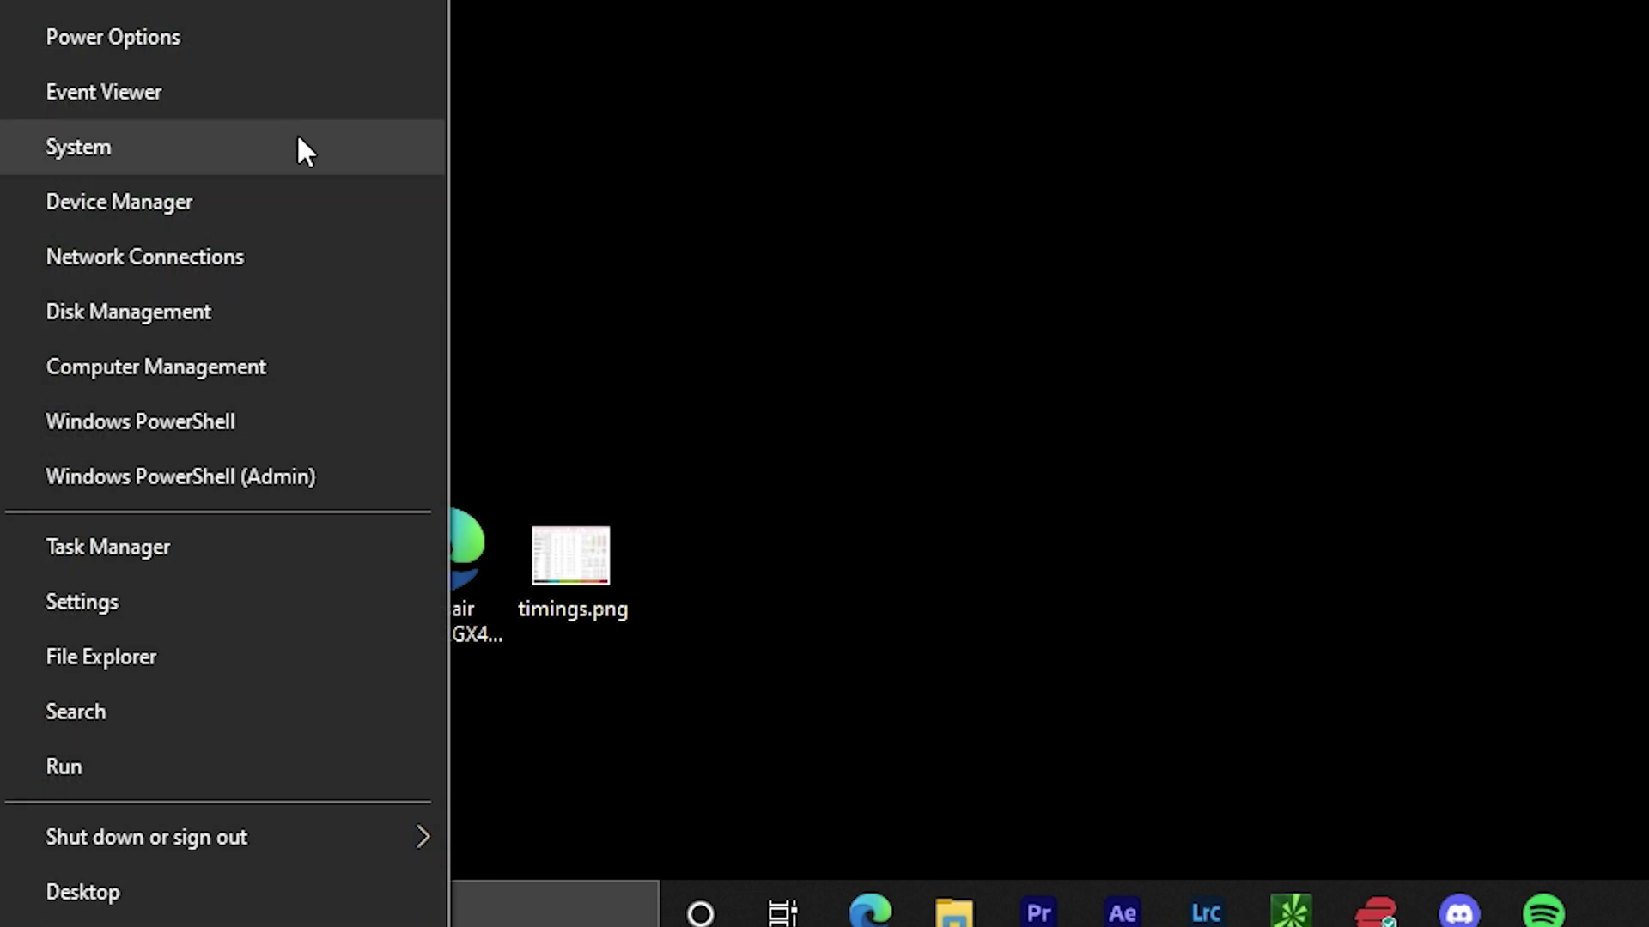
Step: In Device Manager, select the last HID Keyboard Device and open its properties
click(286, 190)
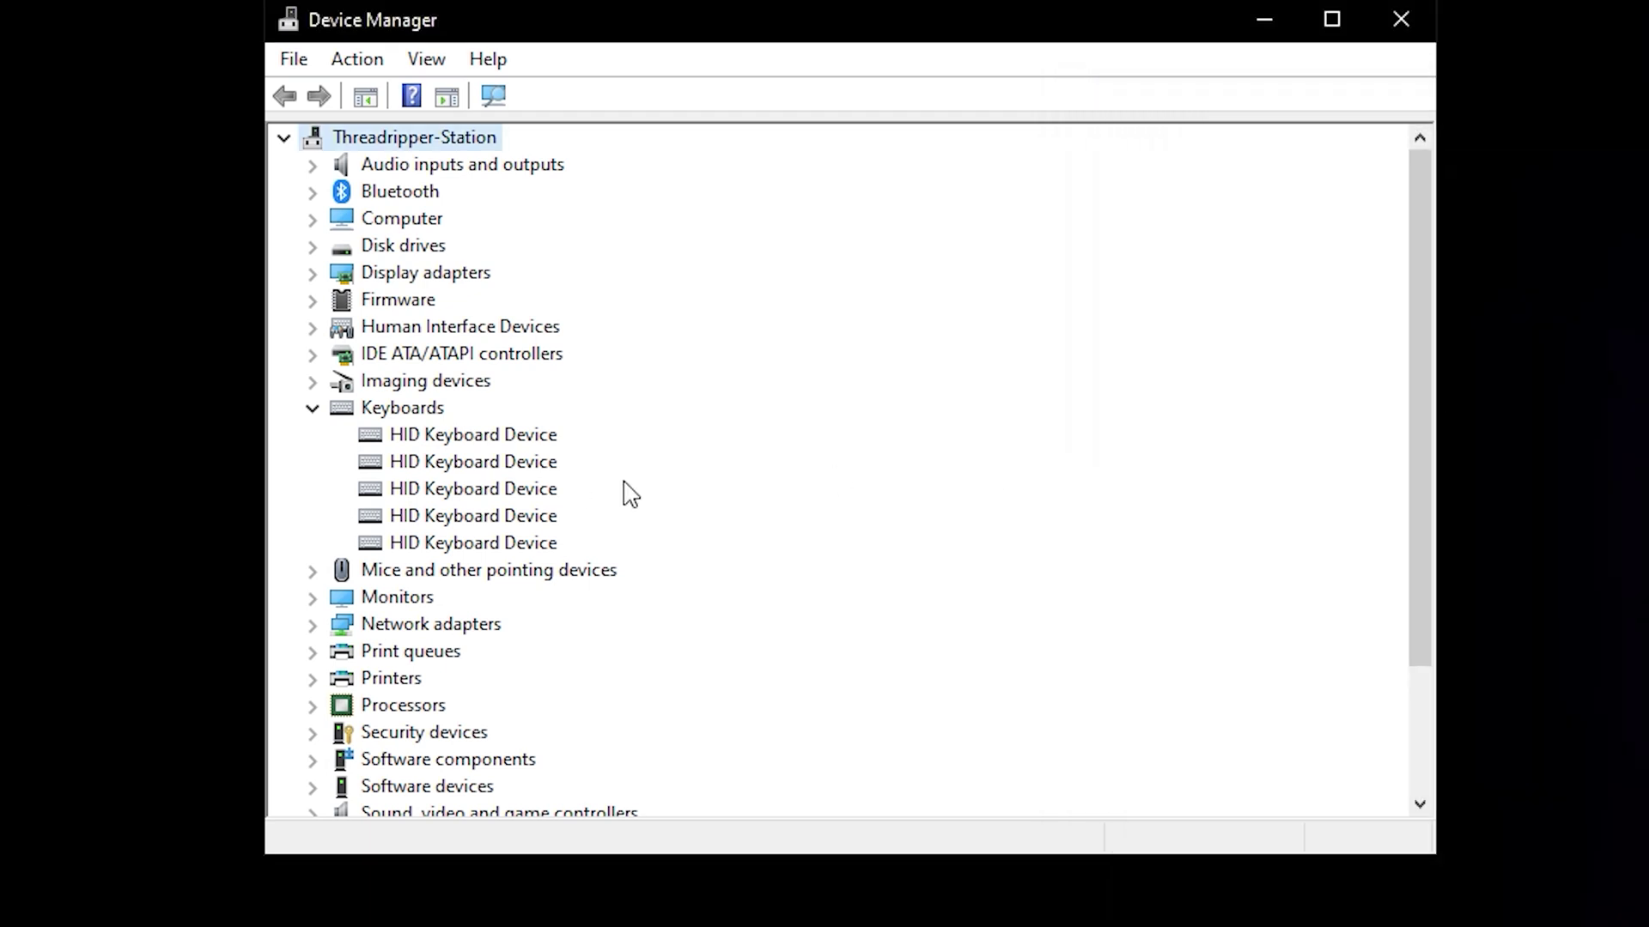
click(507, 488)
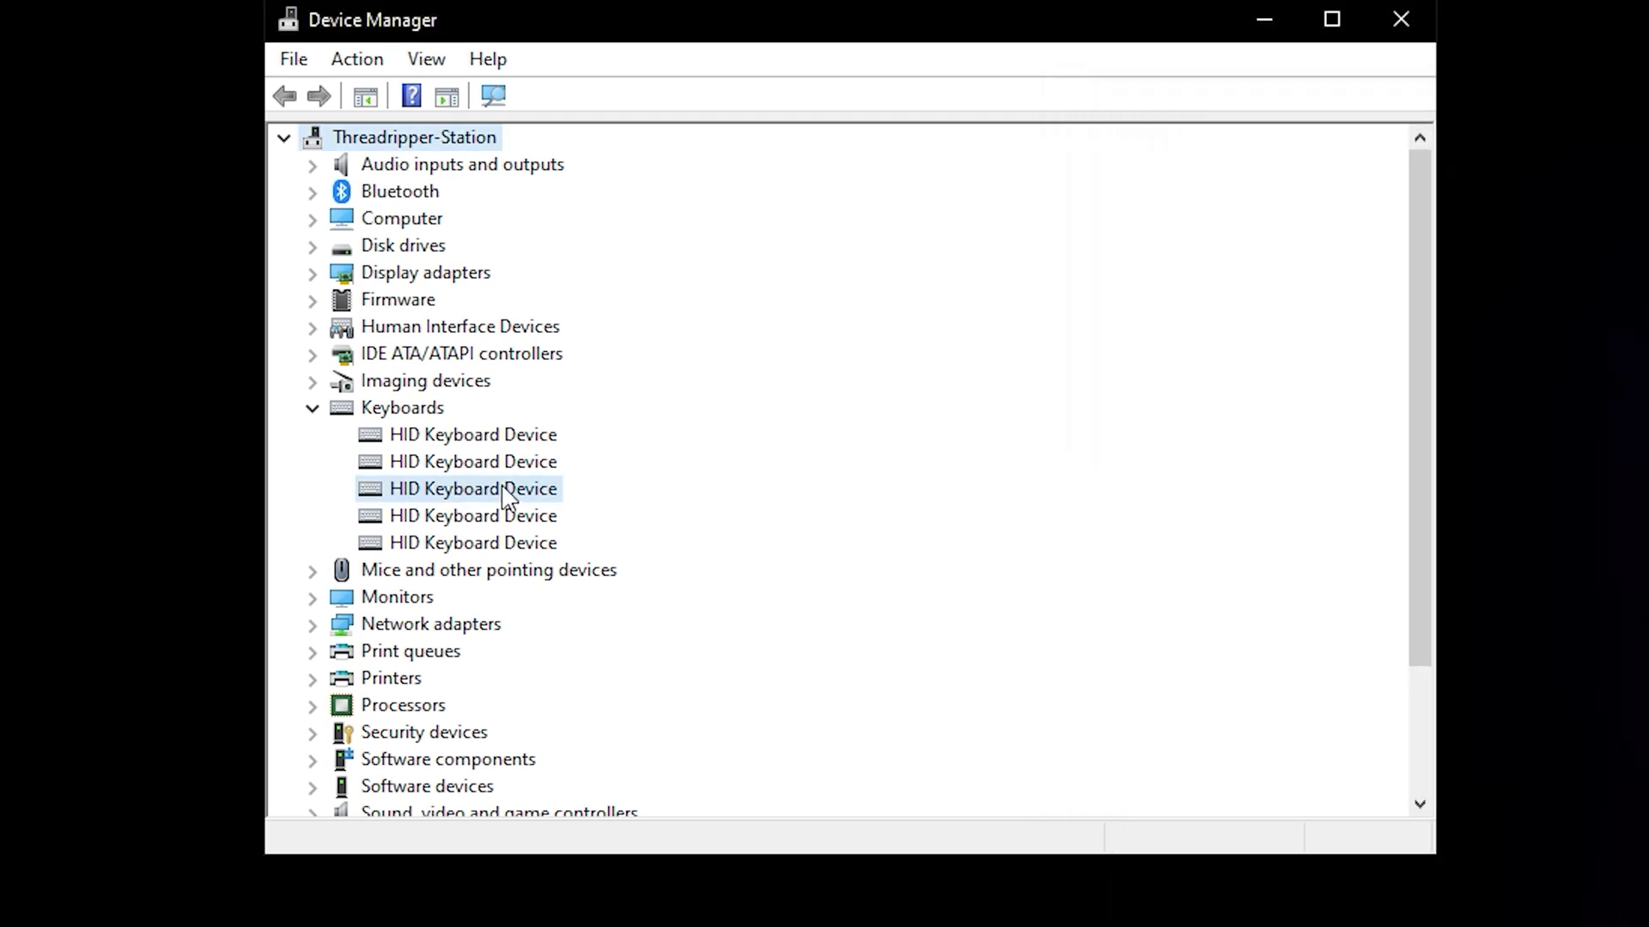
click(502, 436)
click(415, 517)
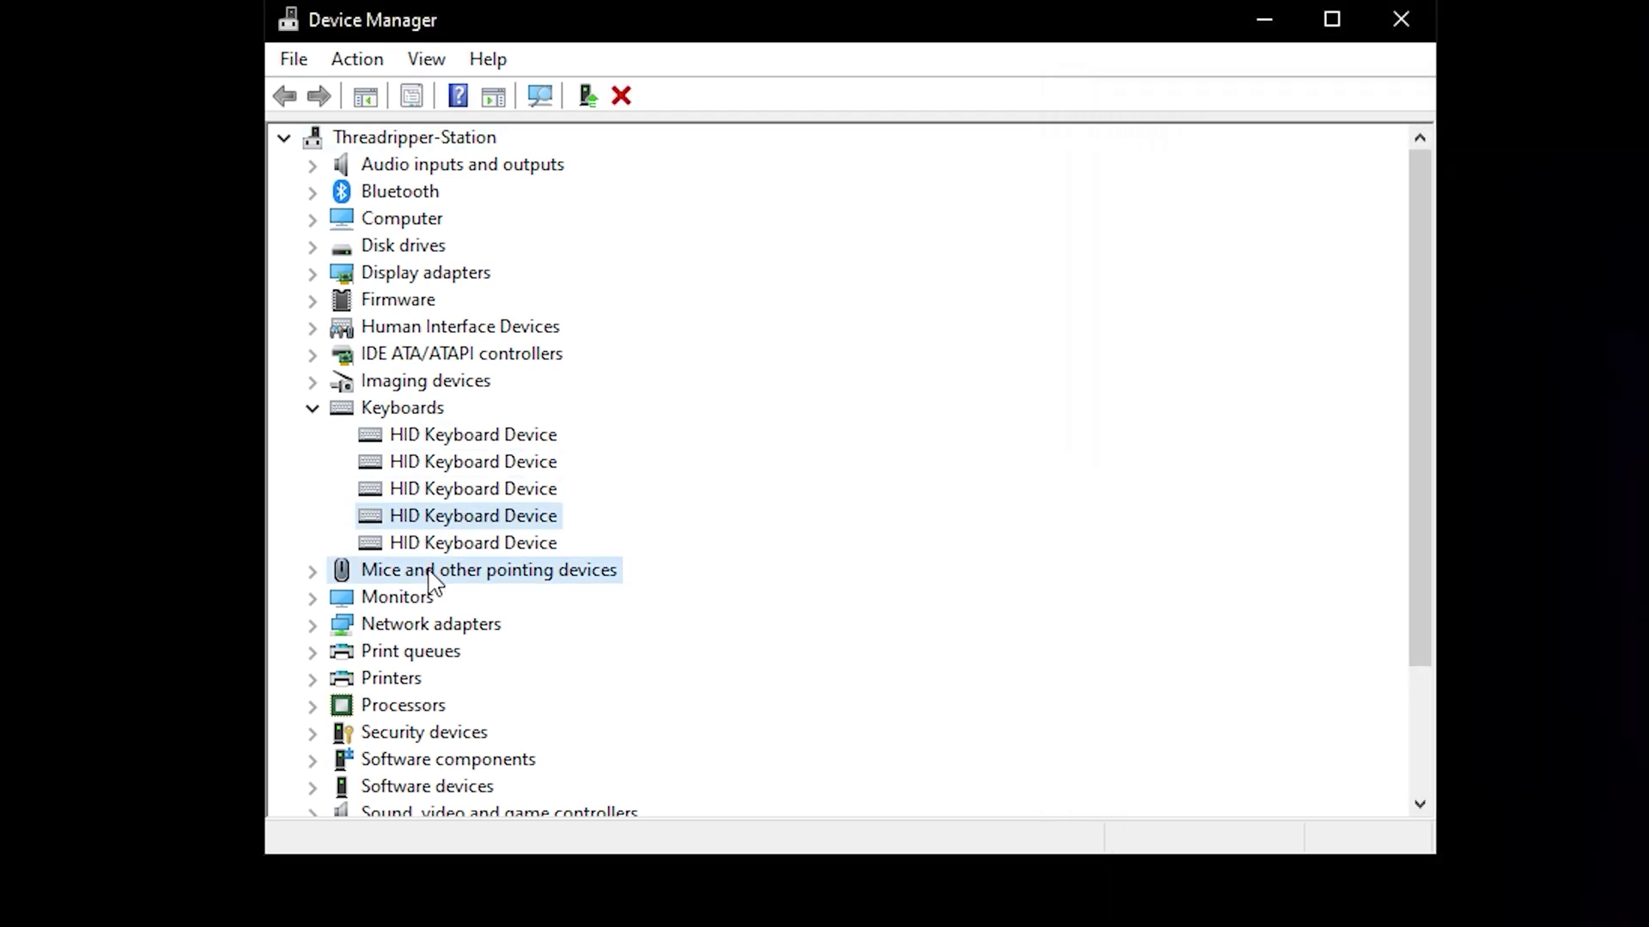
click(452, 543)
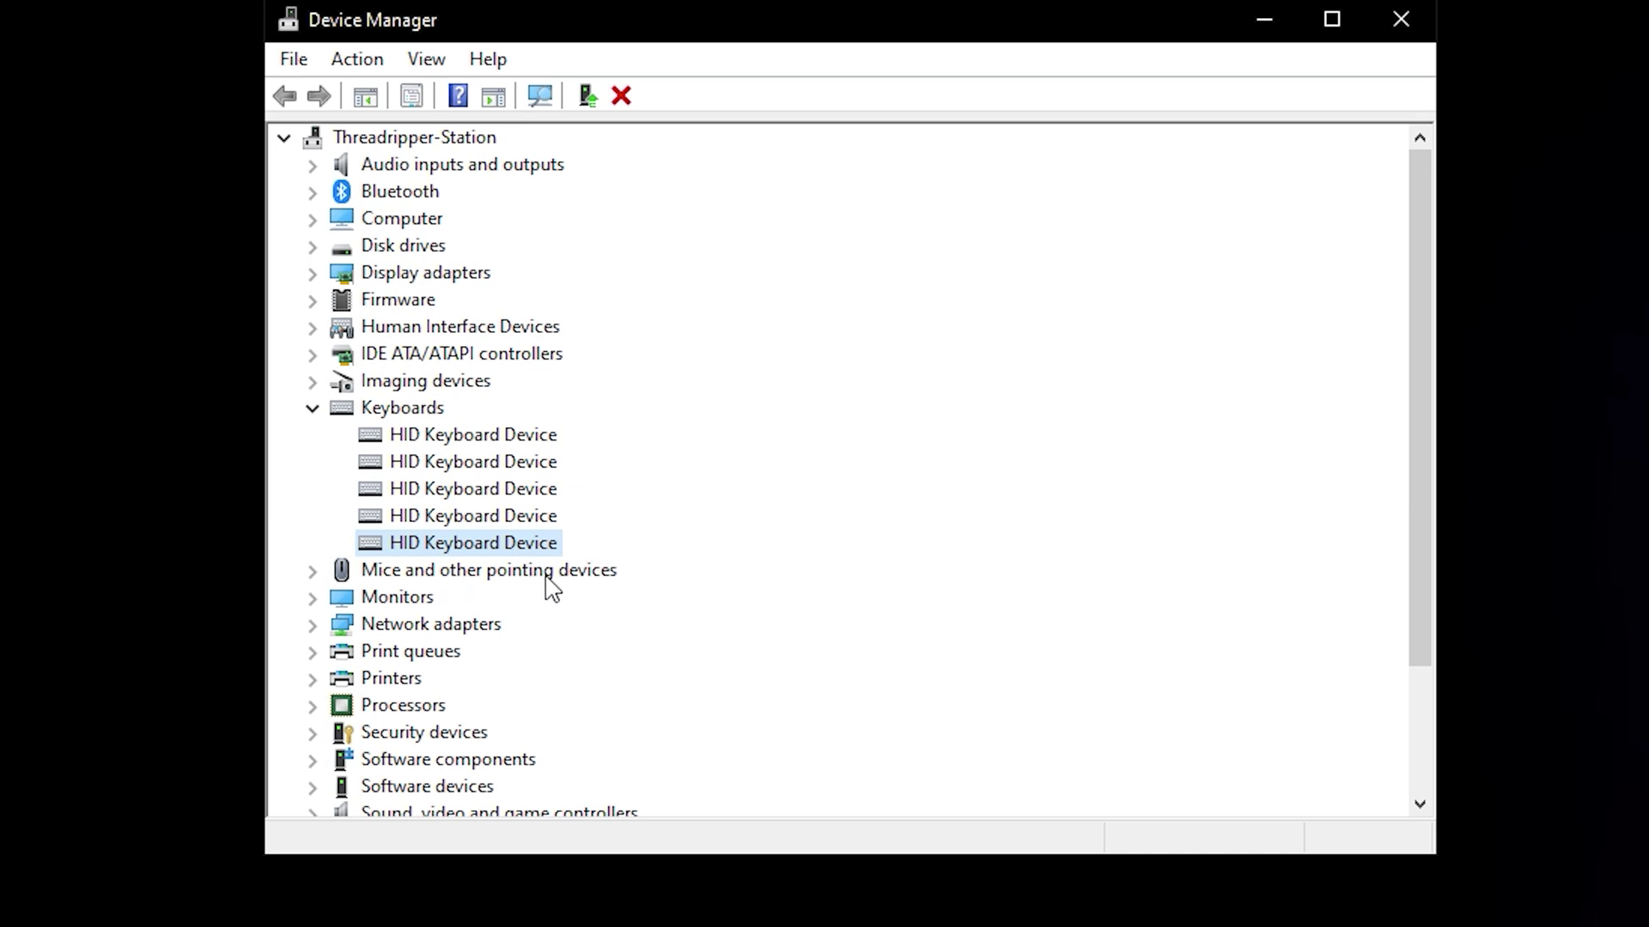
right_click(387, 554)
click(468, 684)
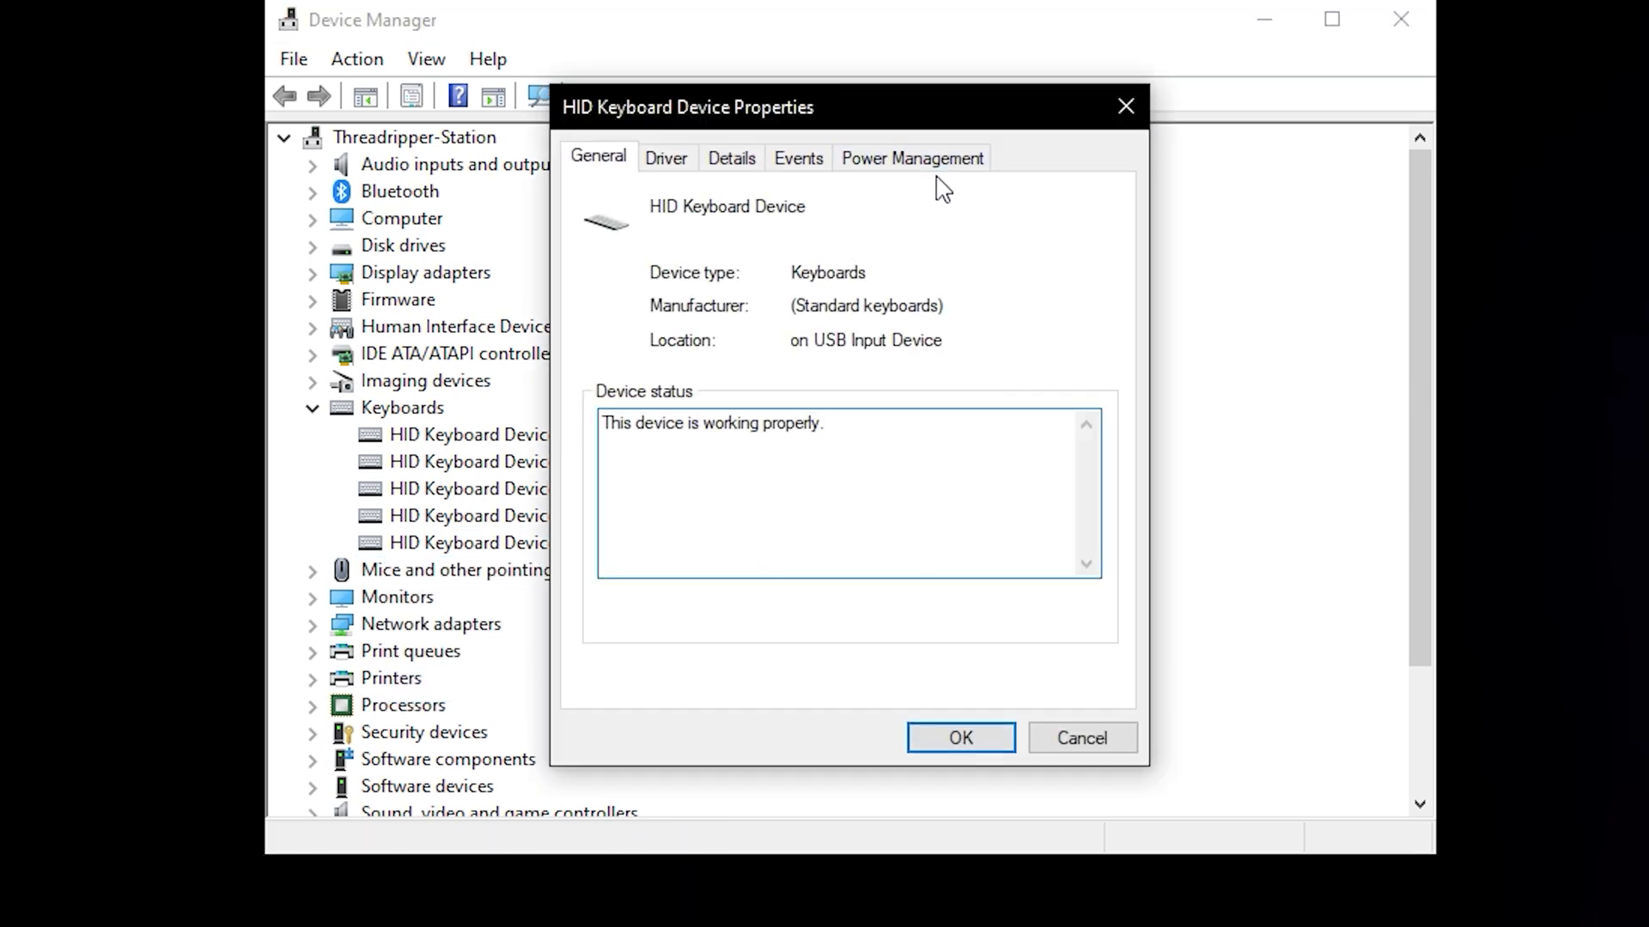
click(1112, 118)
Step: Confirm the keyboard's Power Management tab does not allow waking the computer
right_click(532, 547)
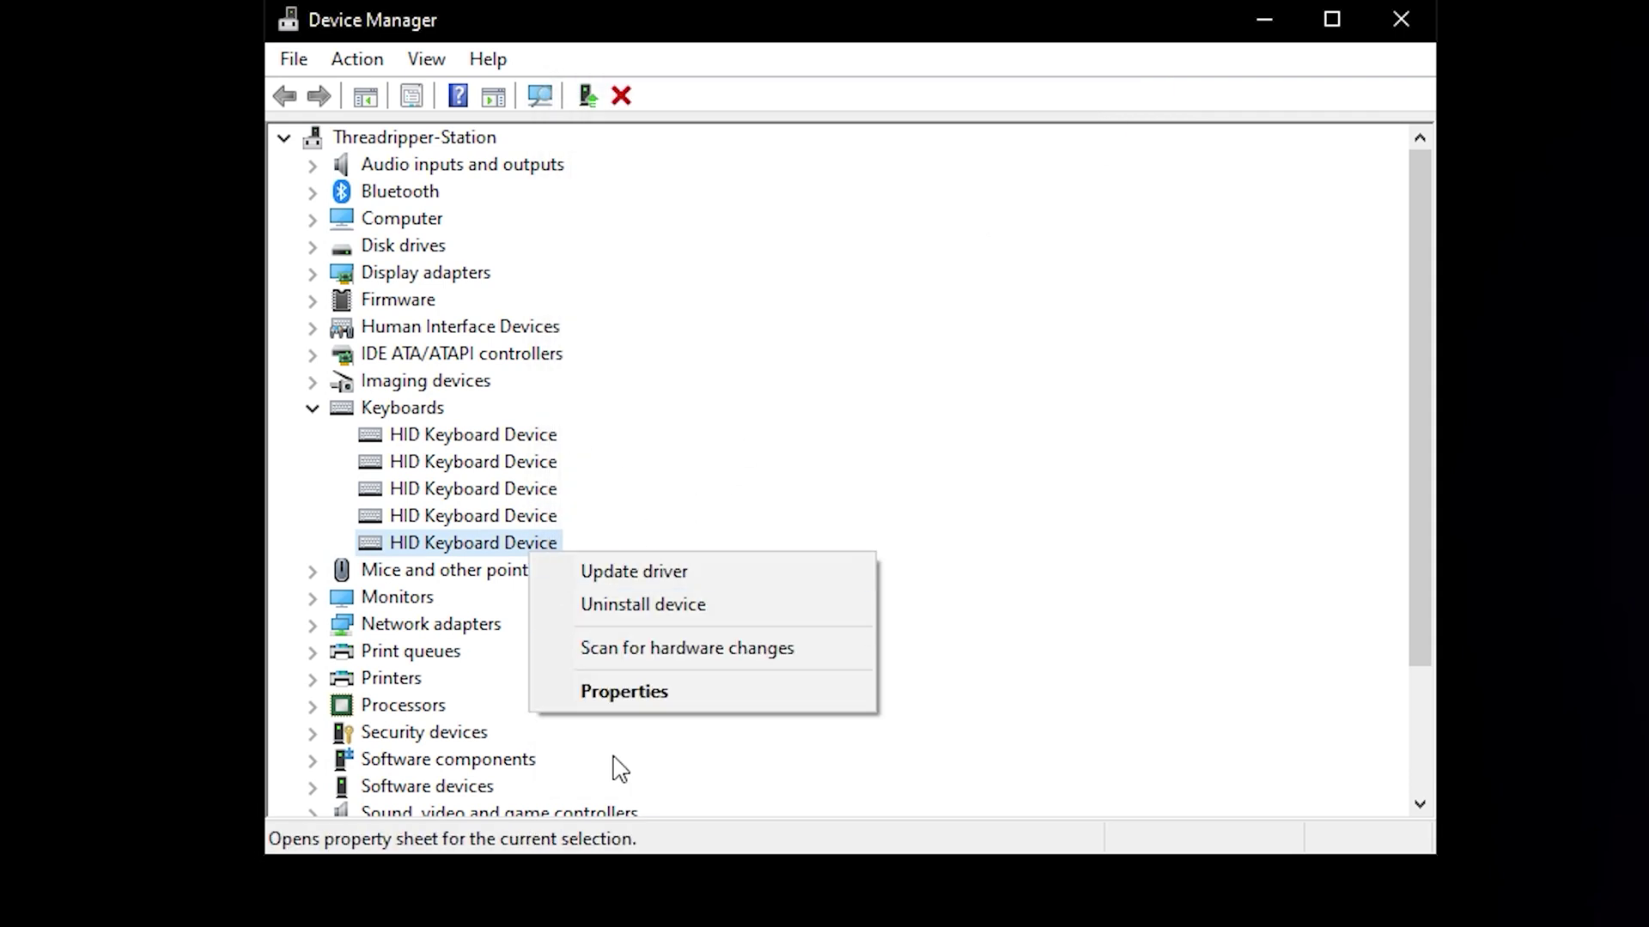
click(618, 687)
click(926, 163)
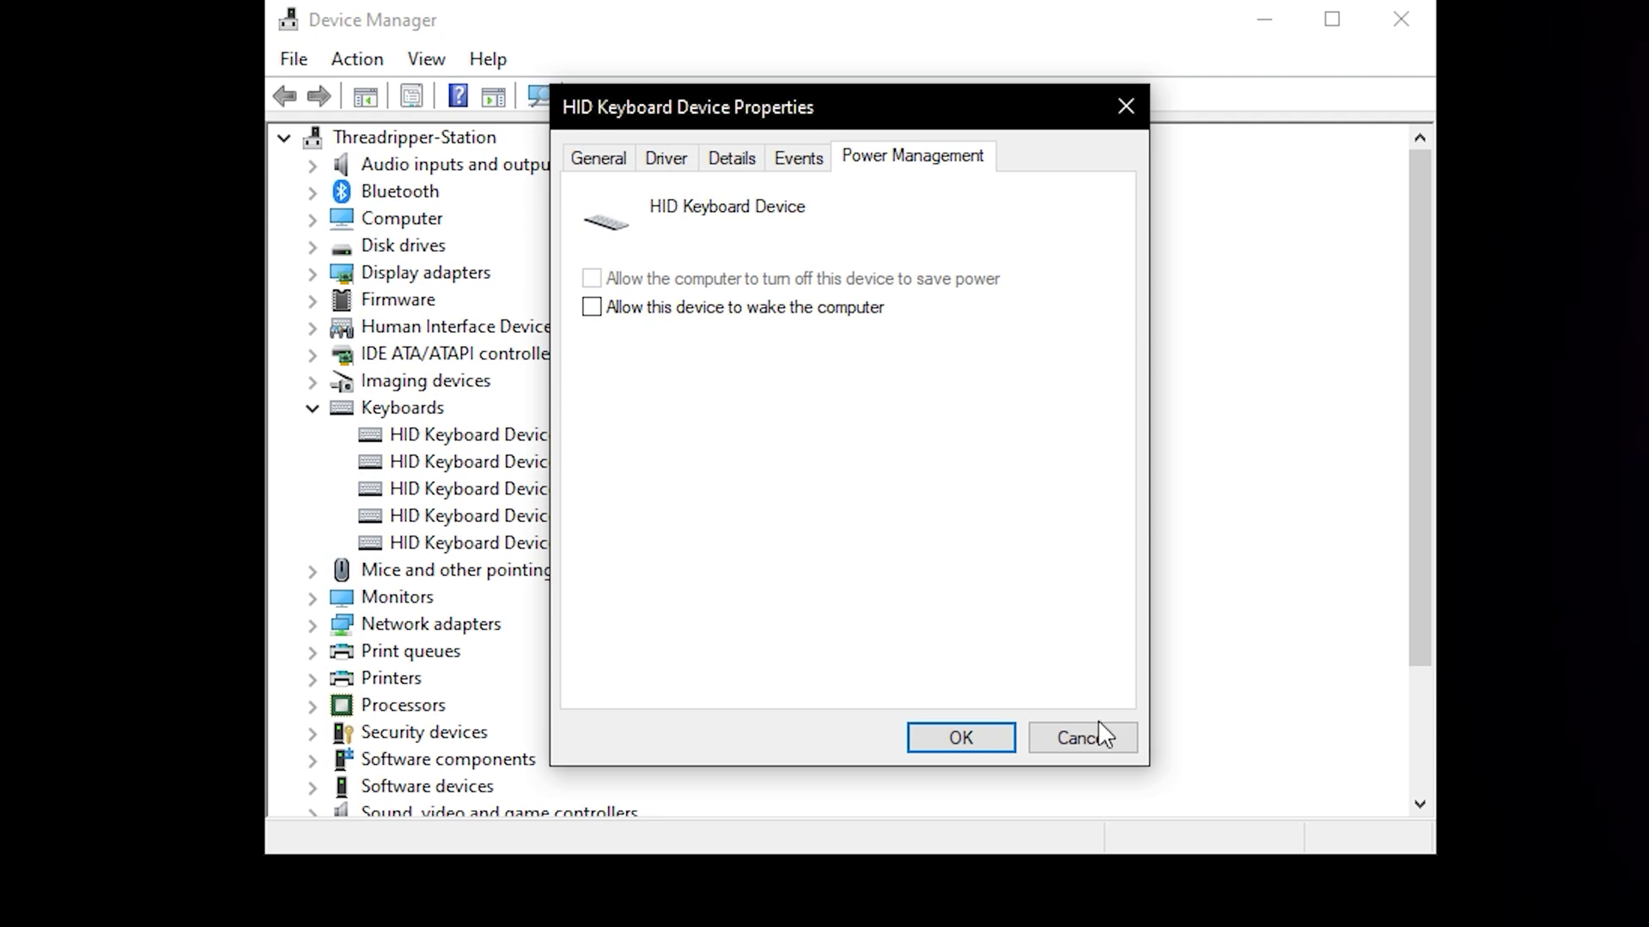
click(1130, 742)
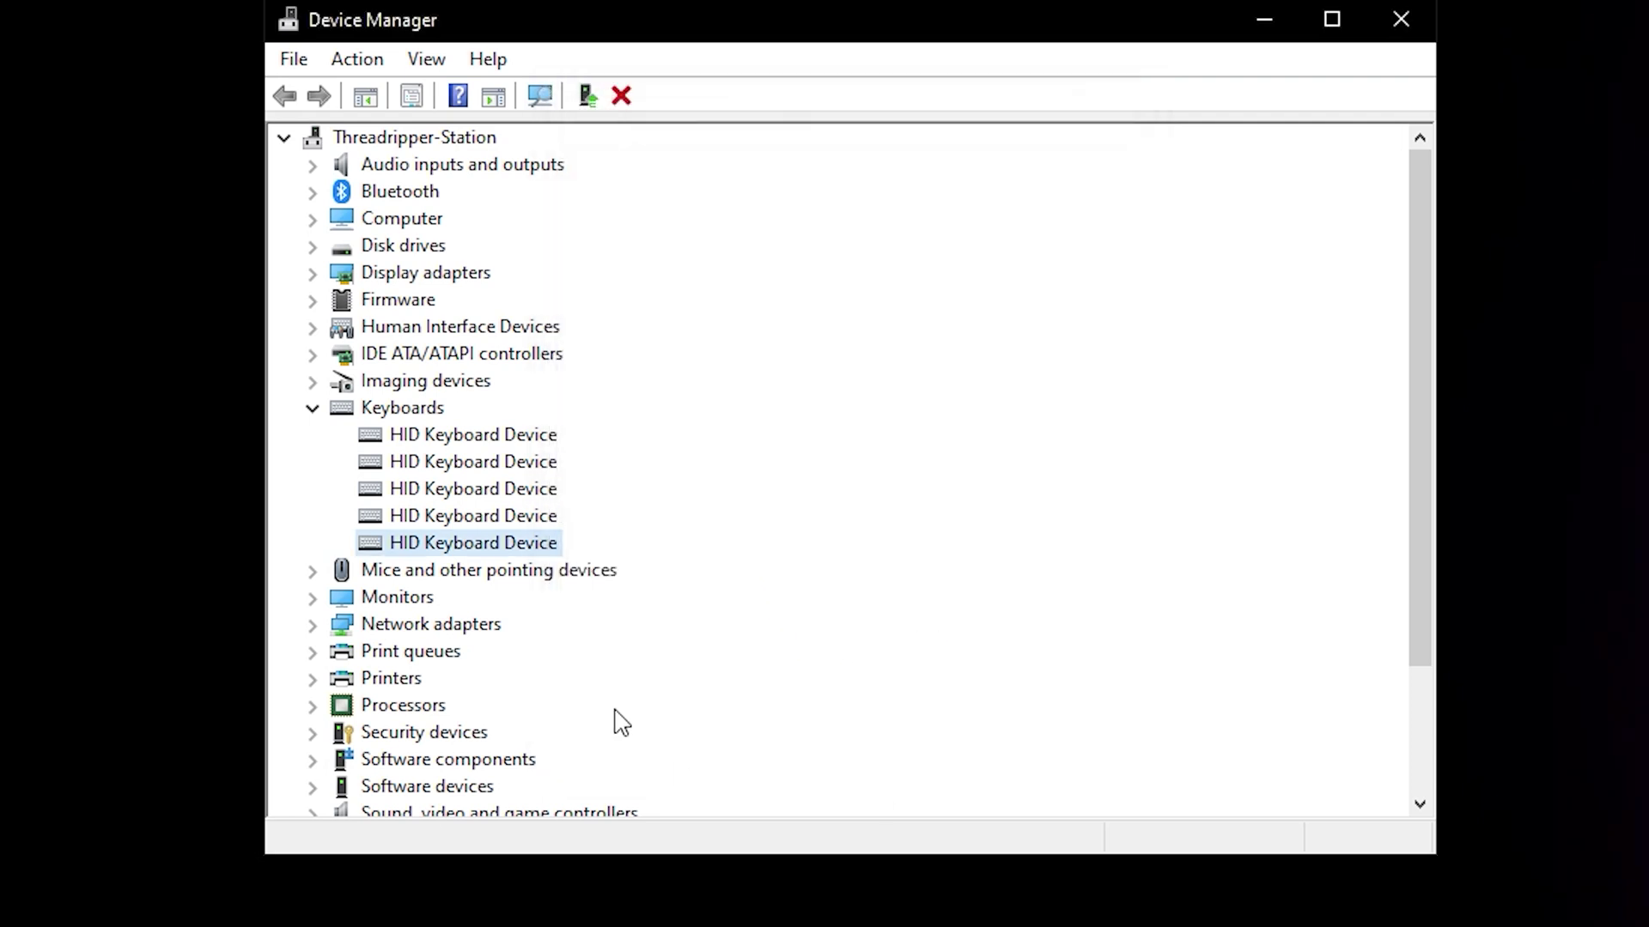
click(312, 570)
Step: Check both HID-compliant mice's Power Management tabs and find one allowed to wake the PC
right_click(531, 601)
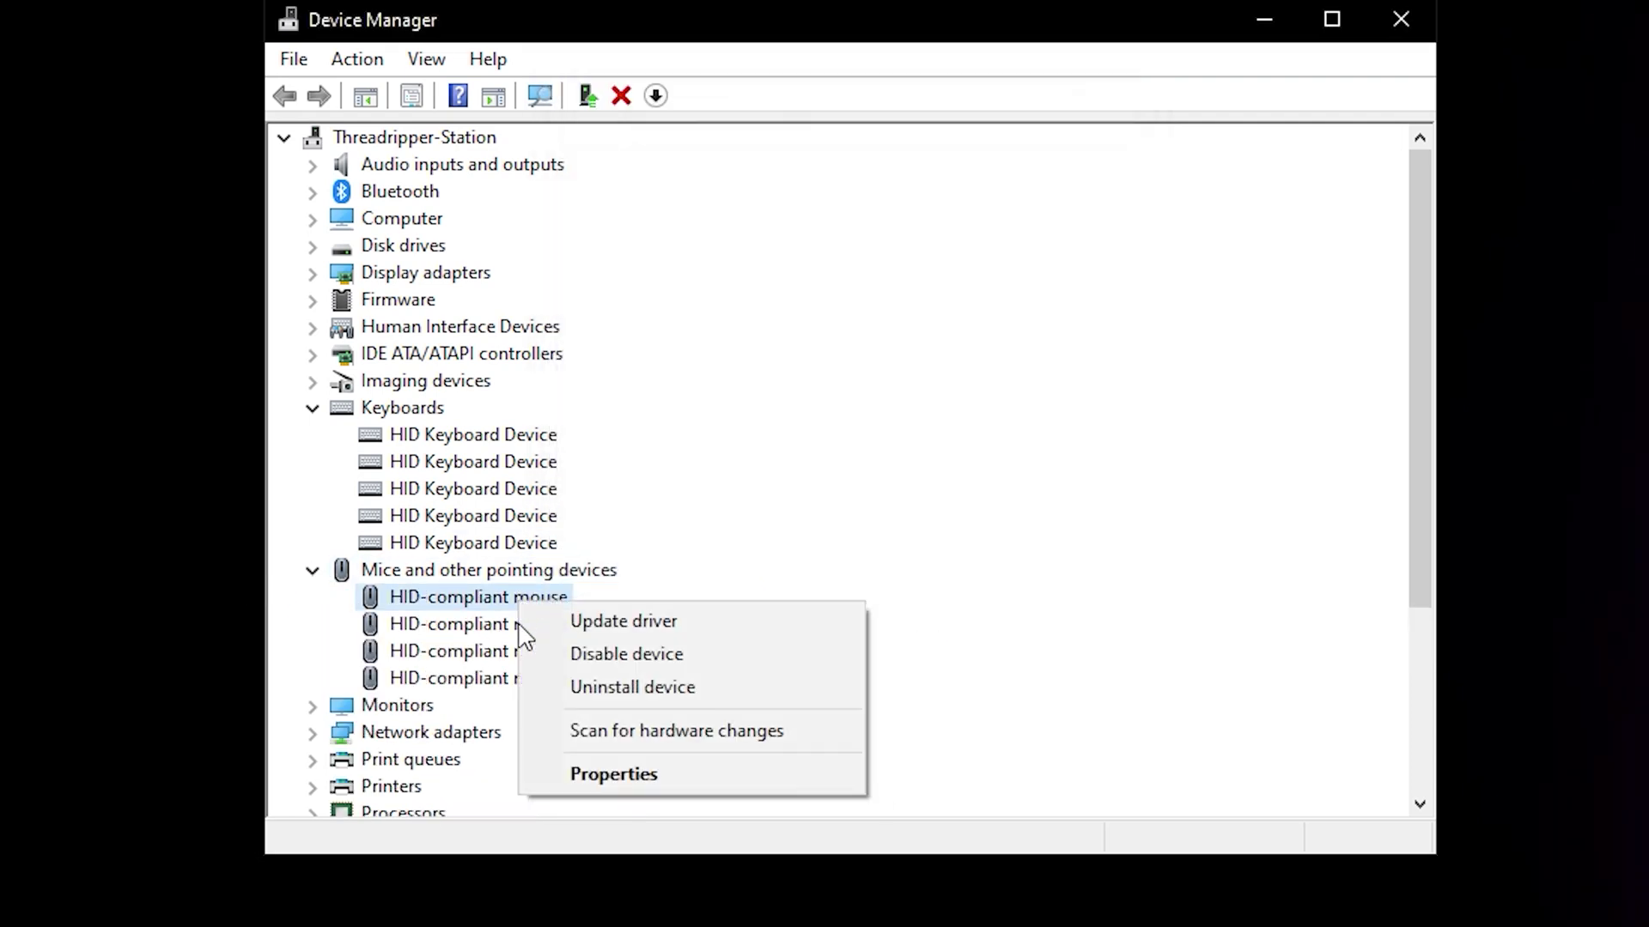
click(633, 777)
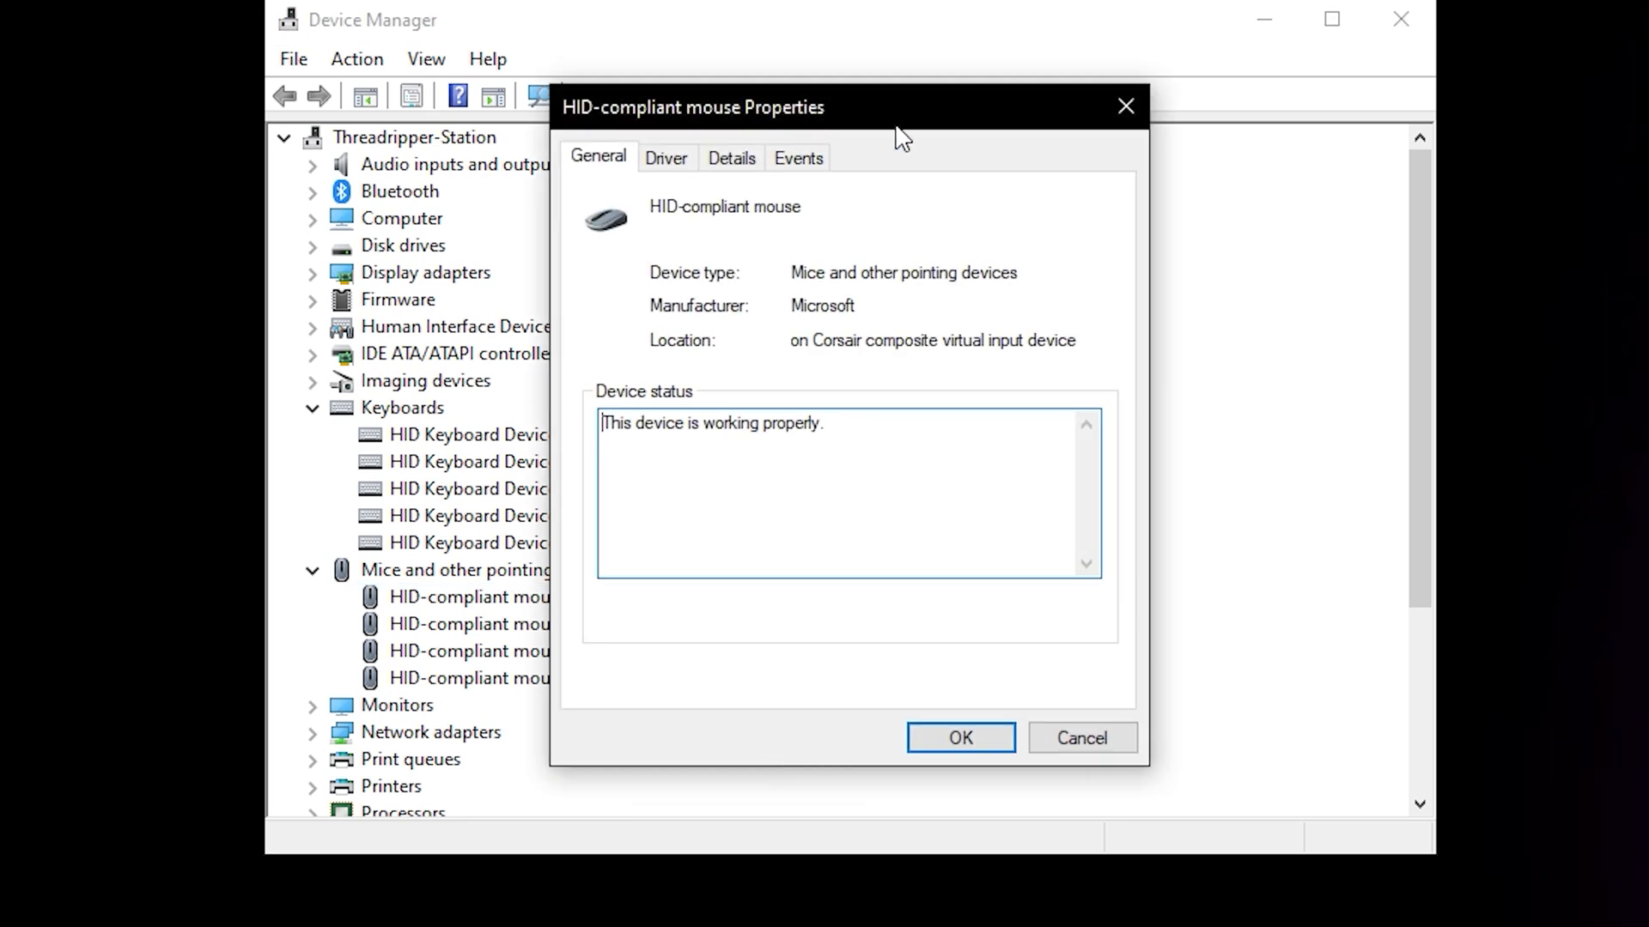
click(1126, 107)
right_click(479, 624)
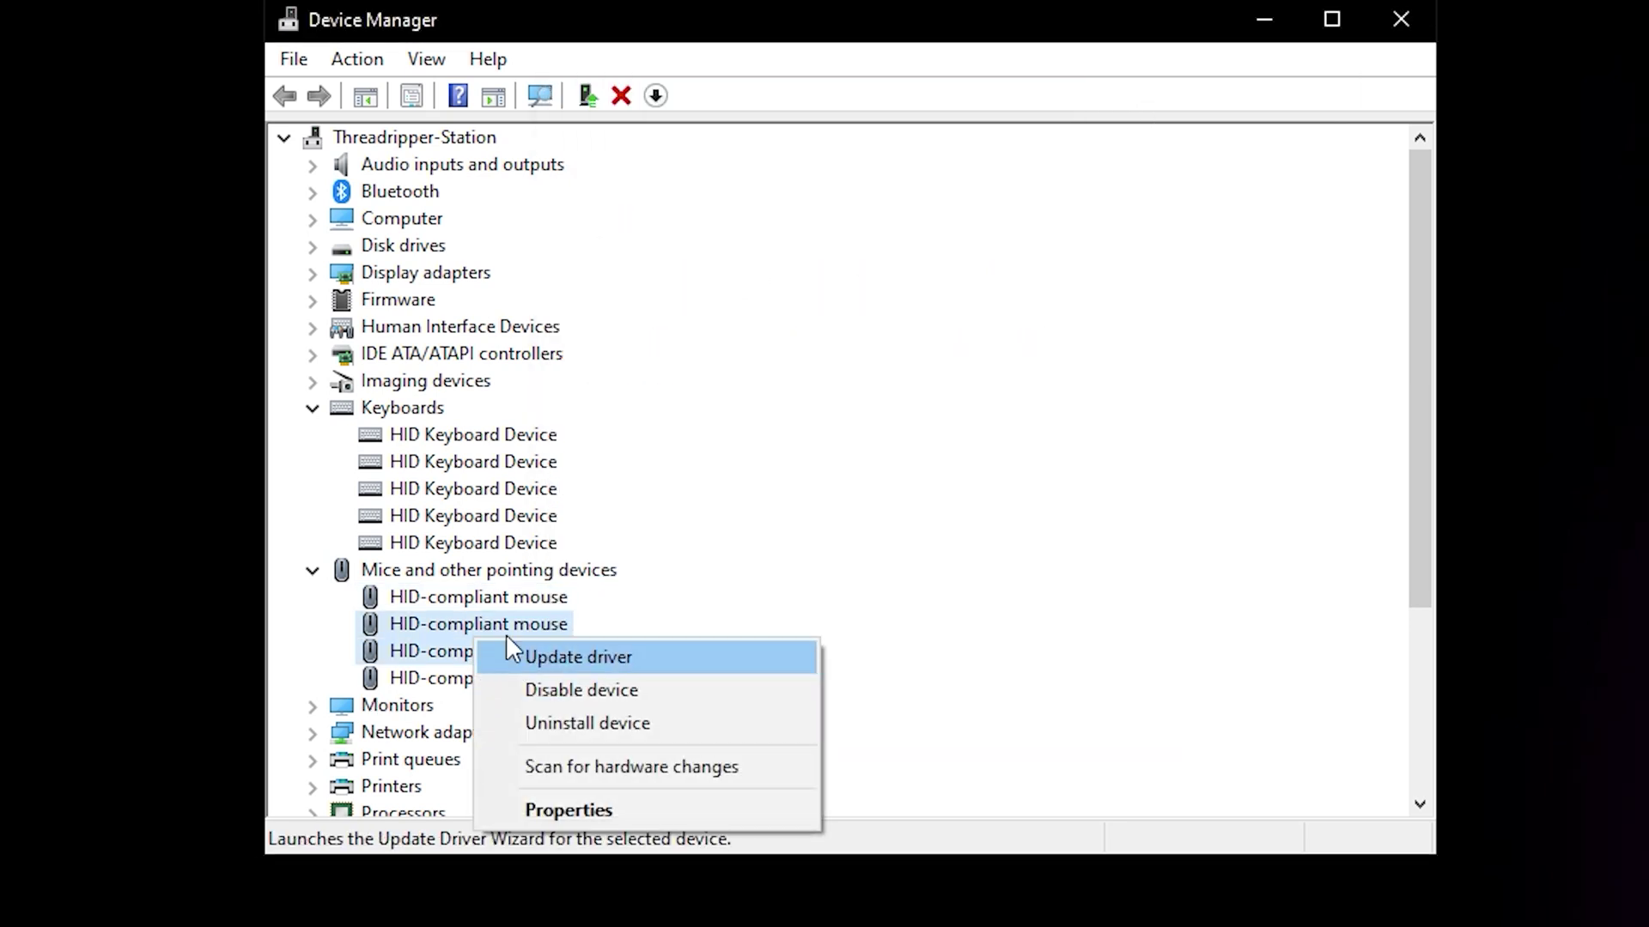
right_click(479, 623)
click(518, 795)
click(944, 199)
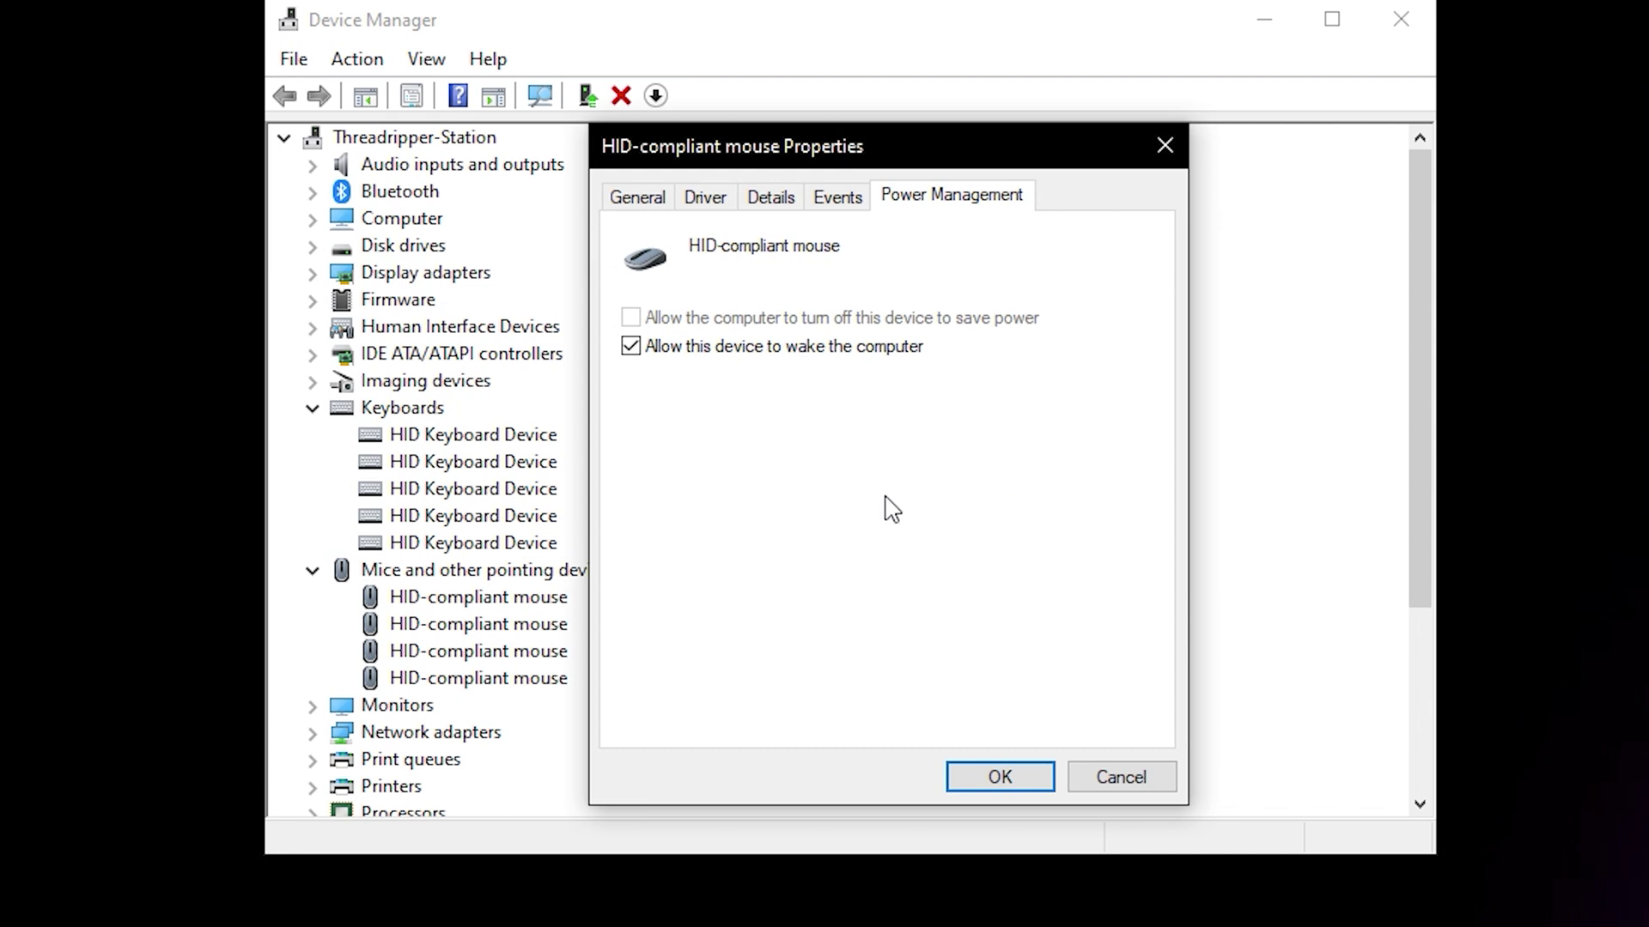
click(1128, 790)
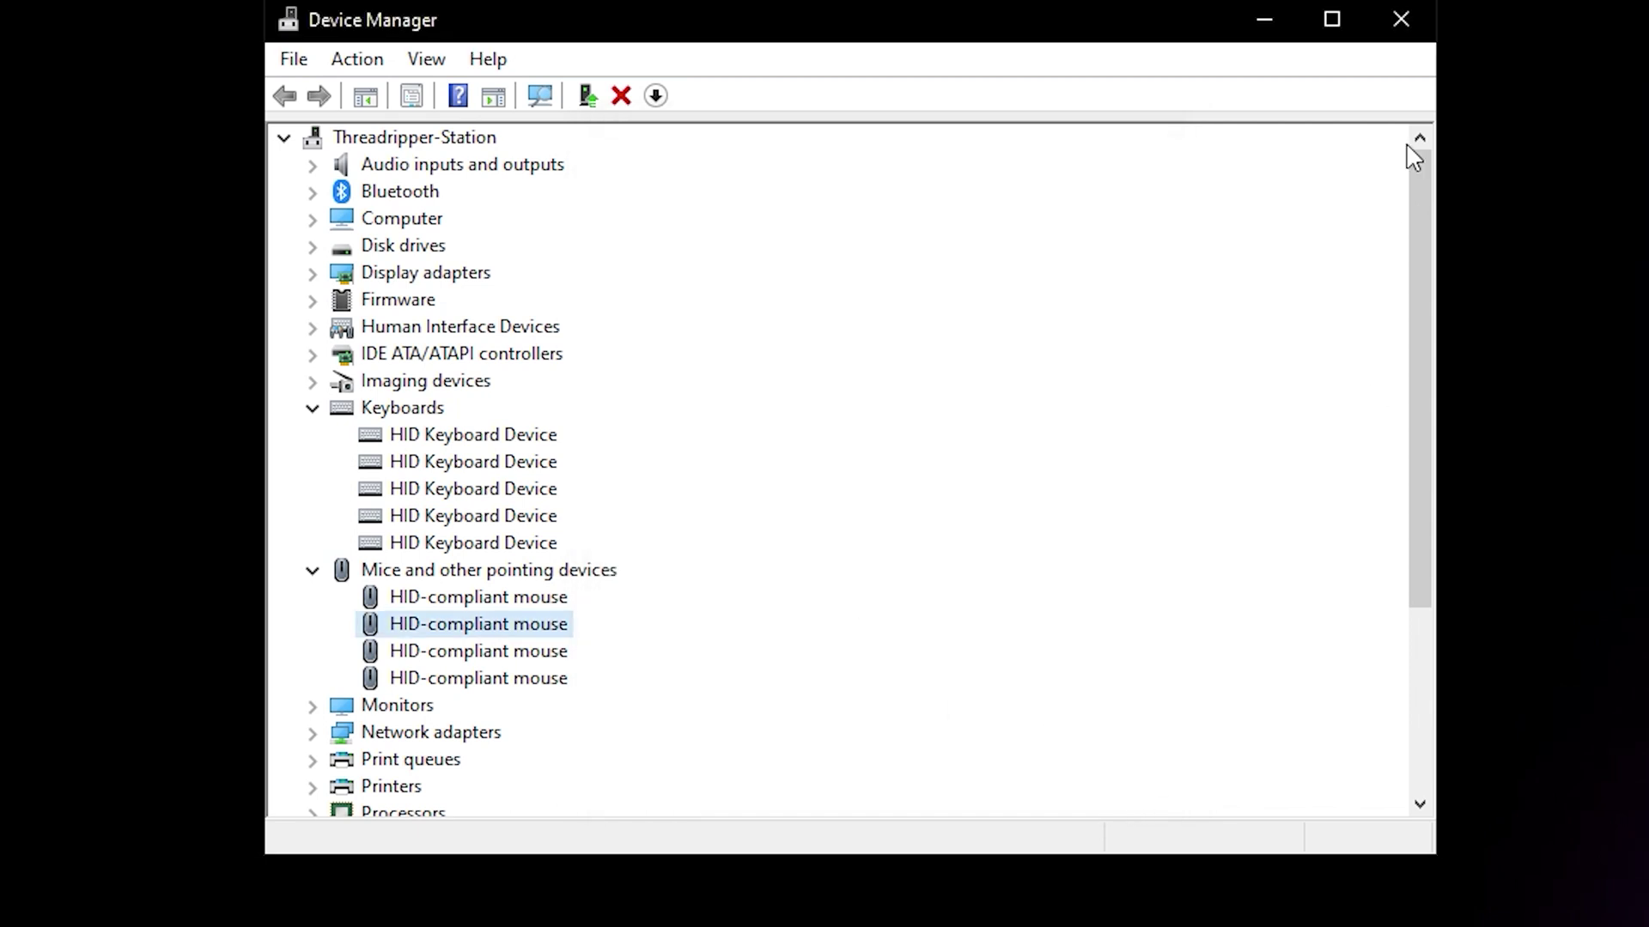
click(1404, 10)
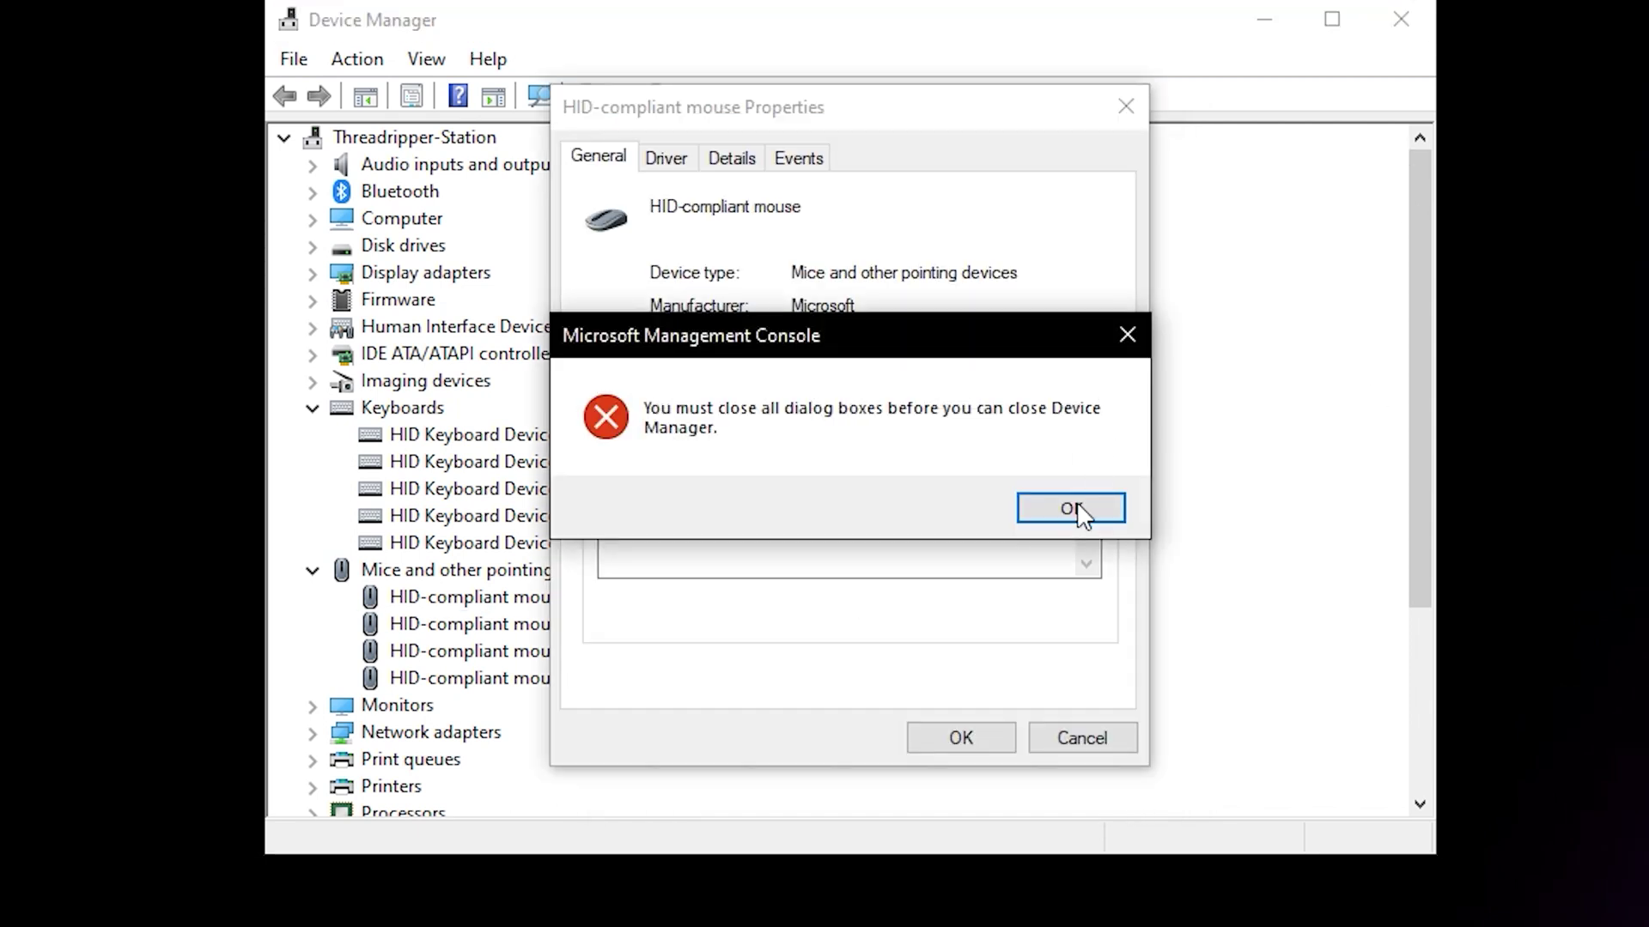